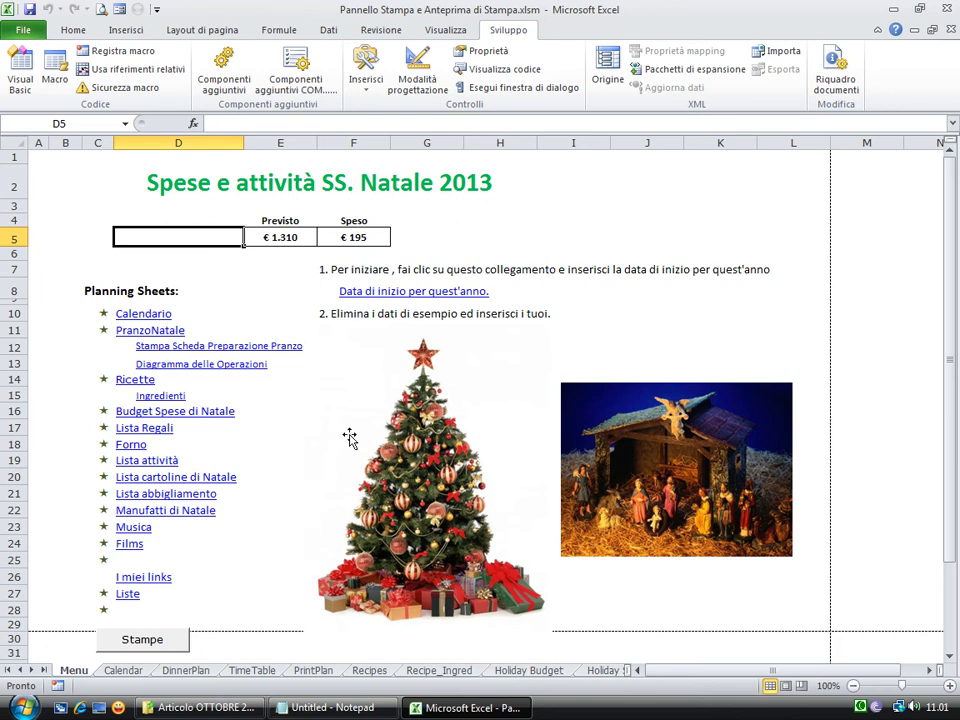
Look over the DinnerPlan and TimeTable sheets, then return to the Menu sheet
left_click(180, 670)
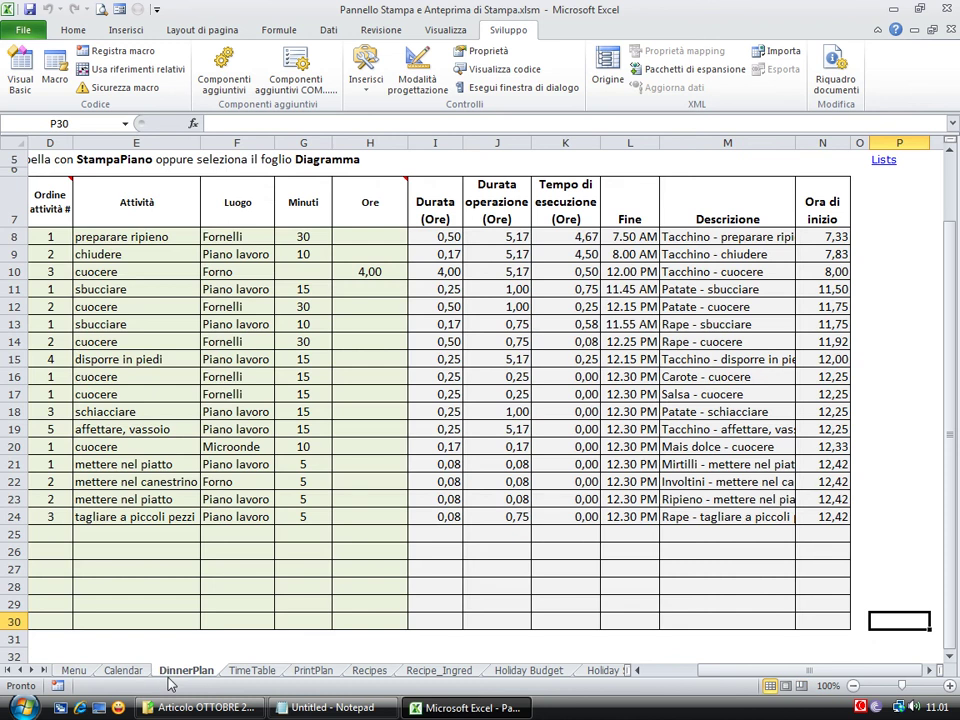
left_click(250, 676)
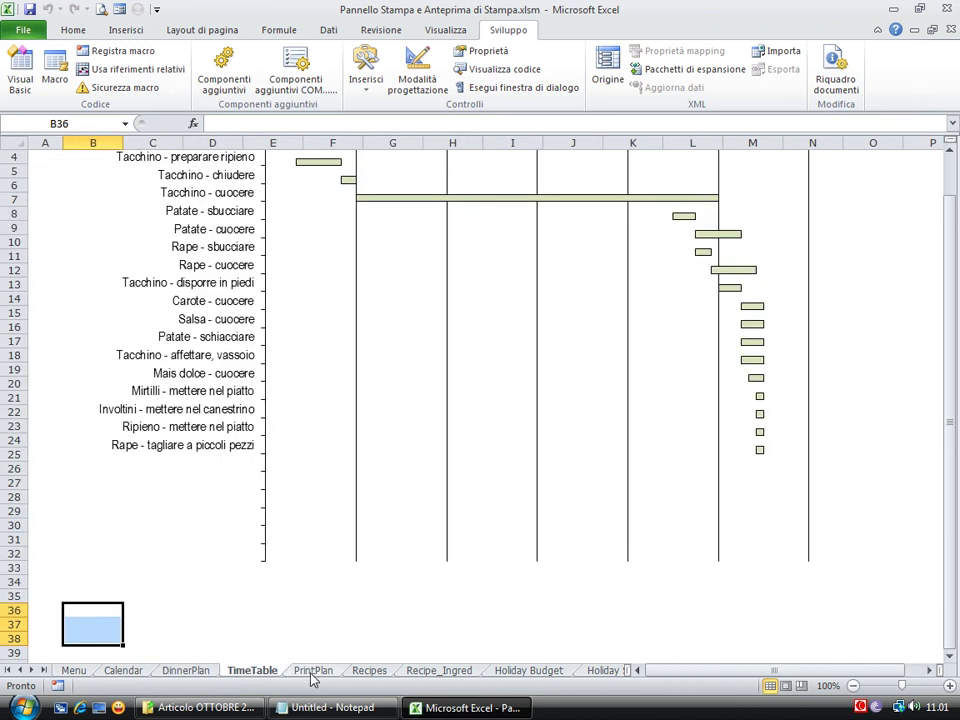
left_click(73, 671)
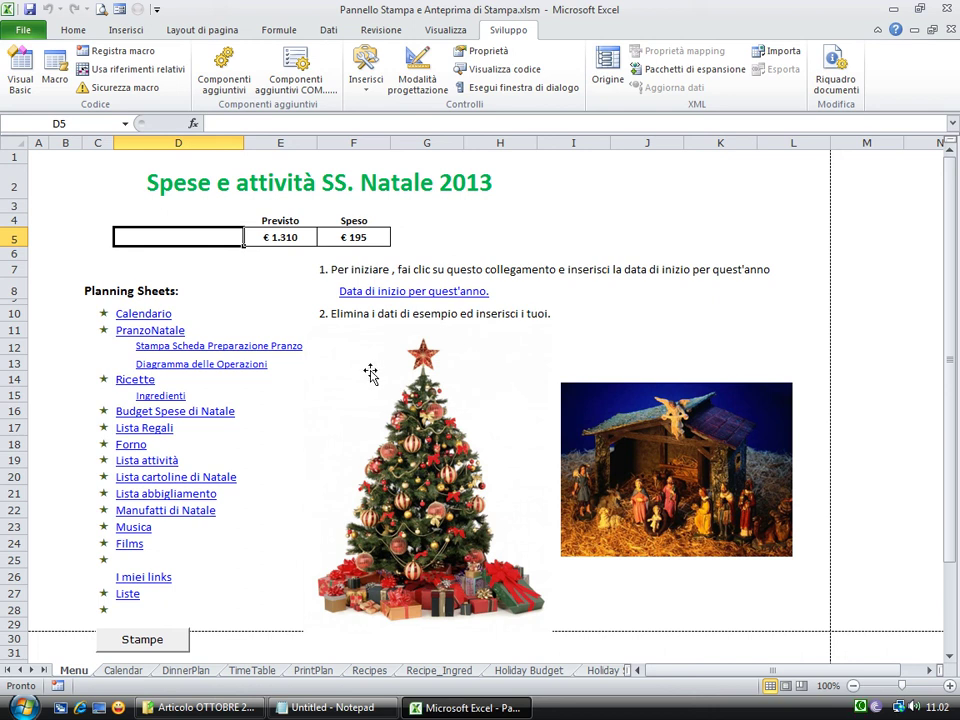
In the VBA editor, import UserForm1.frm and open it in the form designer
key("alt+F11")
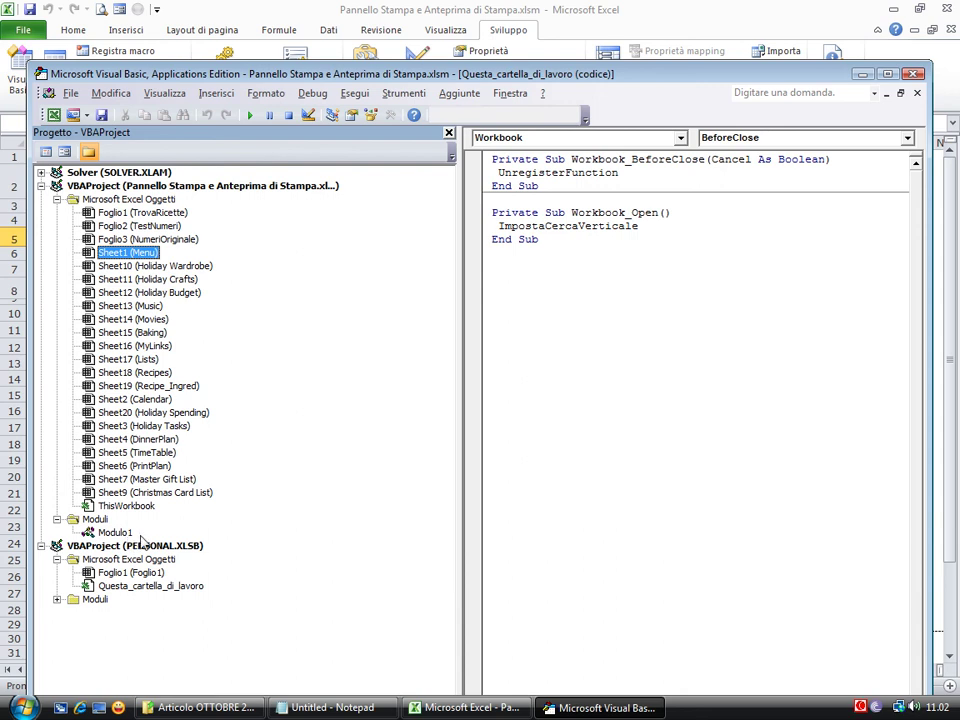
left_click(70, 95)
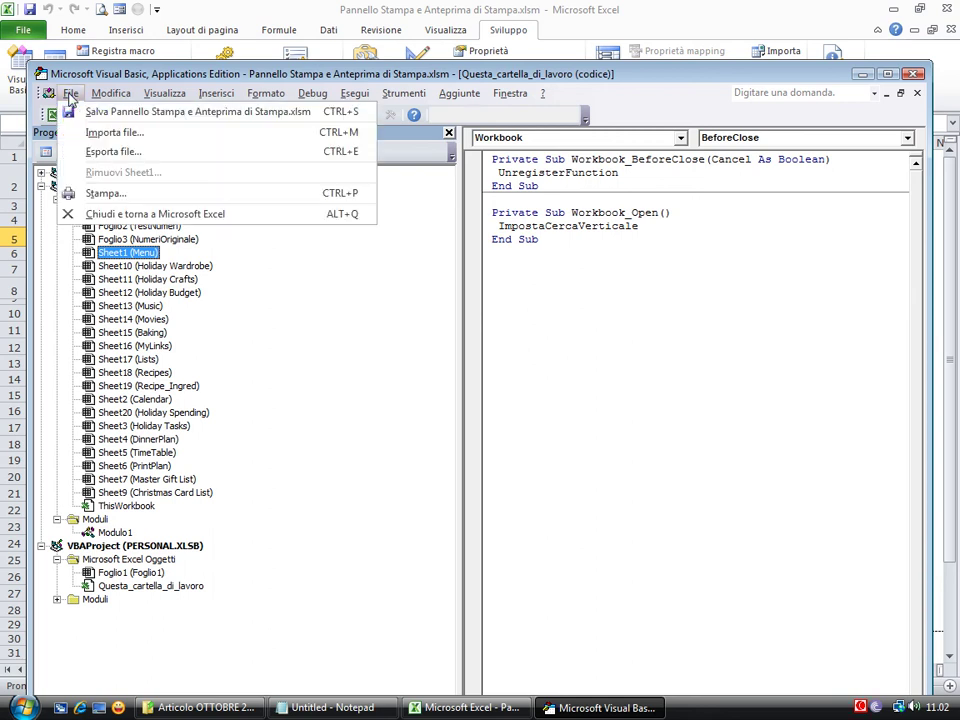
left_click(112, 133)
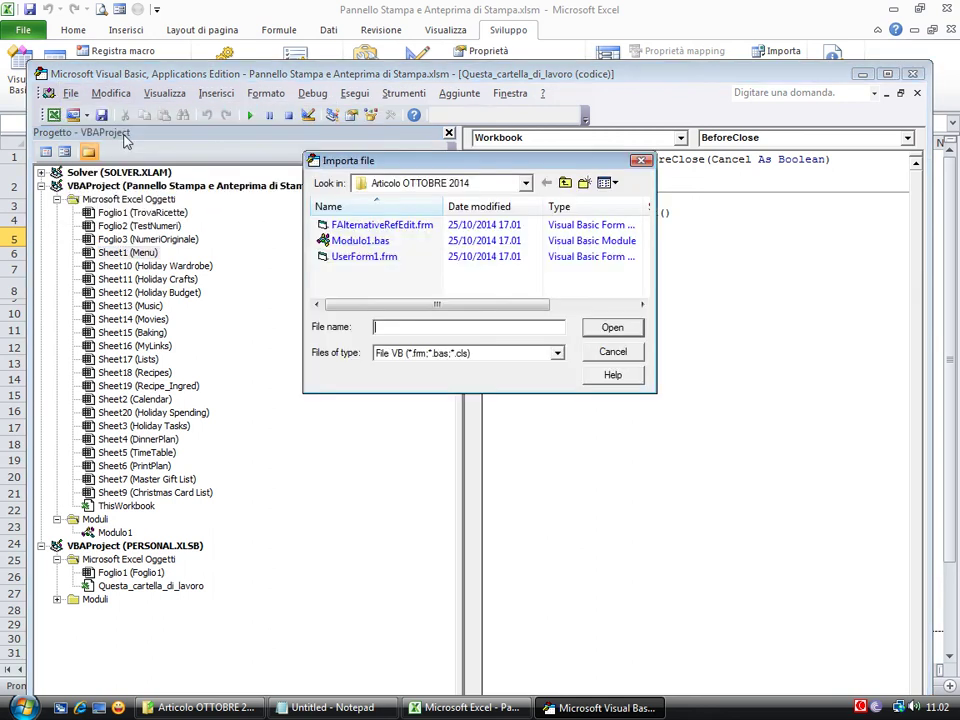
left_click(378, 262)
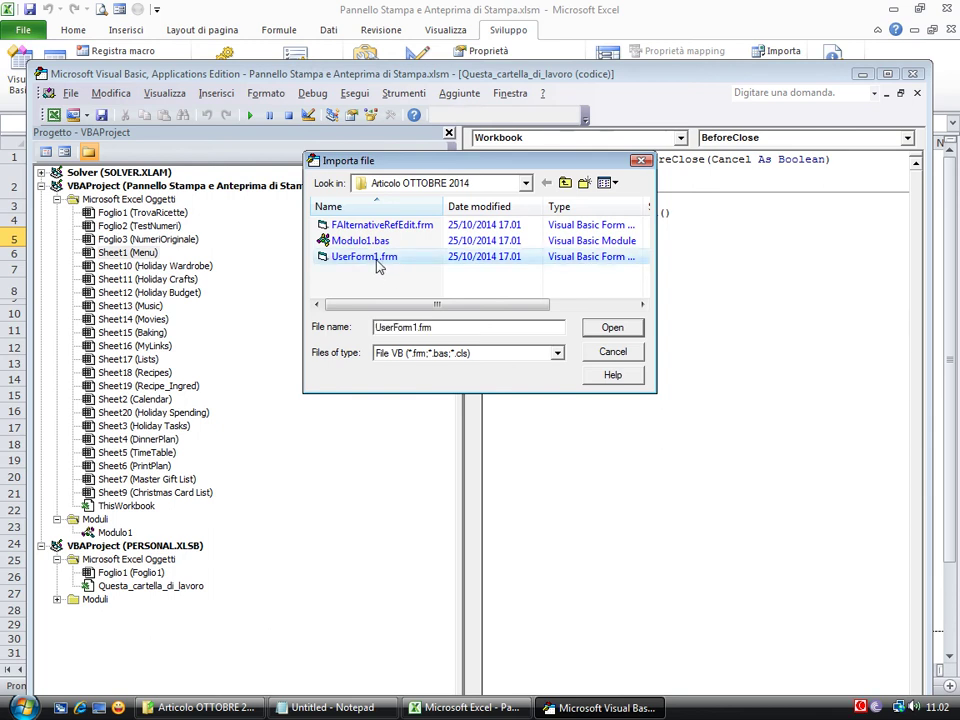
double_click(378, 262)
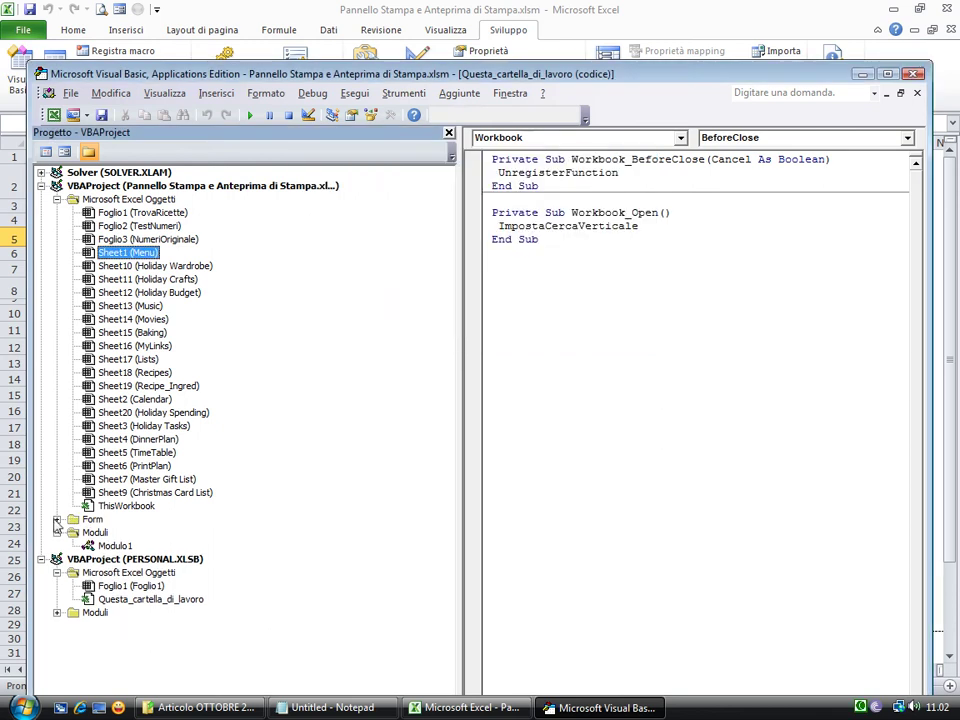
left_click(57, 520)
double_click(120, 533)
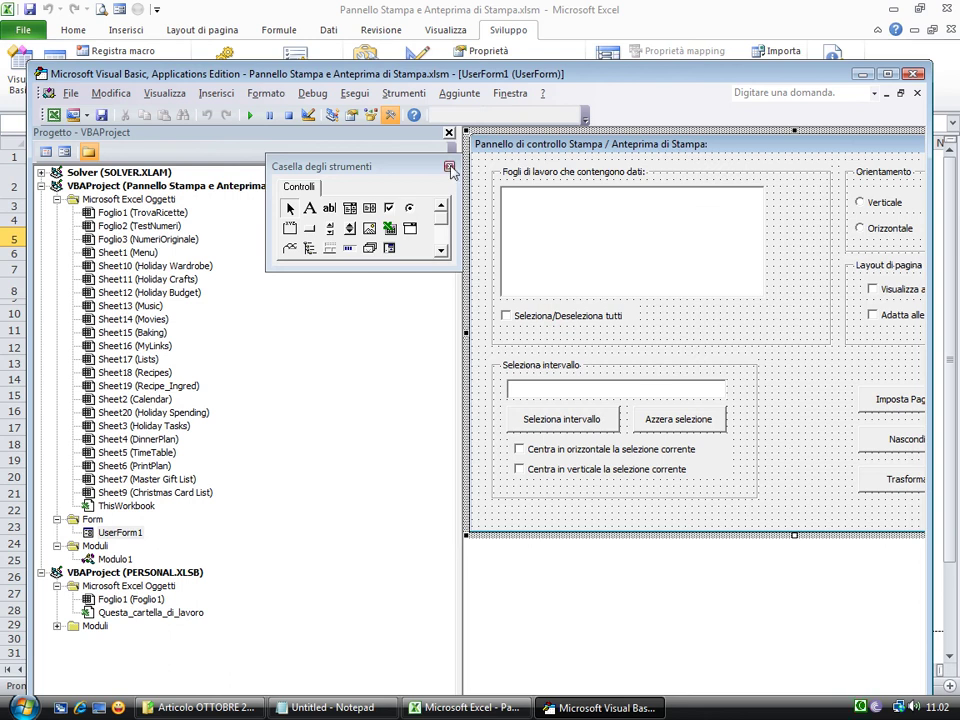
left_click(332, 120)
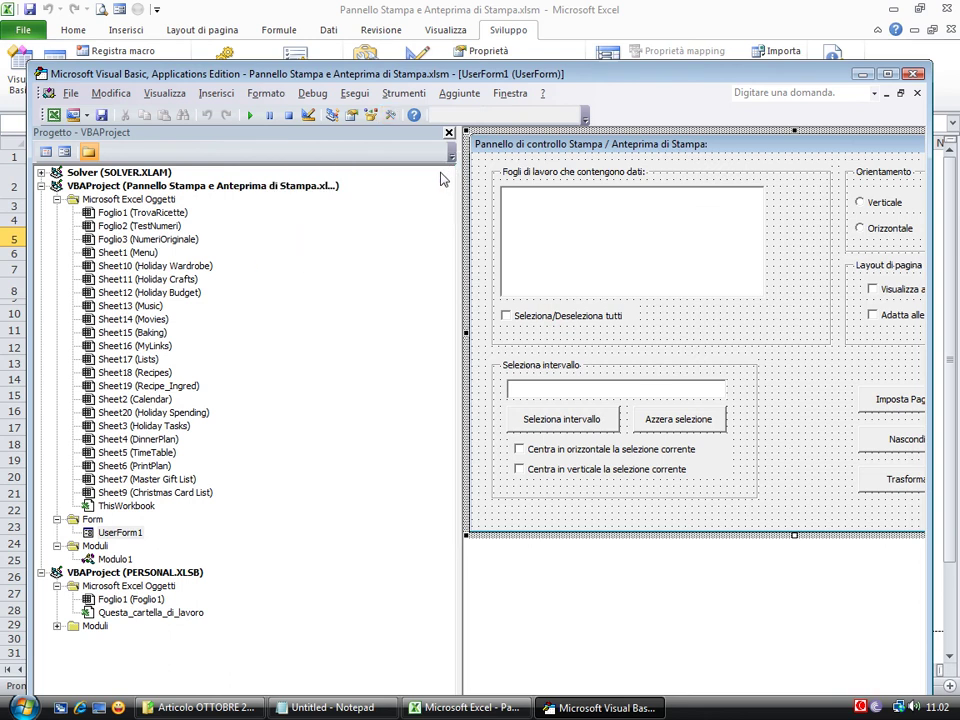
Import Modulo1.bas and open the resulting Modulo2's code
left_click(70, 93)
left_click(90, 186)
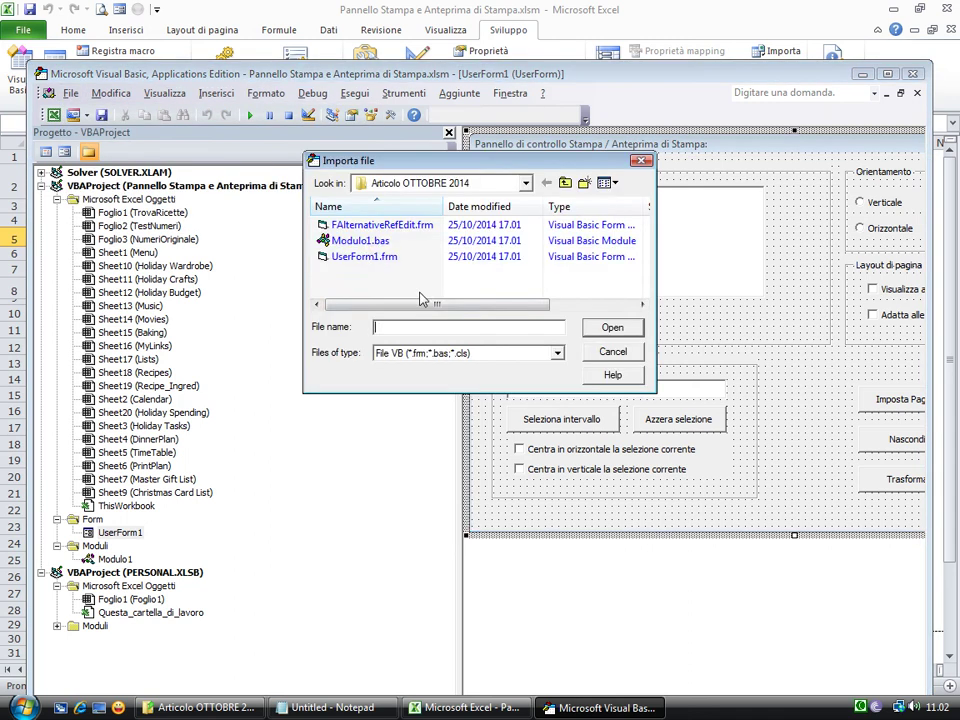
double_click(368, 242)
double_click(115, 572)
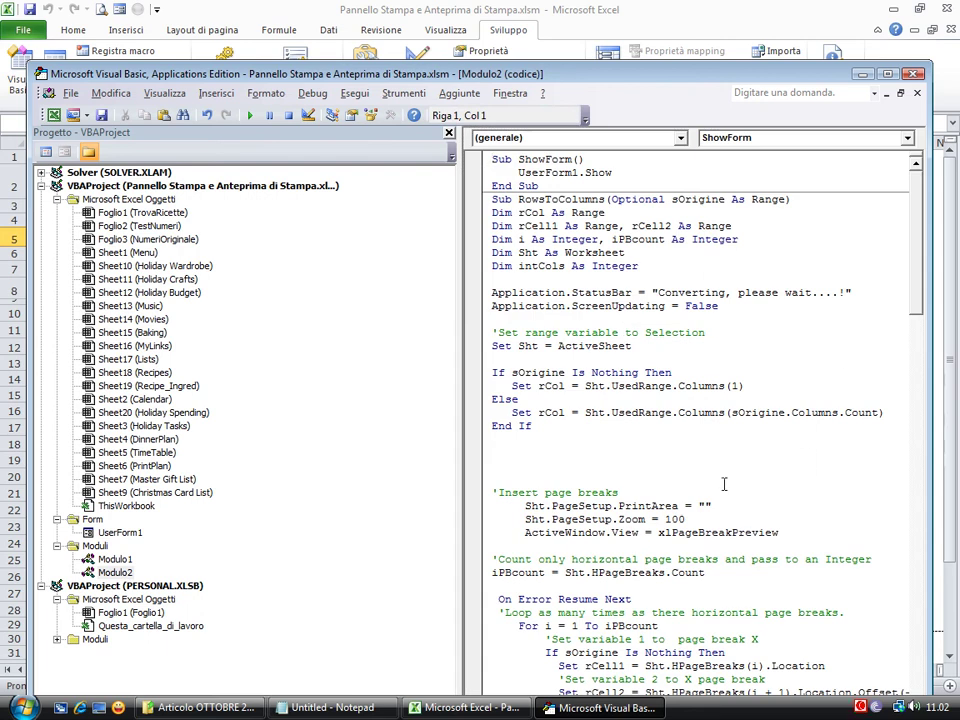
Open Modulo1's PrendiRicetteDaTrovaRicette code, then collapse and re-expand Microsoft Excel Oggetti and select ThisWorkbook
double_click(115, 559)
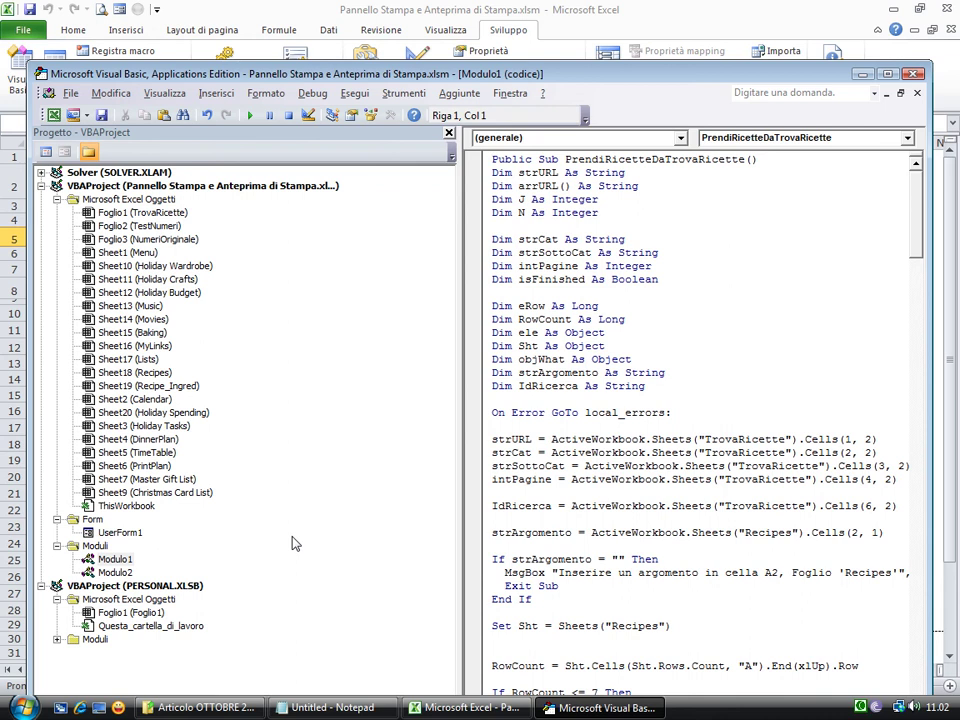
left_click(119, 532)
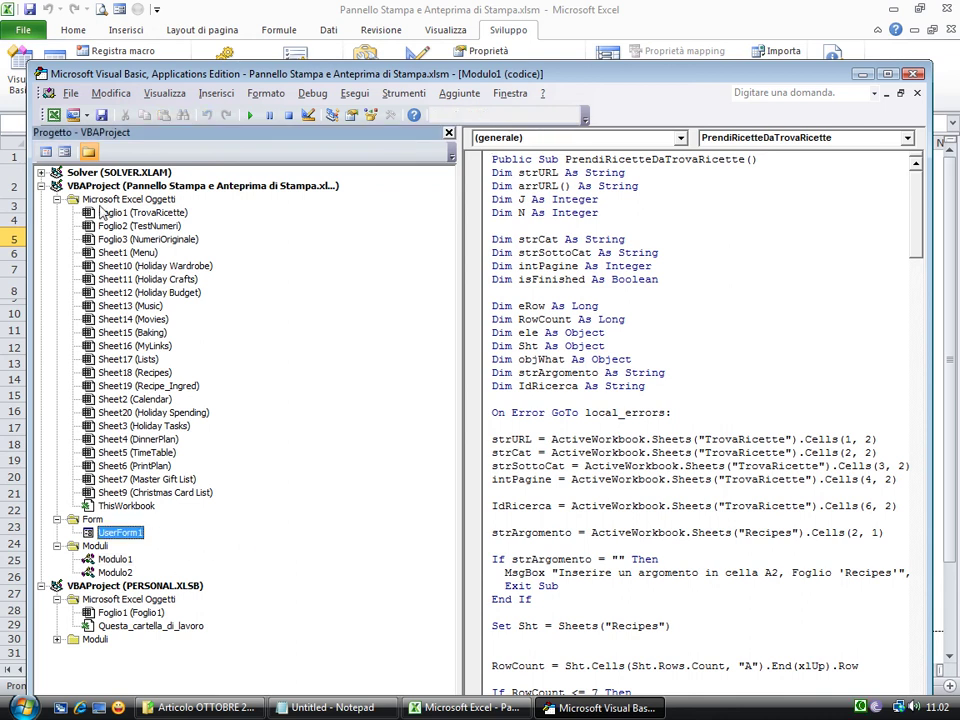
left_click(58, 199)
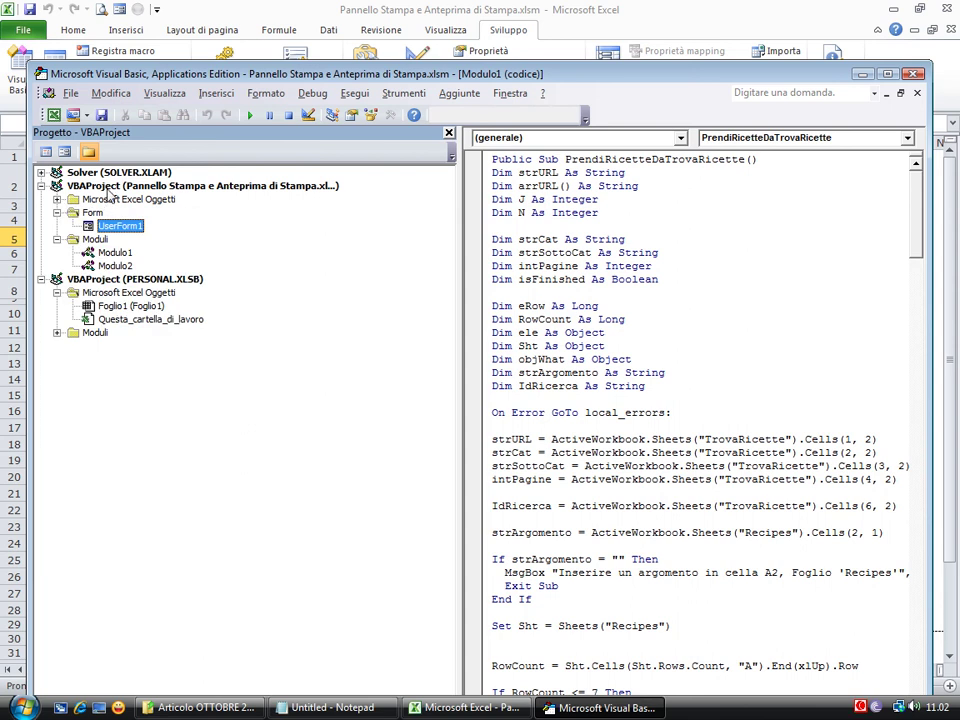
left_click(126, 187)
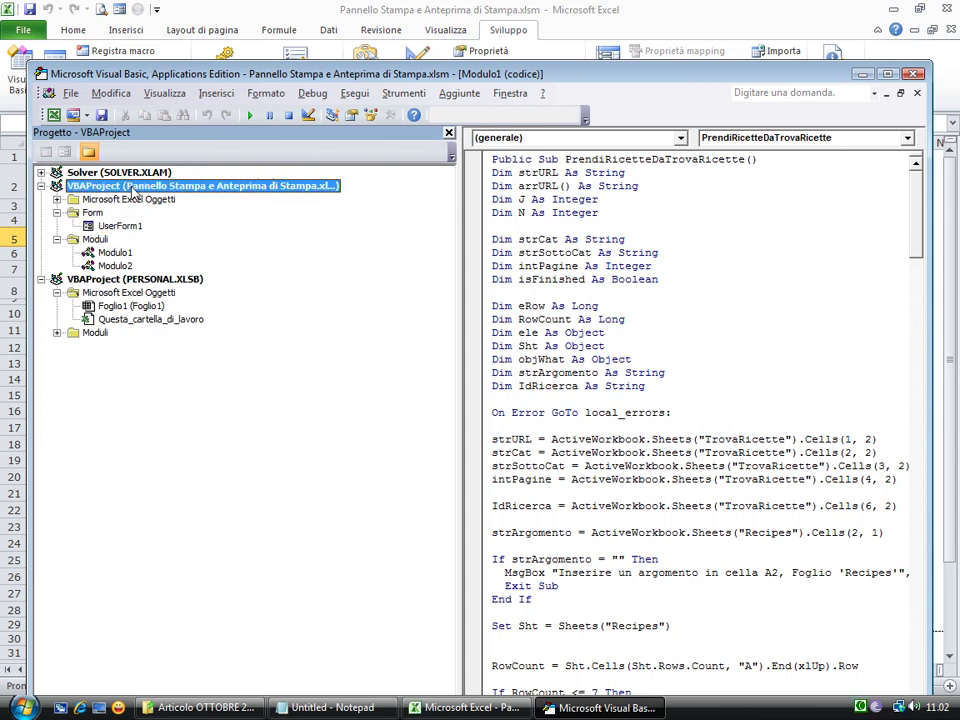
left_click(57, 200)
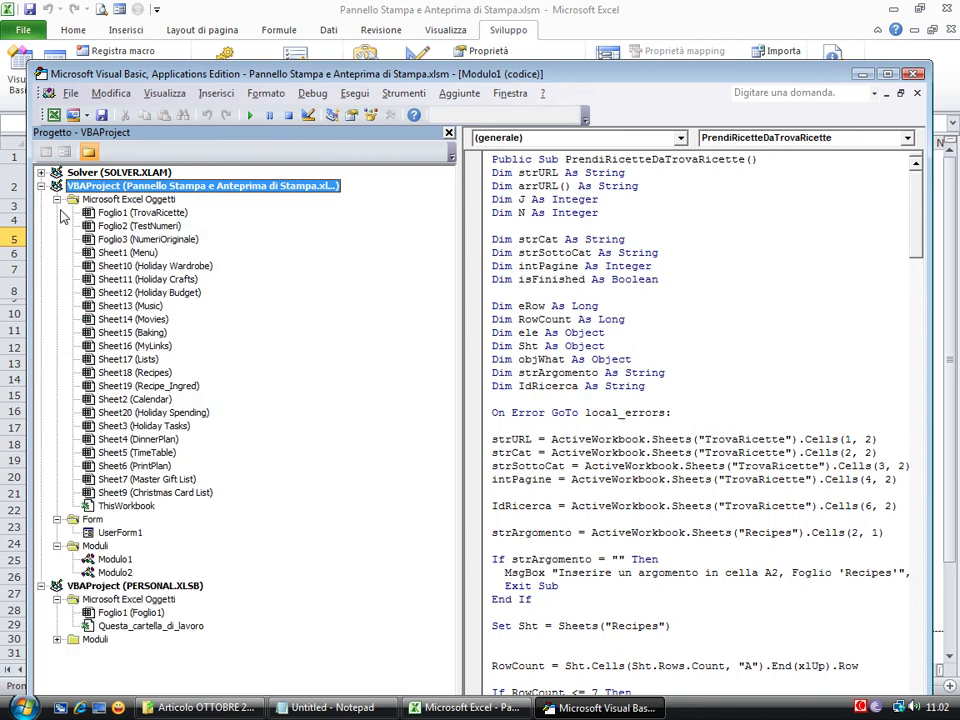
left_click(130, 506)
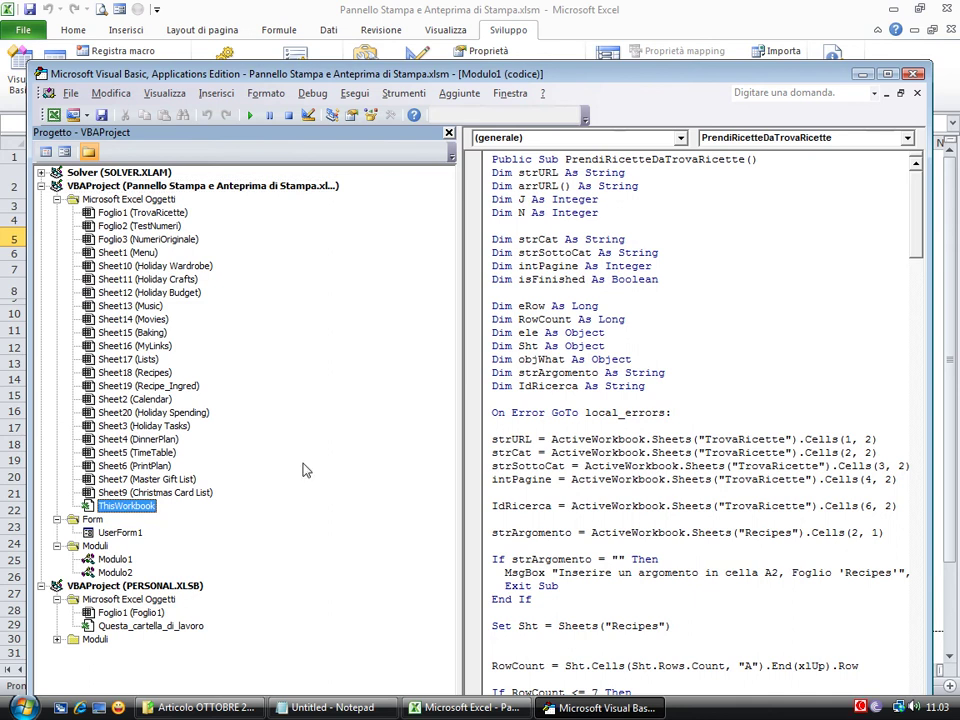
Create ThisWorkbook's Workbook_Open and paste in the four Application lines copied from Notepad
double_click(127, 506)
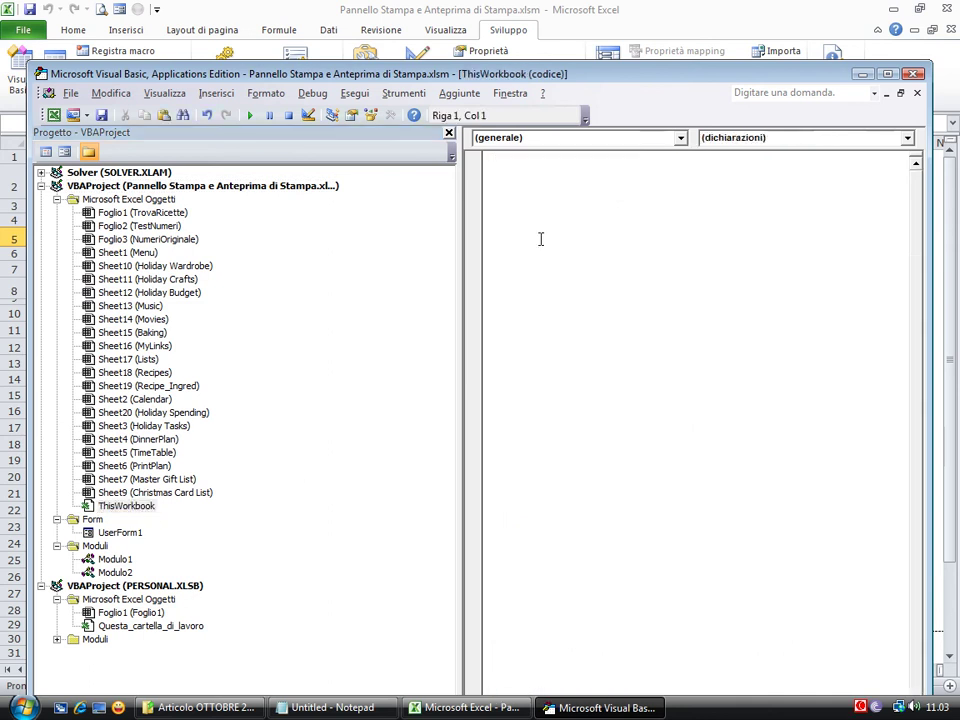
left_click(680, 138)
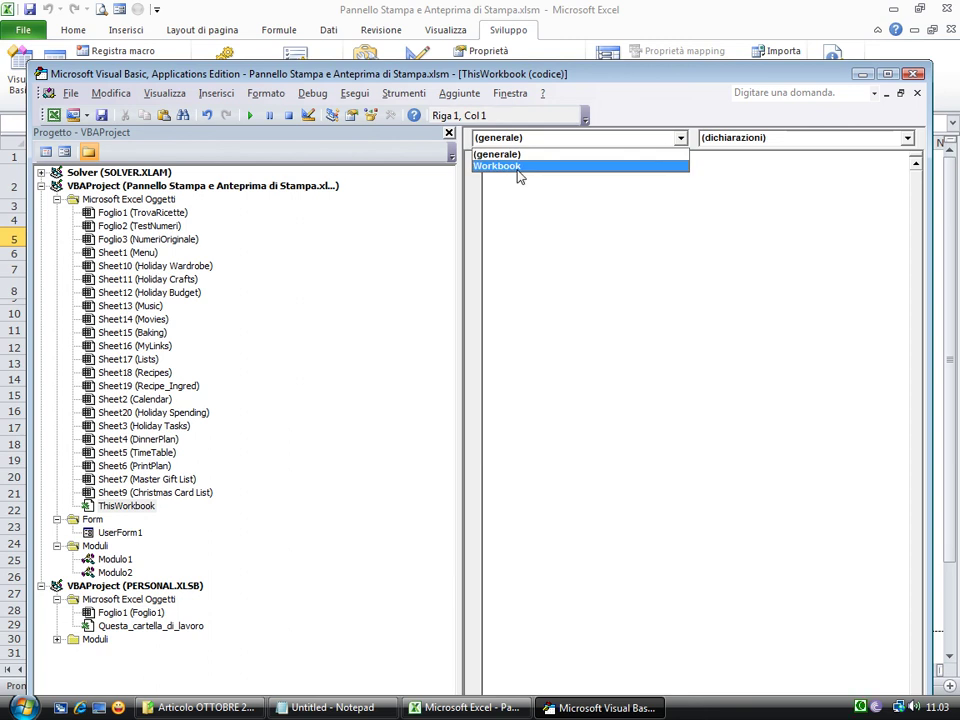
left_click(516, 168)
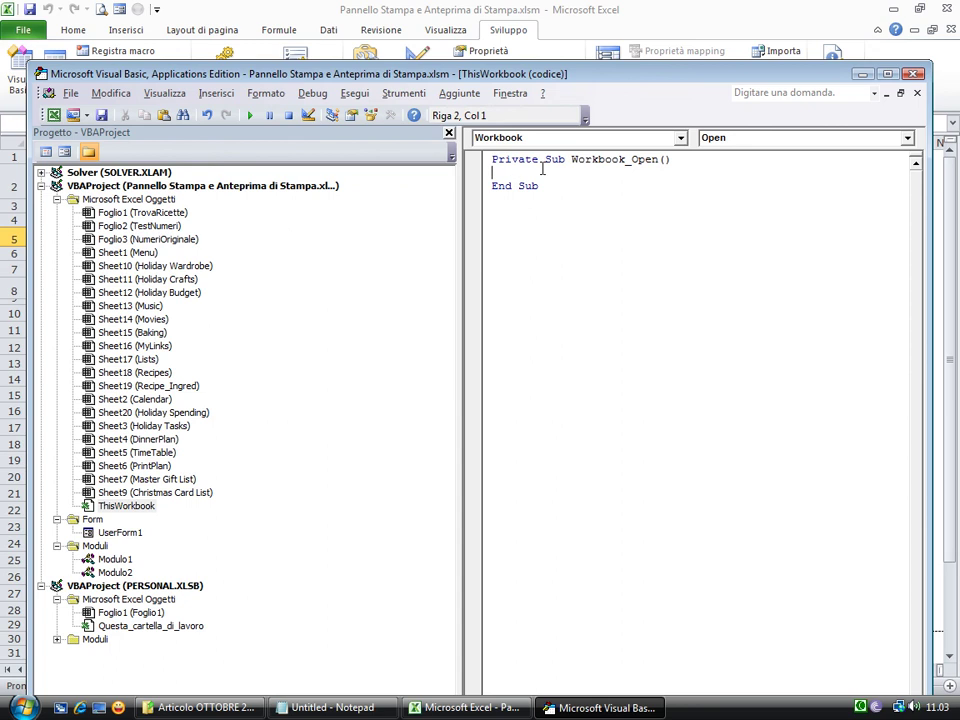
left_click(330, 707)
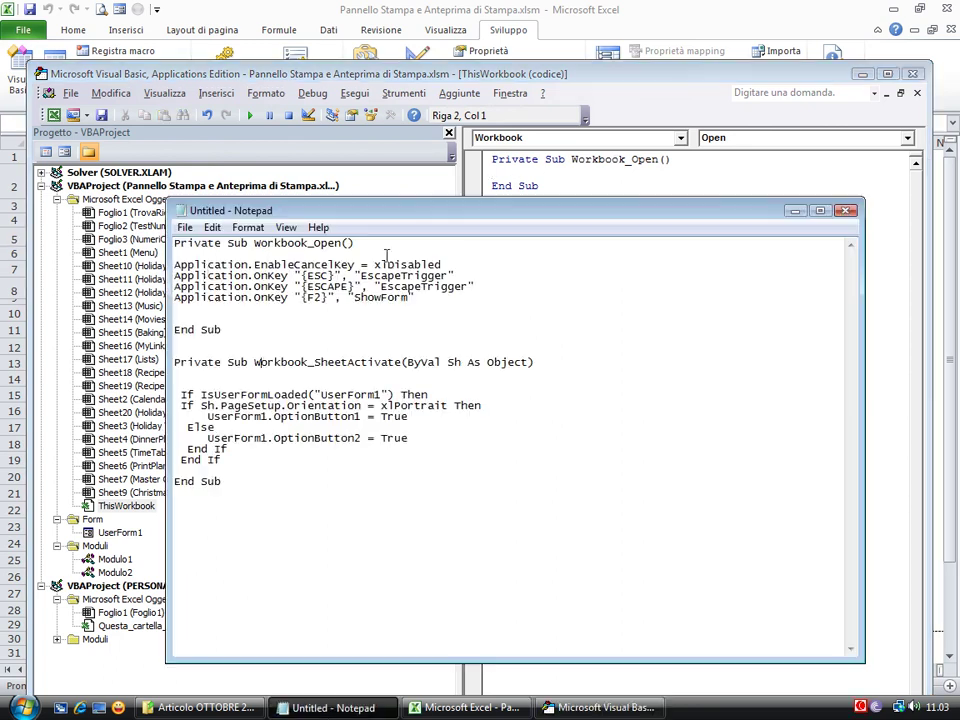
left_click_drag(176, 265, 409, 300)
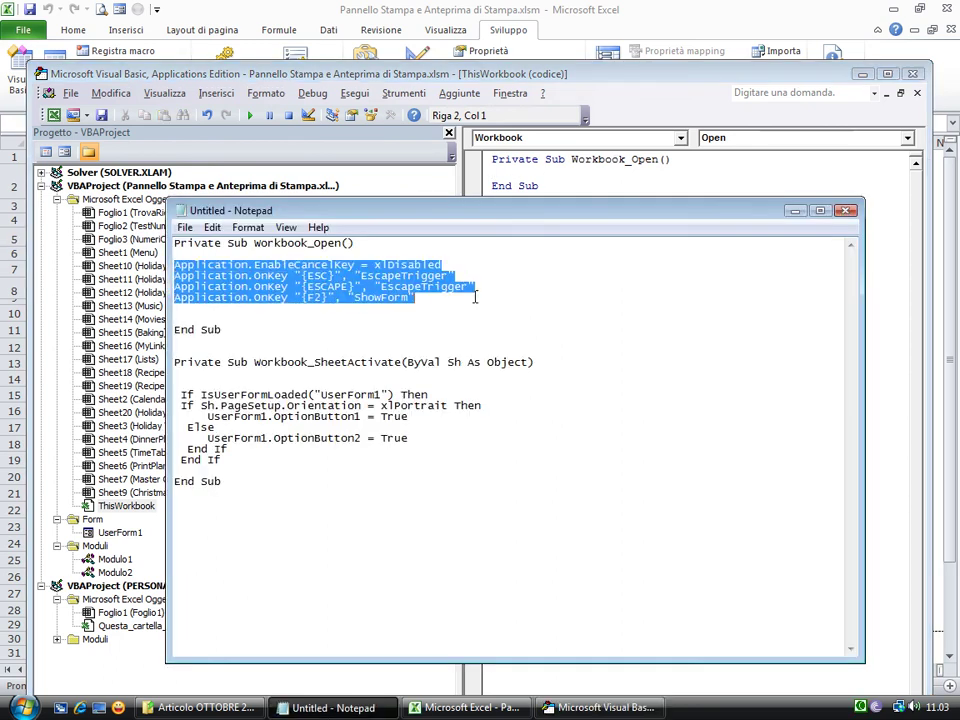
right_click(409, 300)
left_click(562, 349)
left_click(503, 172)
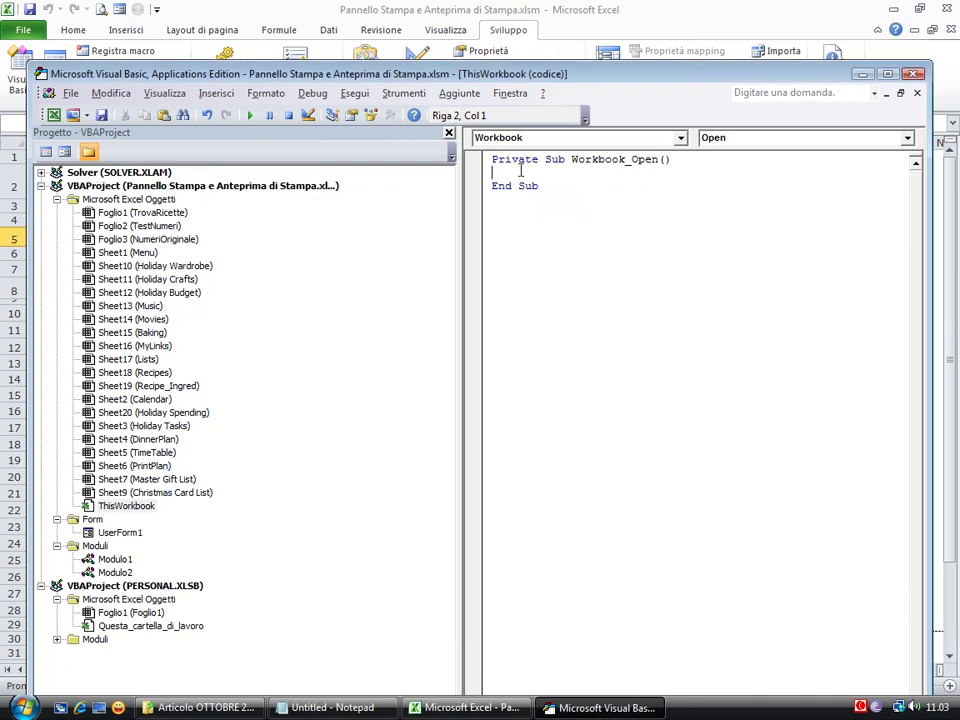
right_click(522, 173)
left_click(549, 220)
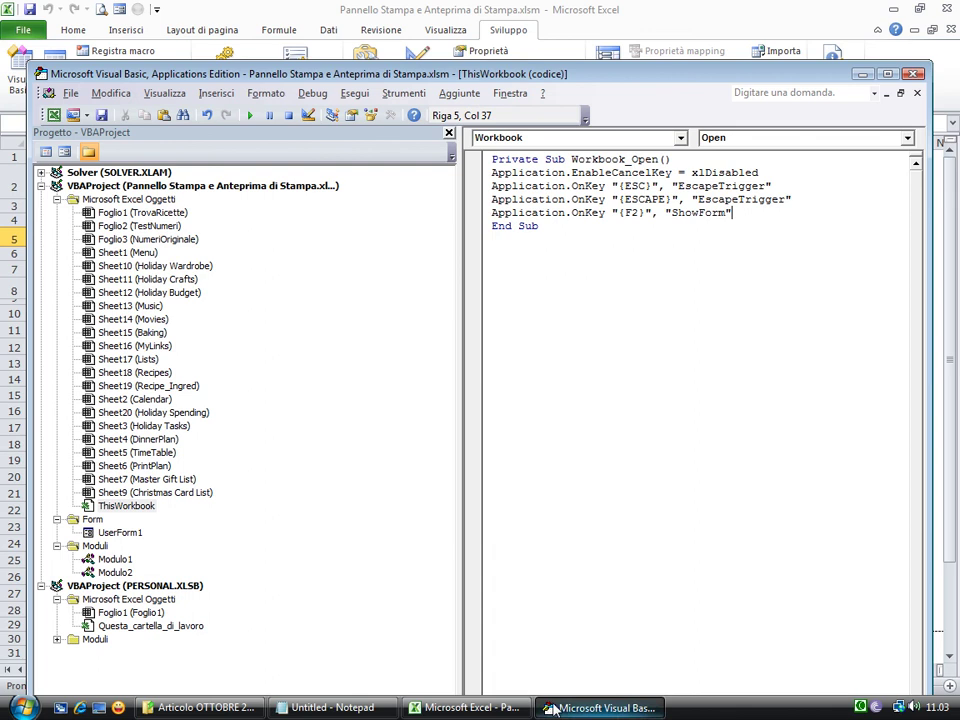
Add an empty Workbook_SheetActivate procedure to ThisWorkbook
left_click(462, 707)
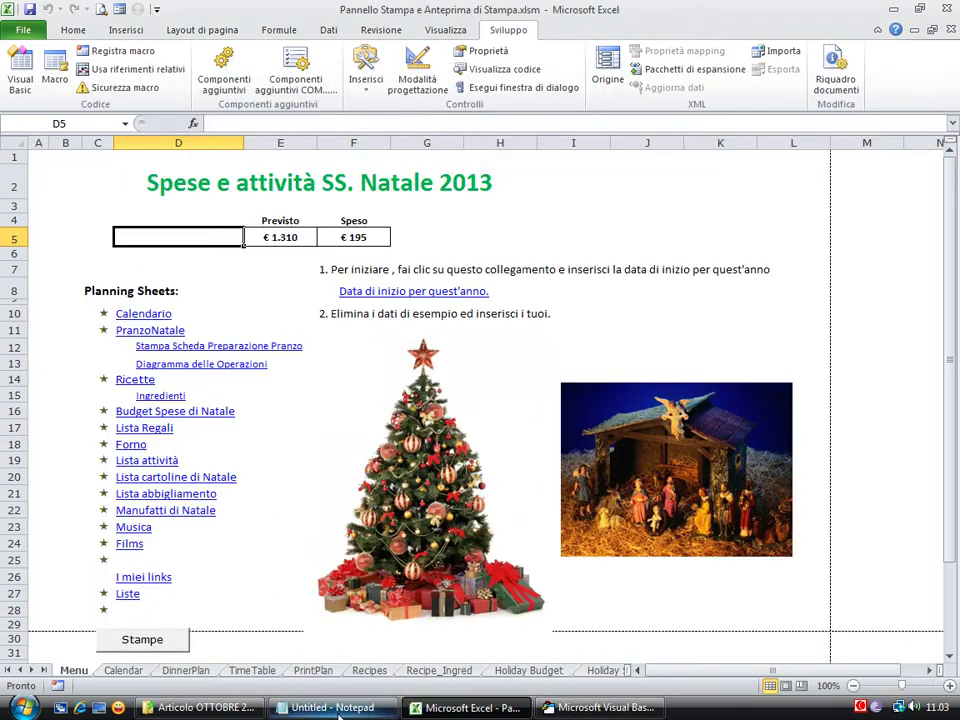
left_click(330, 707)
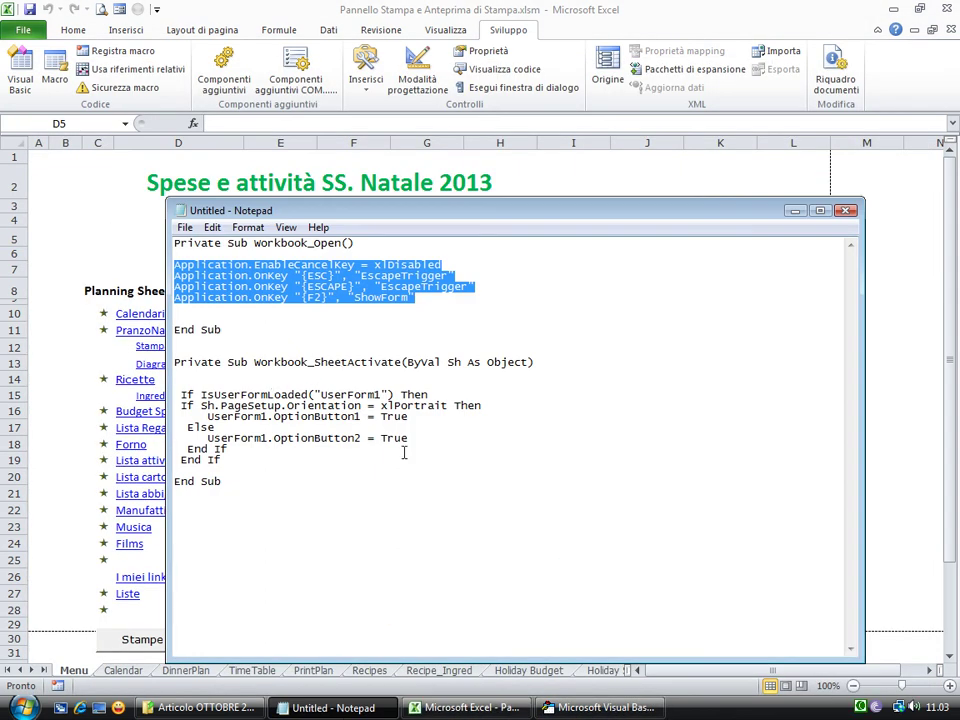
left_click(590, 707)
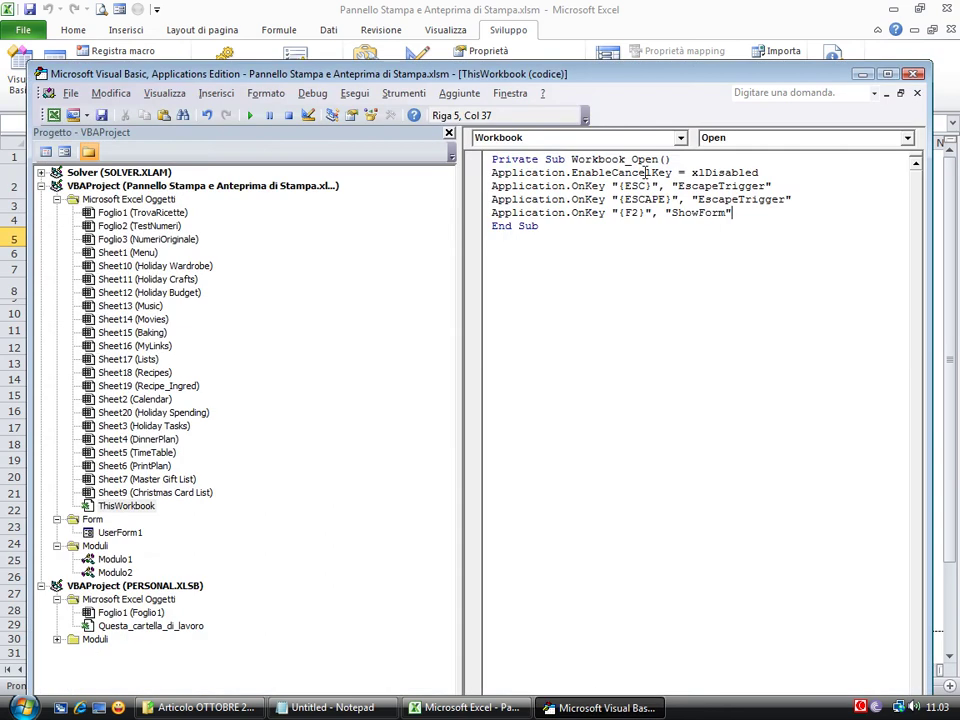
left_click(681, 138)
left_click(500, 160)
left_click(750, 138)
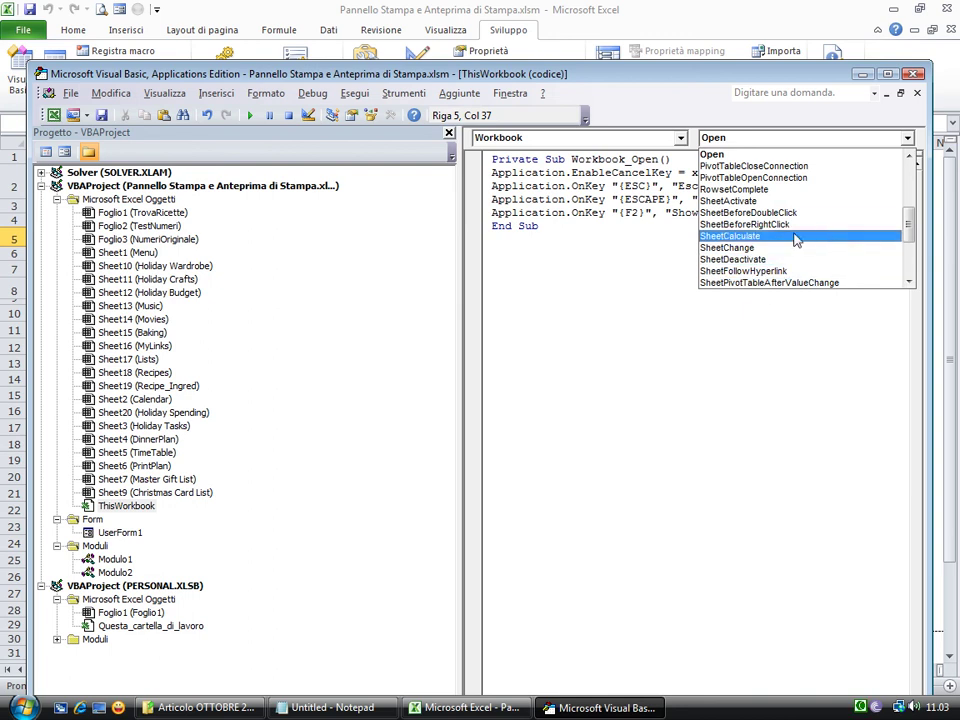
left_click(758, 204)
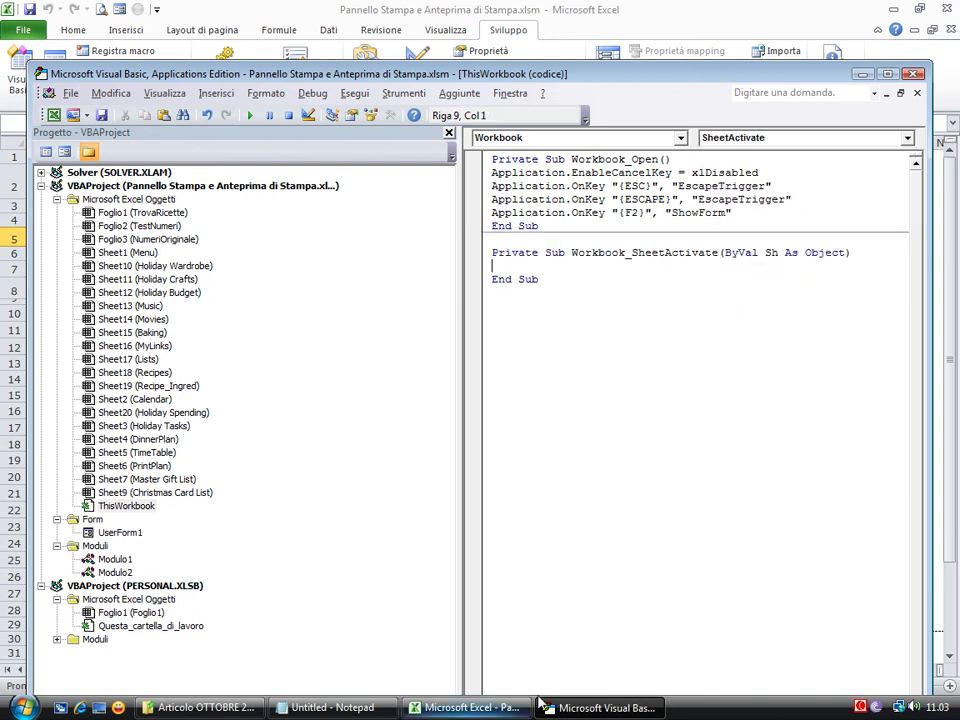
Copy the orientation If…End If block from Notepad and paste it into Workbook_SheetActivate
left_click(333, 710)
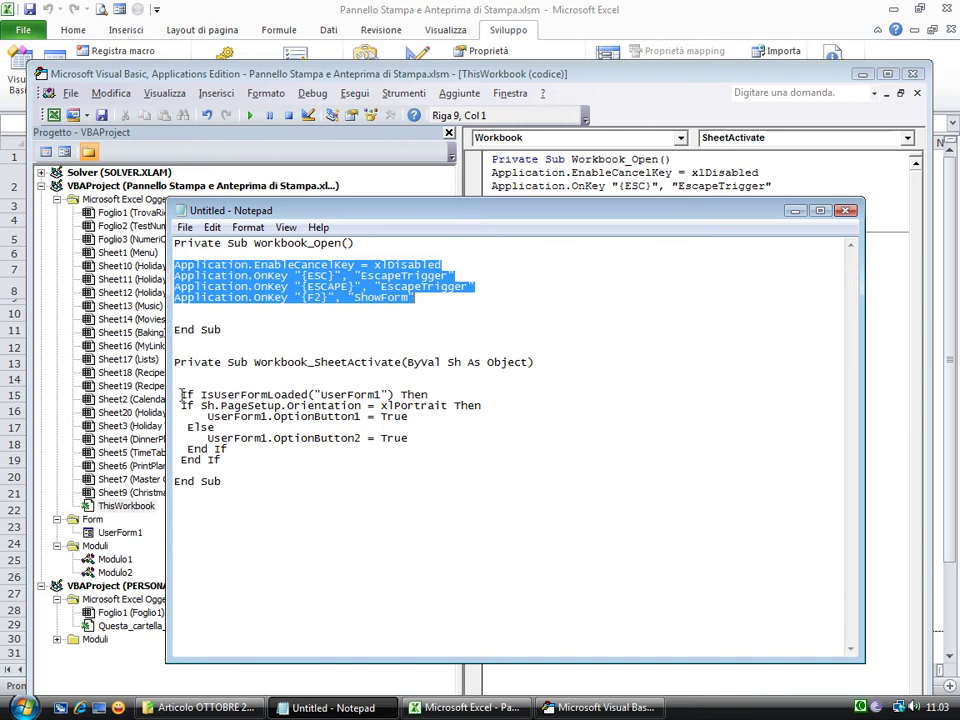
left_click_drag(178, 394, 230, 470)
right_click(300, 408)
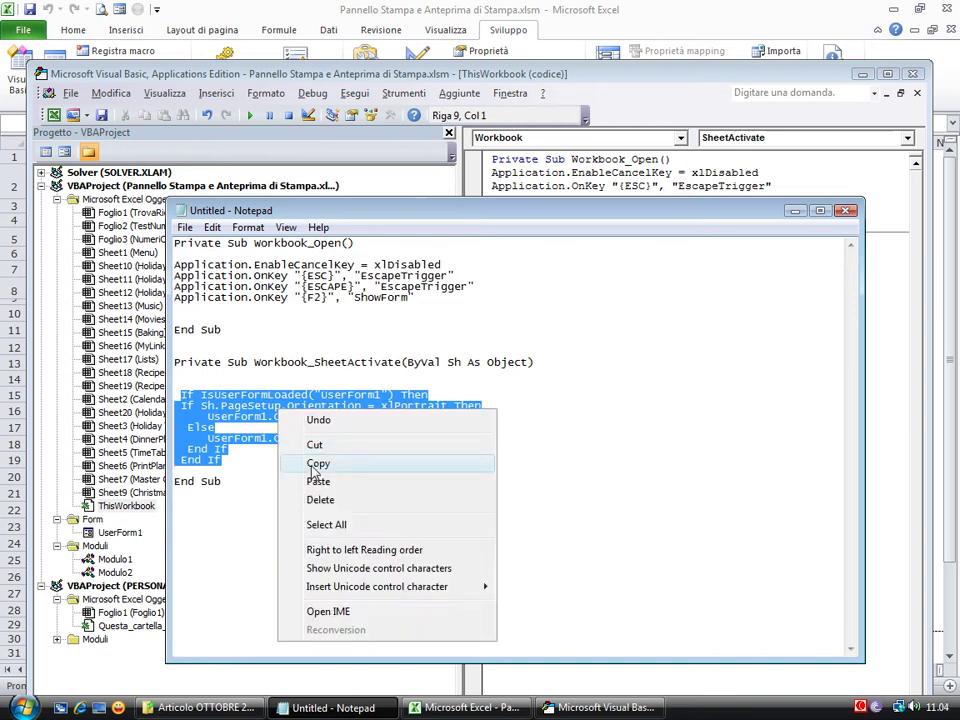
left_click(321, 461)
left_click(880, 330)
left_click(509, 264)
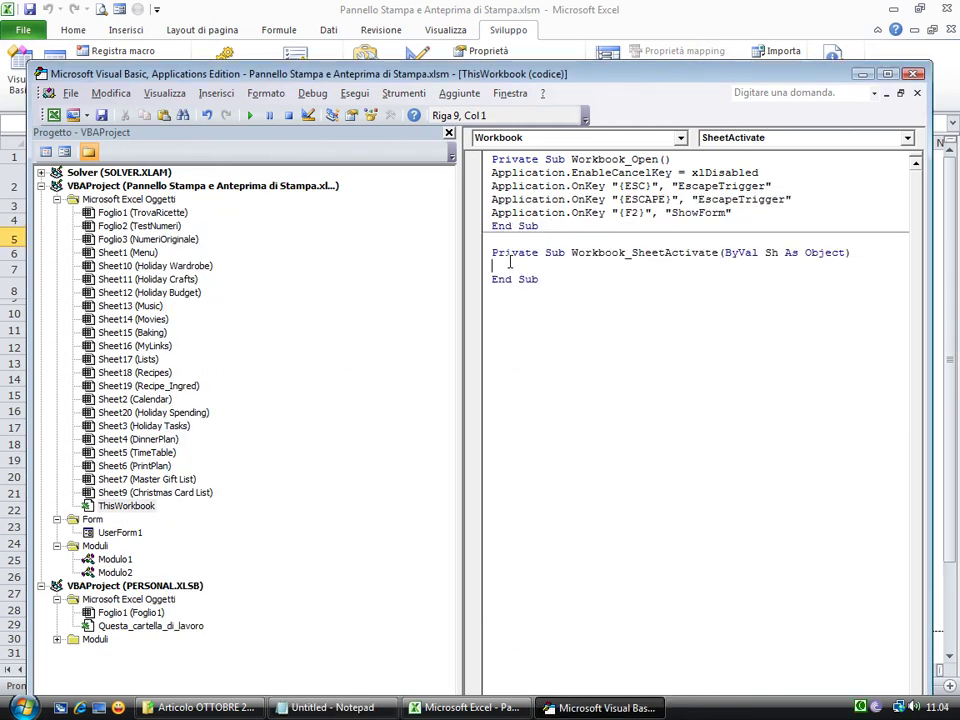
right_click(509, 264)
left_click(549, 313)
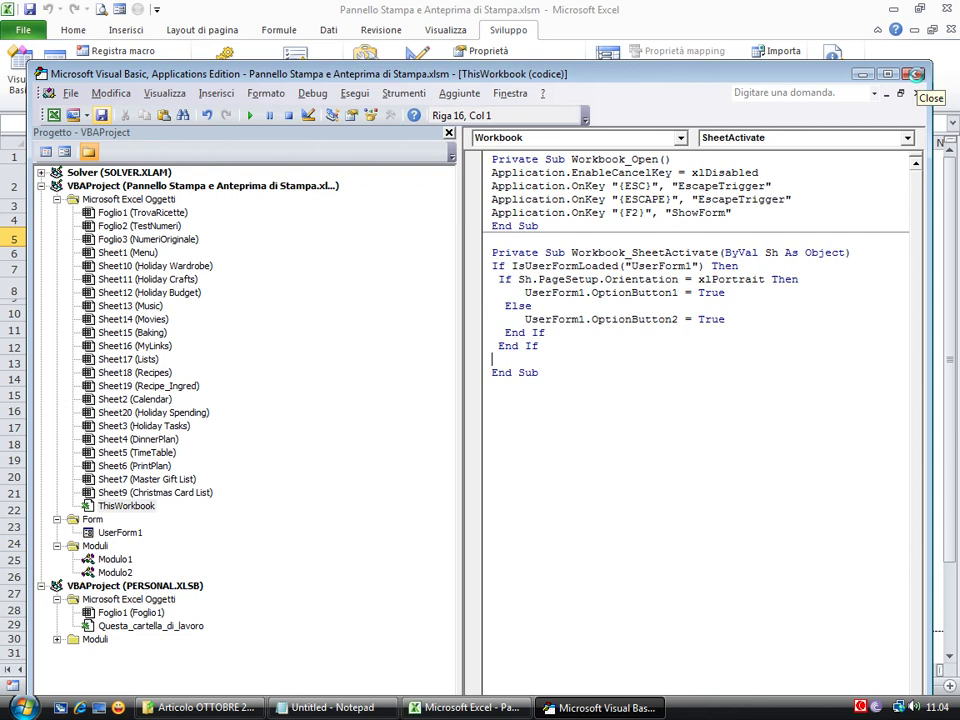
Back on the Menu sheet, assign the ShowForm macro to the Stampe button
left_click(918, 79)
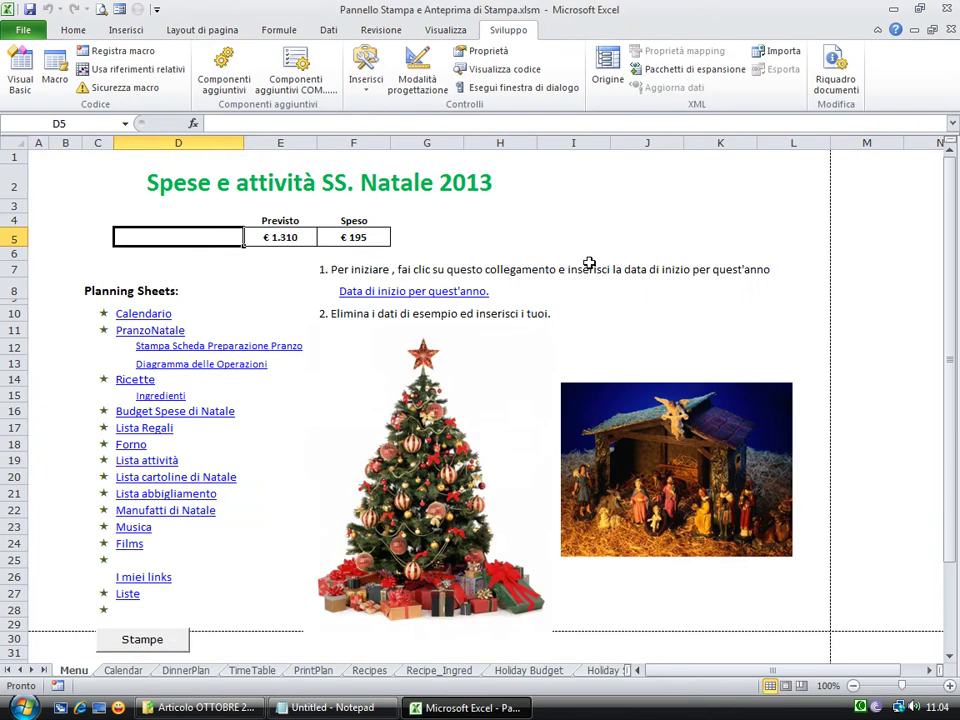
right_click(169, 643)
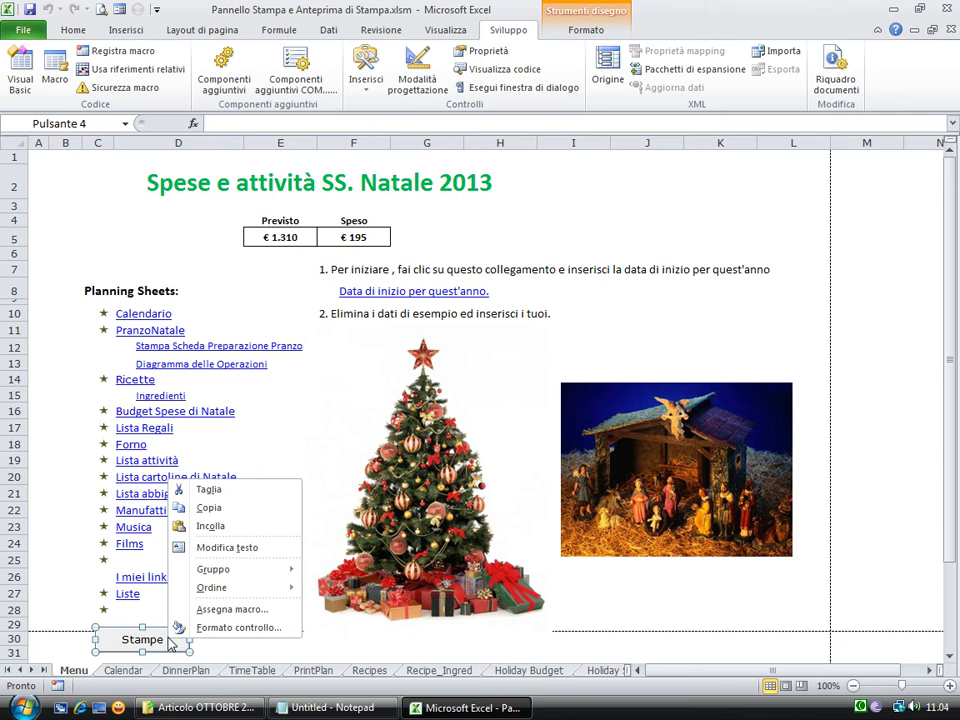
left_click(210, 608)
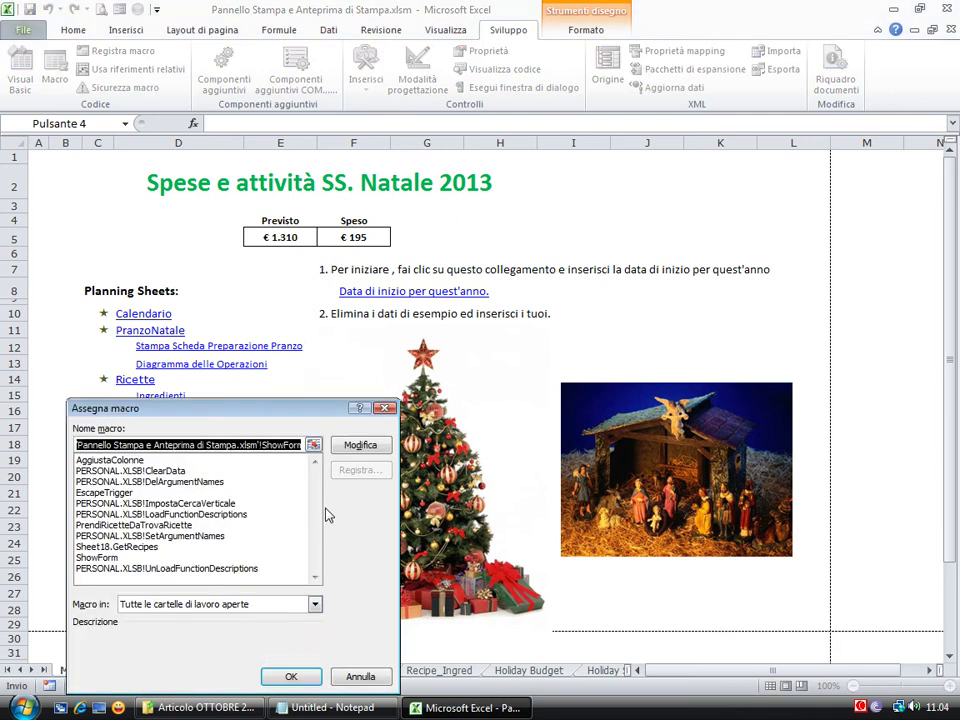
left_click(103, 568)
left_click(102, 560)
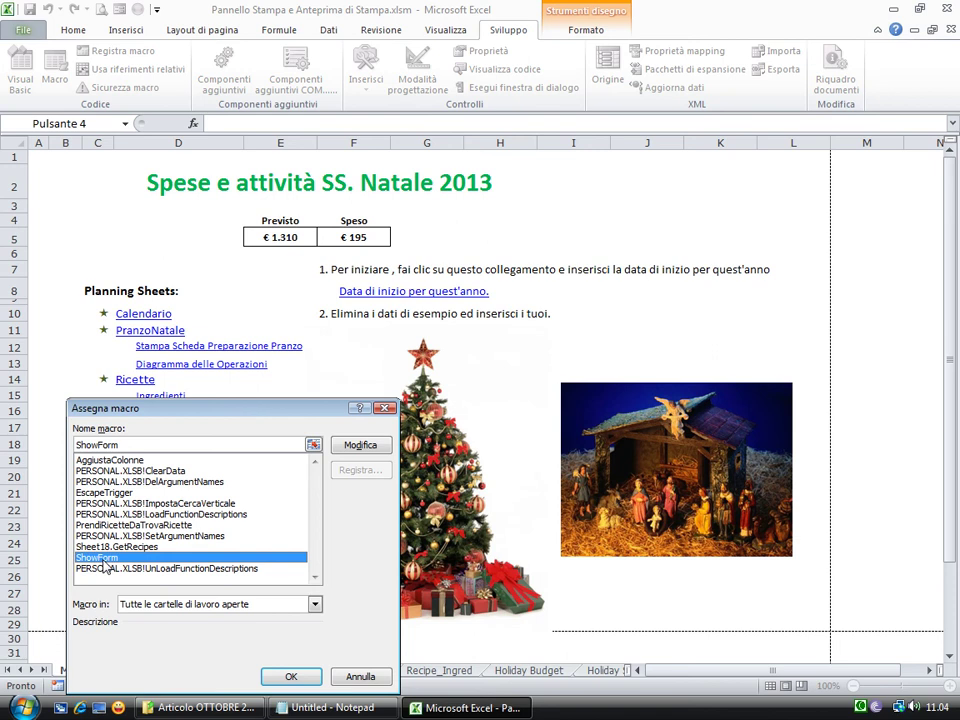
left_click(291, 677)
left_click(275, 506)
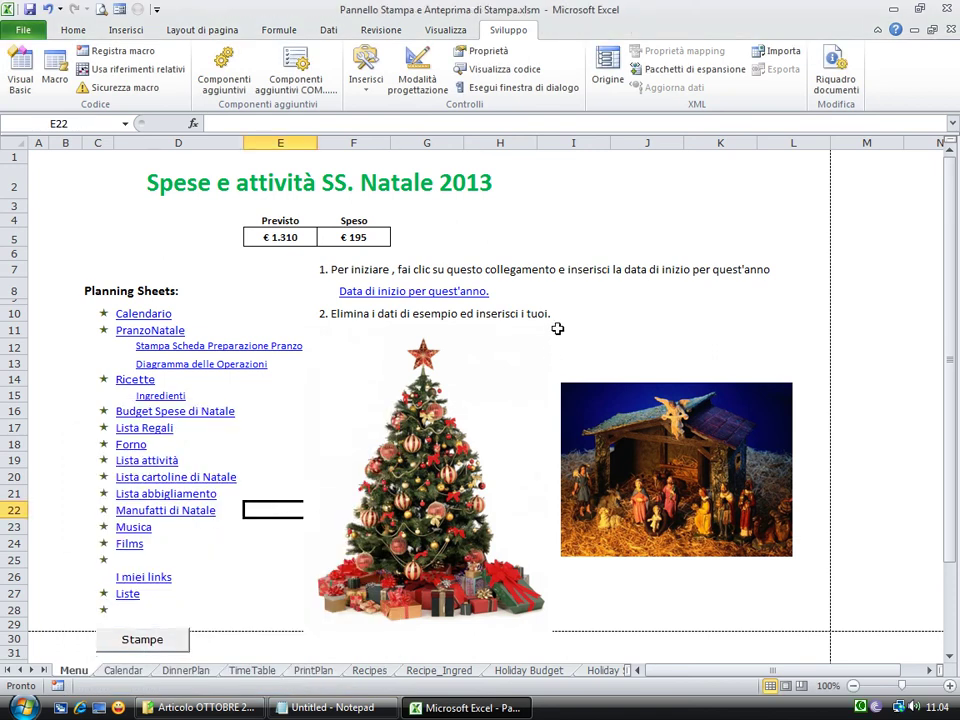
Save the workbook, then reopen Pannello Stampa e Anteprima di Stampa.xlsm from Recente
left_click(29, 9)
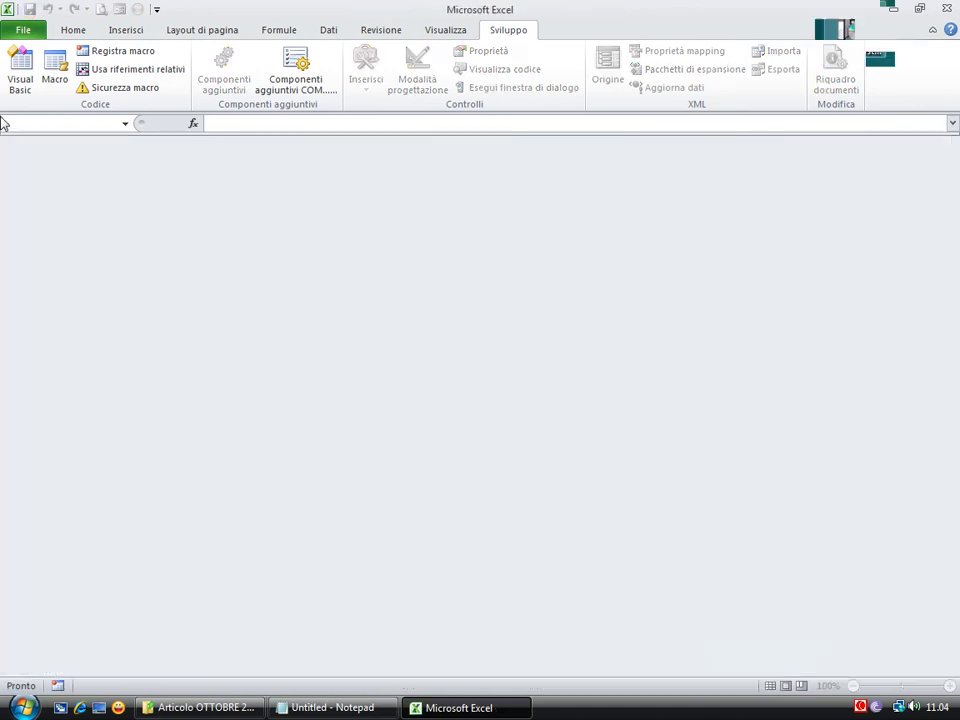
left_click(16, 30)
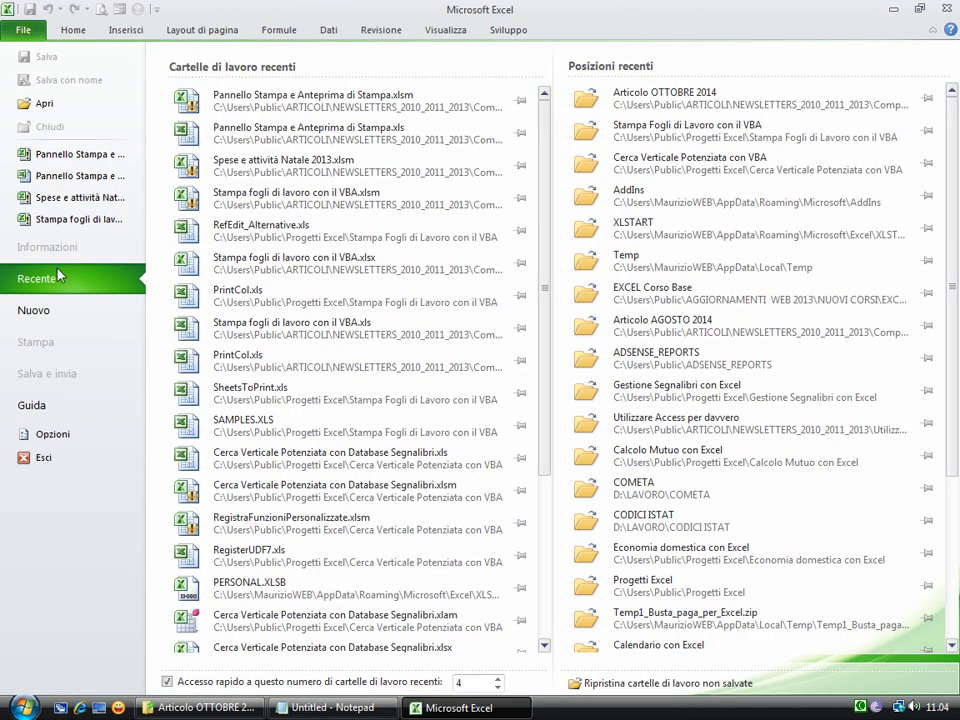
left_click(323, 106)
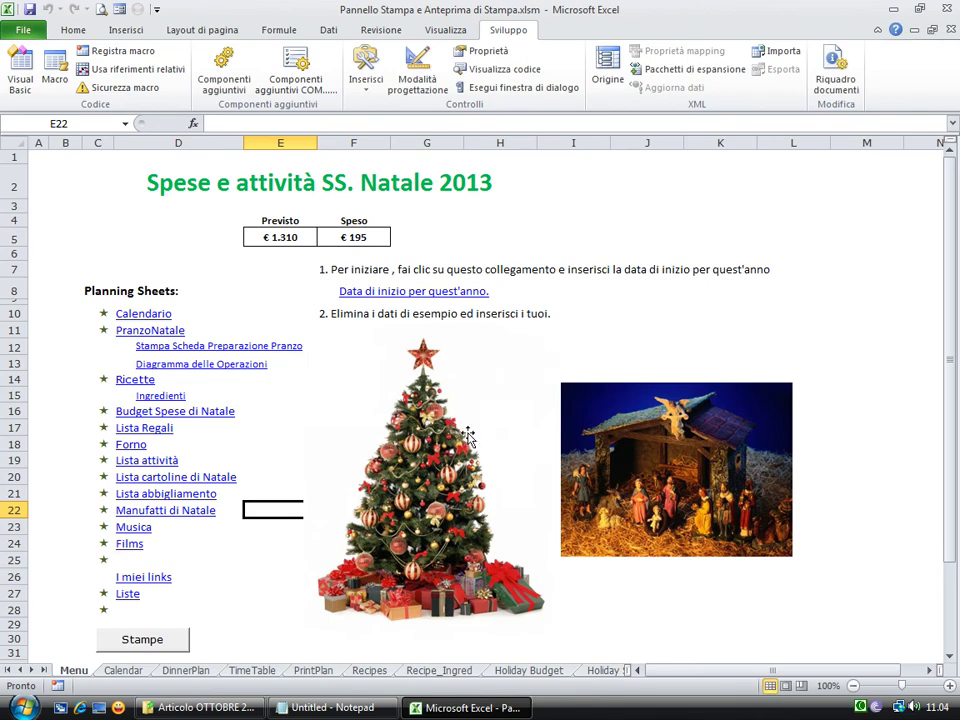
Open the print control panel from the Stampe button, close it, and open it again
left_click(180, 637)
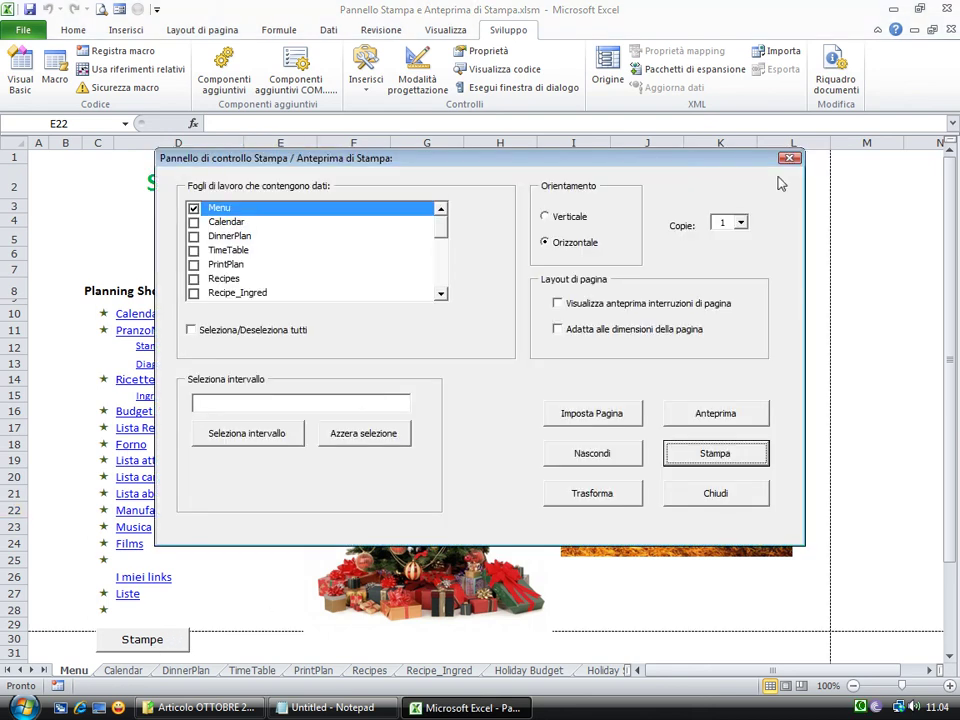
left_click(790, 158)
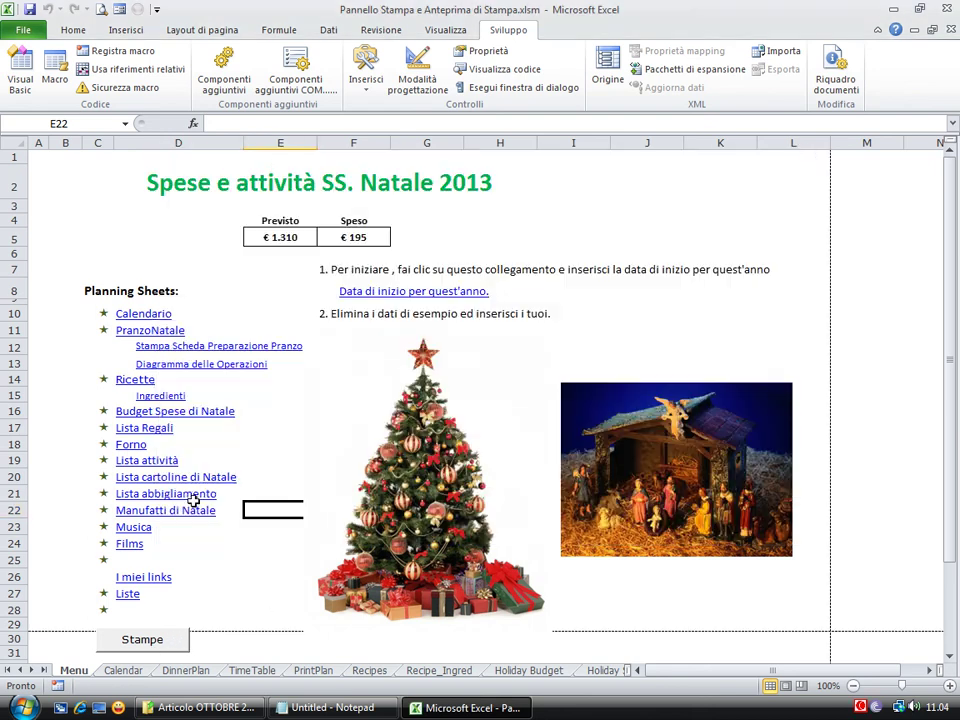
left_click(145, 645)
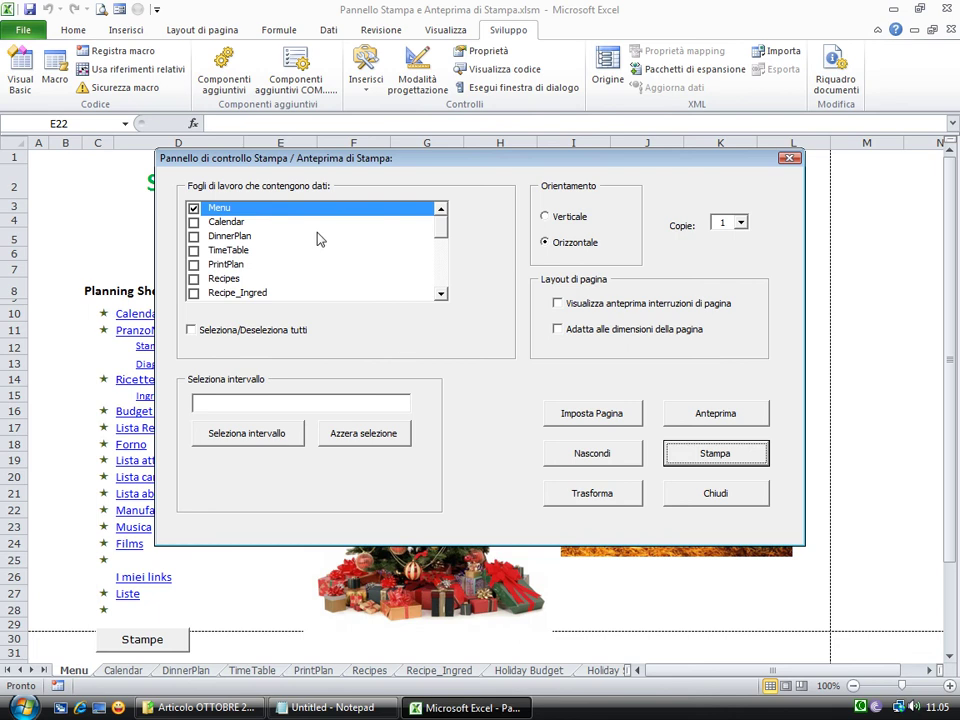
Step through Calendar, DinnerPlan, PrintPlan and TimeTable in the panel's list, ending on Menu
key("Down")
key("Down")
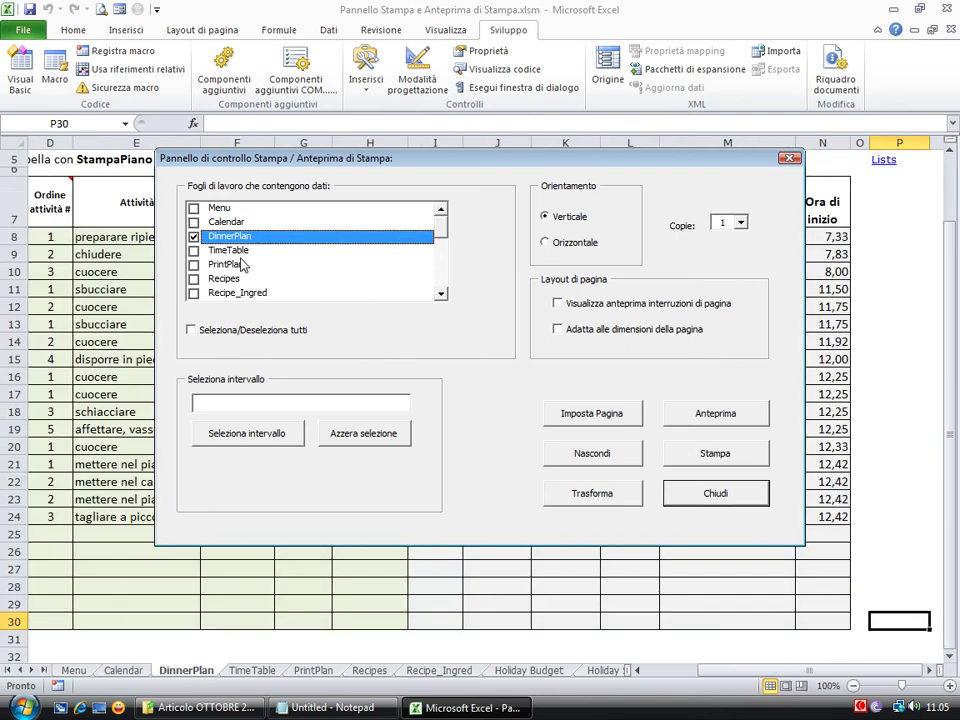
key("Down")
key("Down")
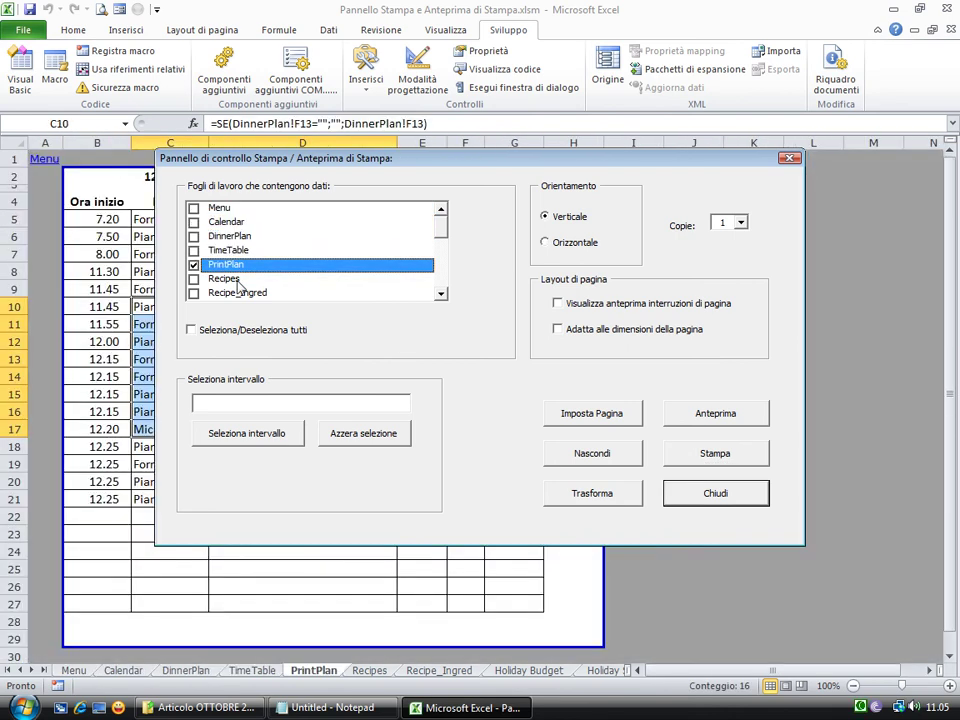
key("Down")
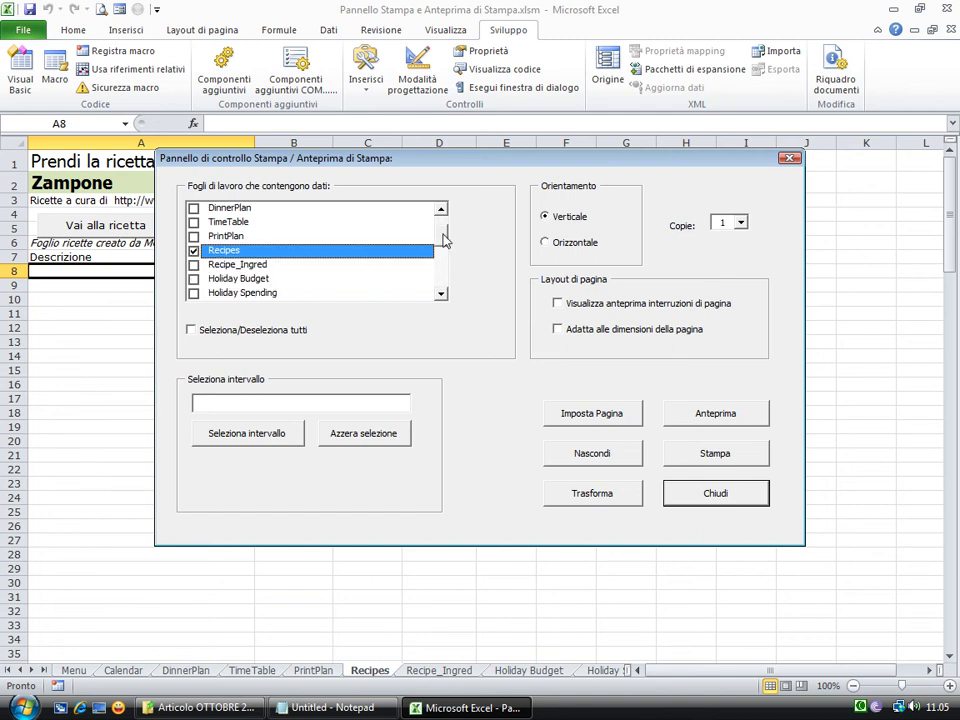
mouse_move(444, 237)
left_mouse_down()
mouse_move(443, 268)
mouse_move(437, 230)
left_mouse_up()
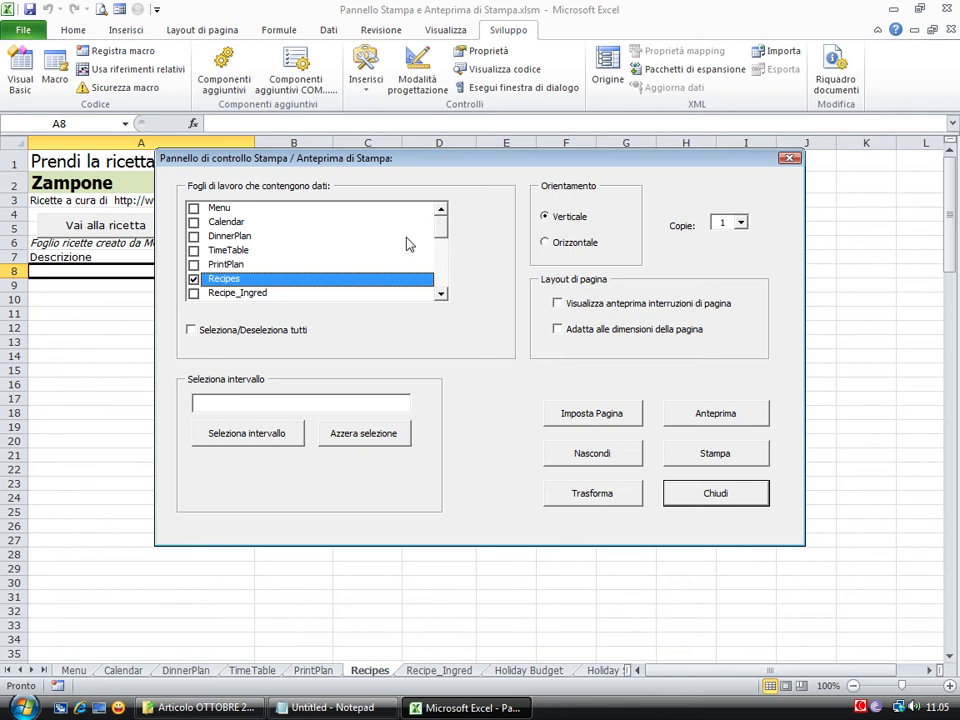
left_click(240, 251)
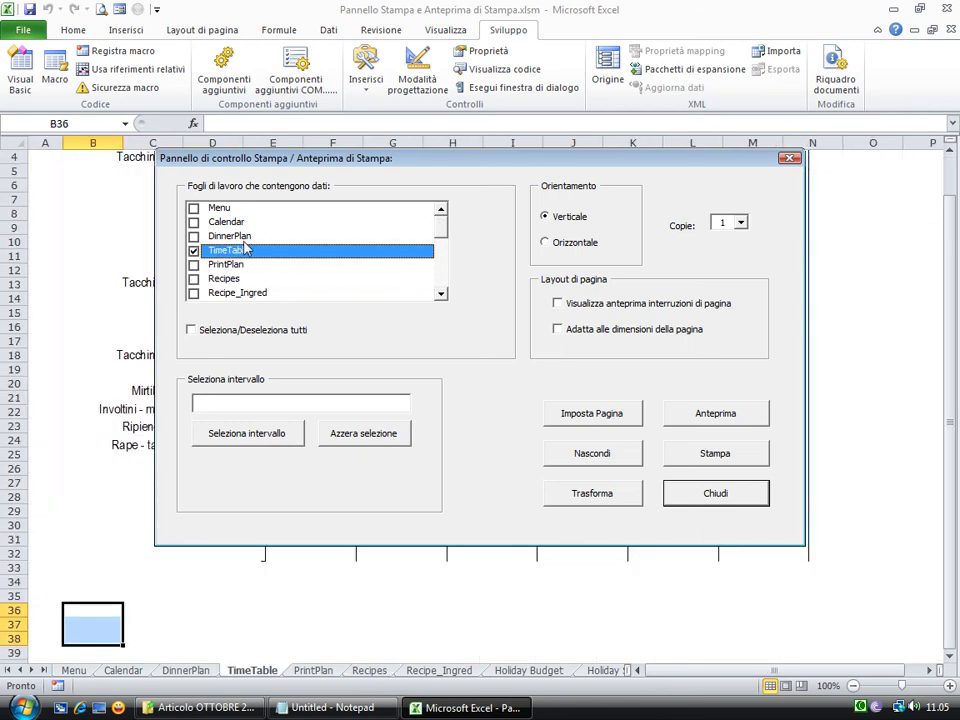
key("Up")
key("Up")
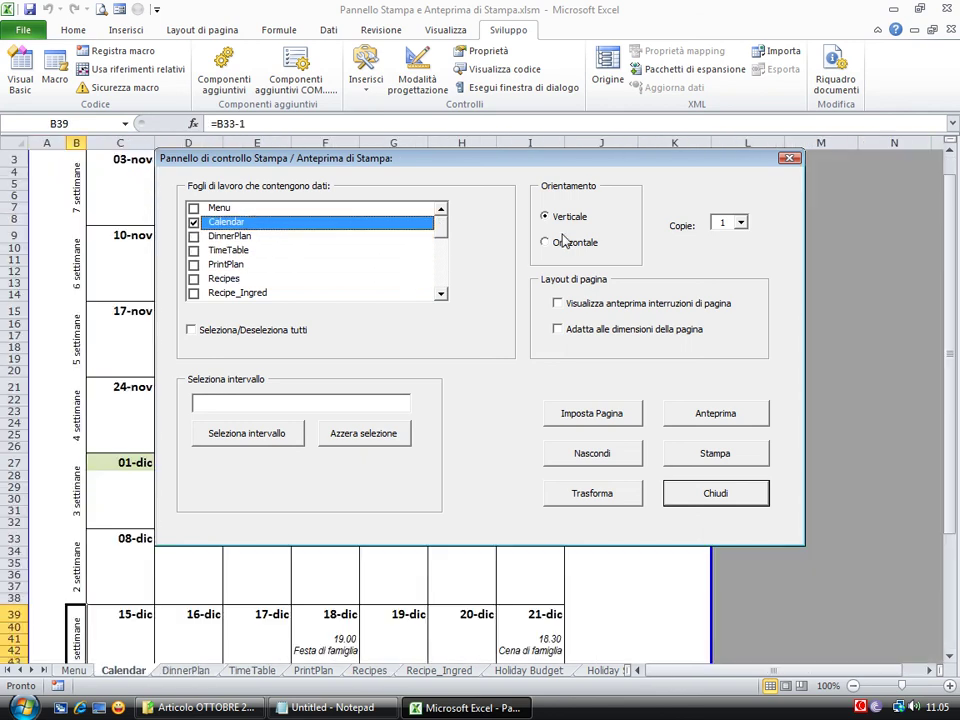
left_click(222, 209)
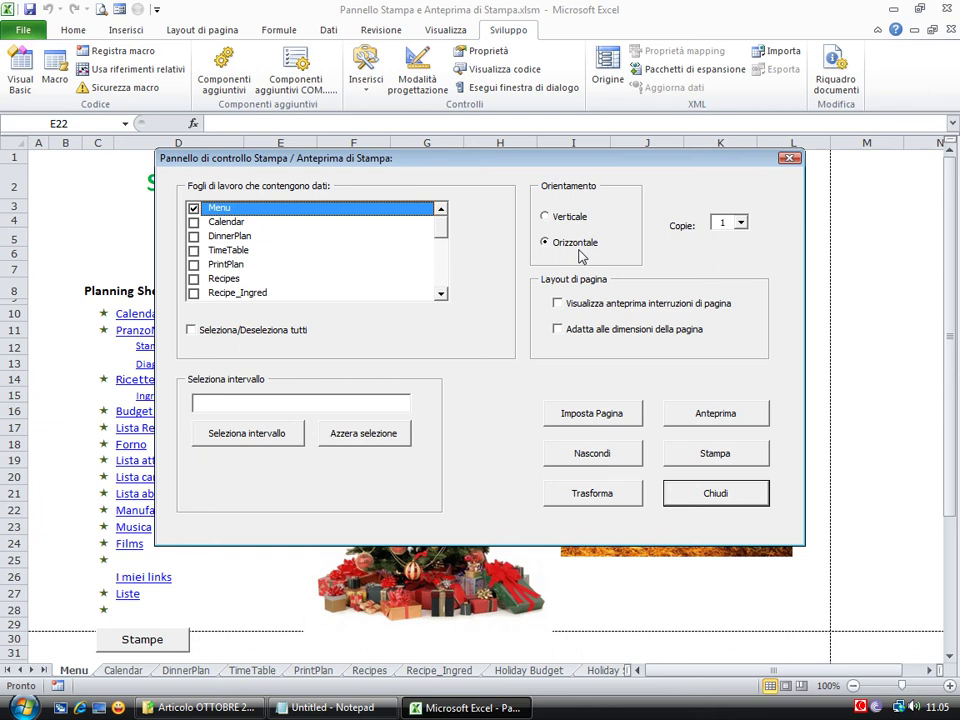
Pick TimeTable, then Calendar, in the panel so Orientamento switches to Verticale
left_click(255, 249)
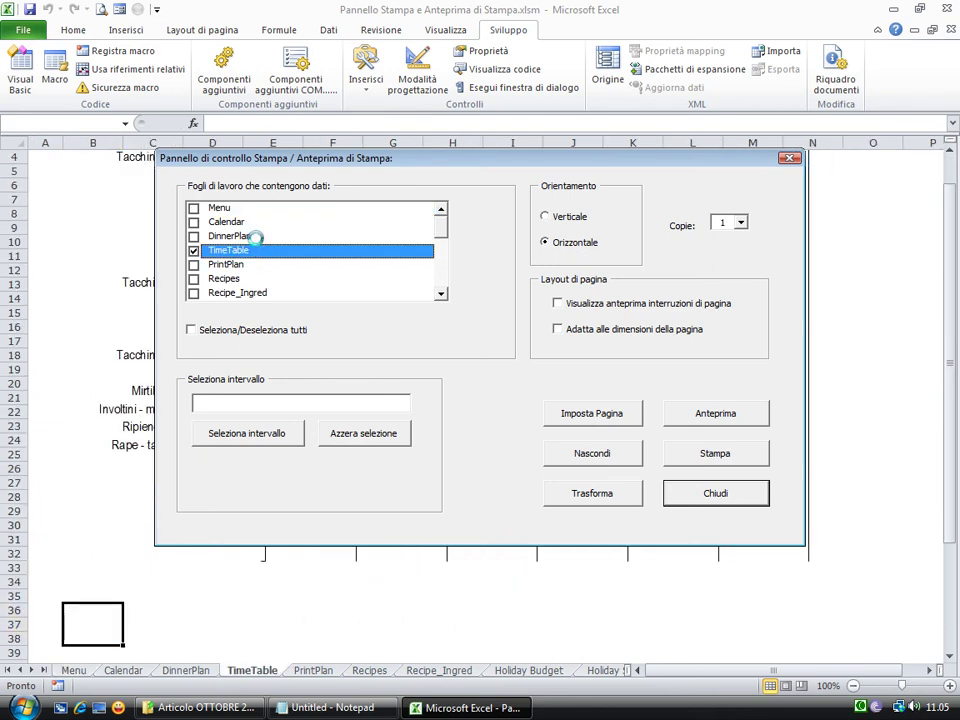
left_click(250, 222)
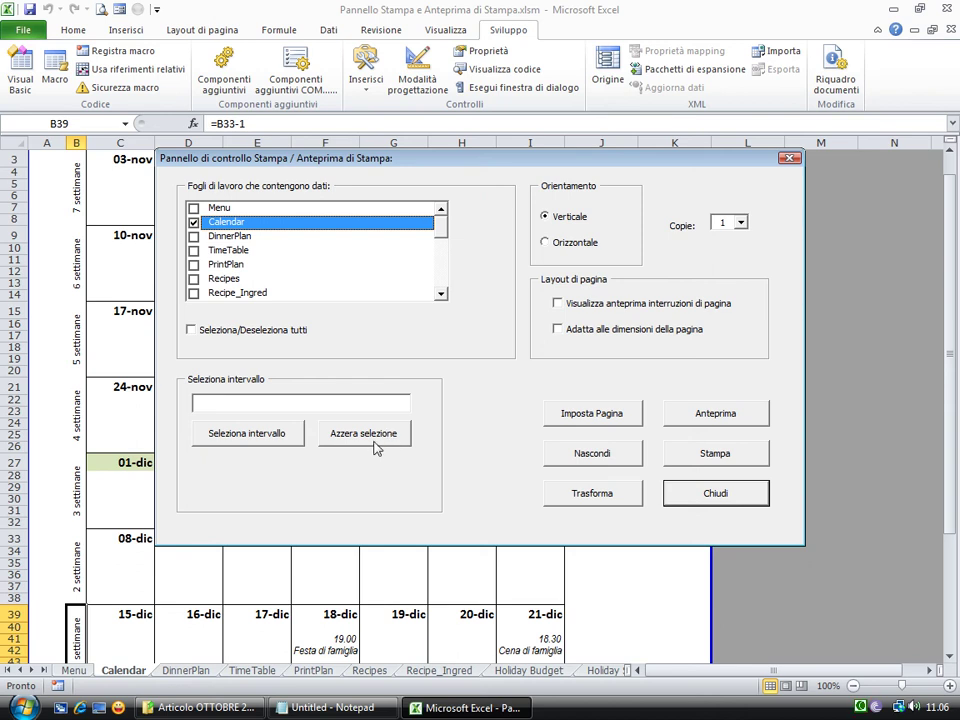
Dismiss the compile error raised by range selection, reset the code, and reopen the VBA editor
left_click(277, 443)
left_click(429, 413)
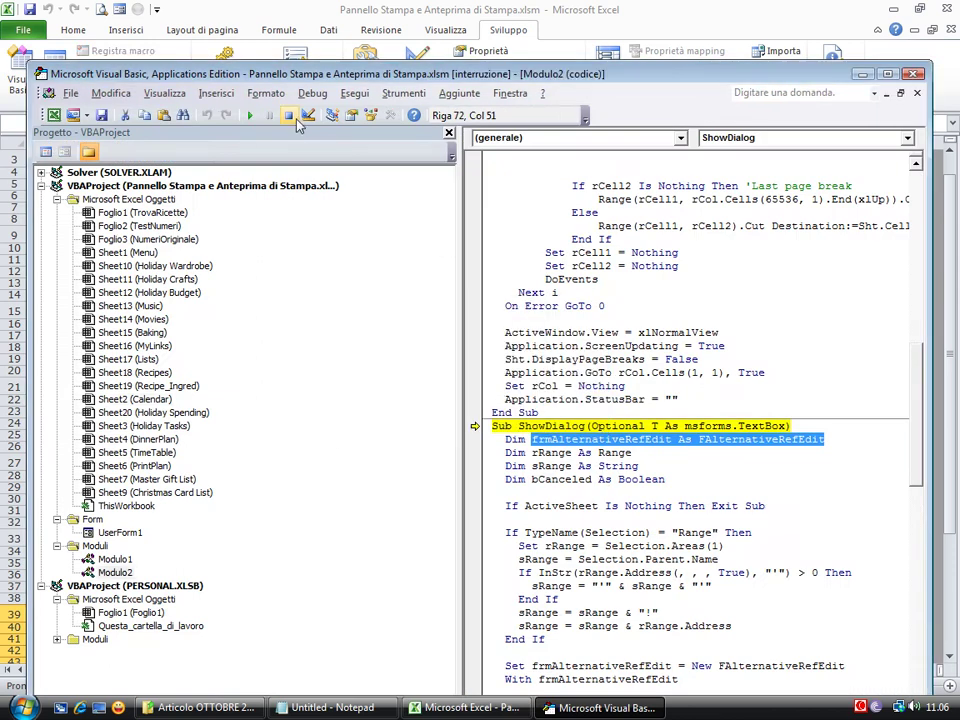
left_click(220, 93)
left_click(913, 75)
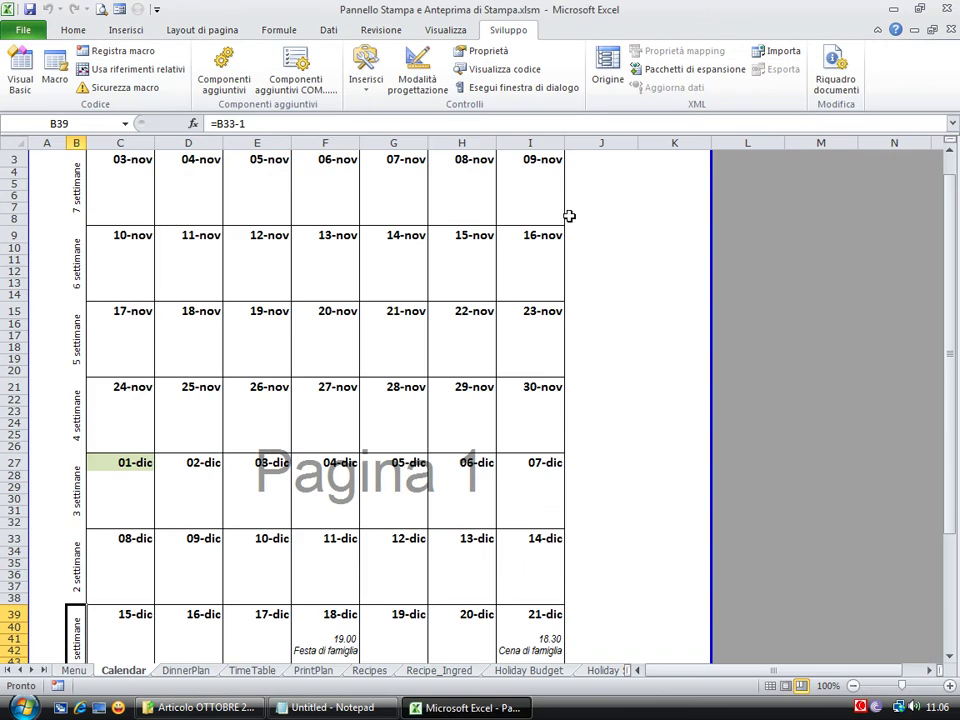
left_click(22, 72)
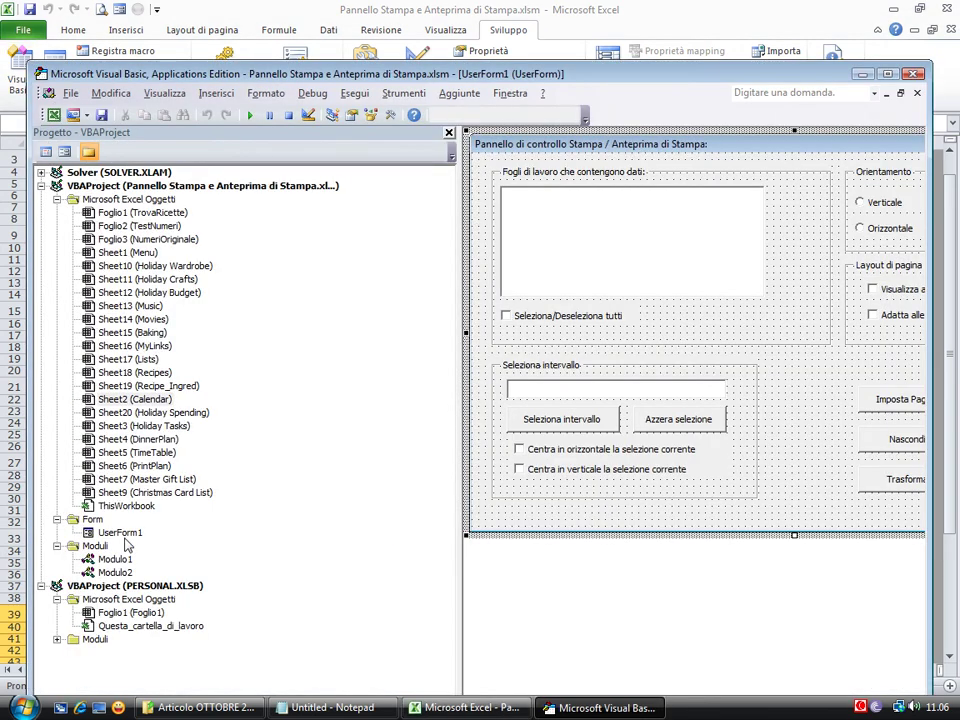
Start a file import and browse to Documents > NEWSLETTERS_2010_2011_2013
left_click(70, 93)
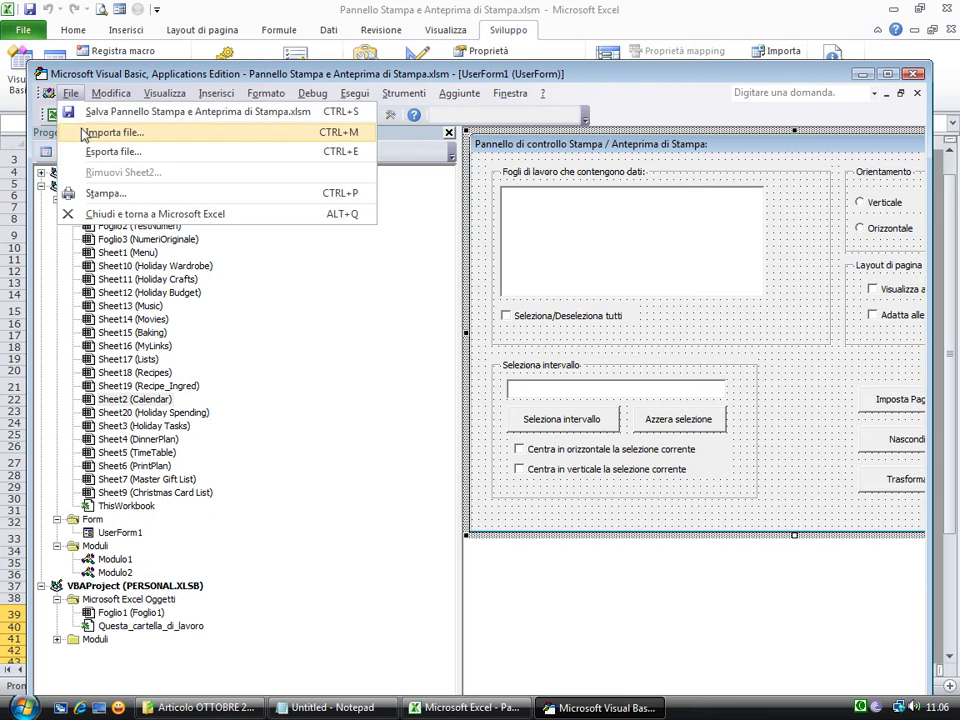
left_click(83, 133)
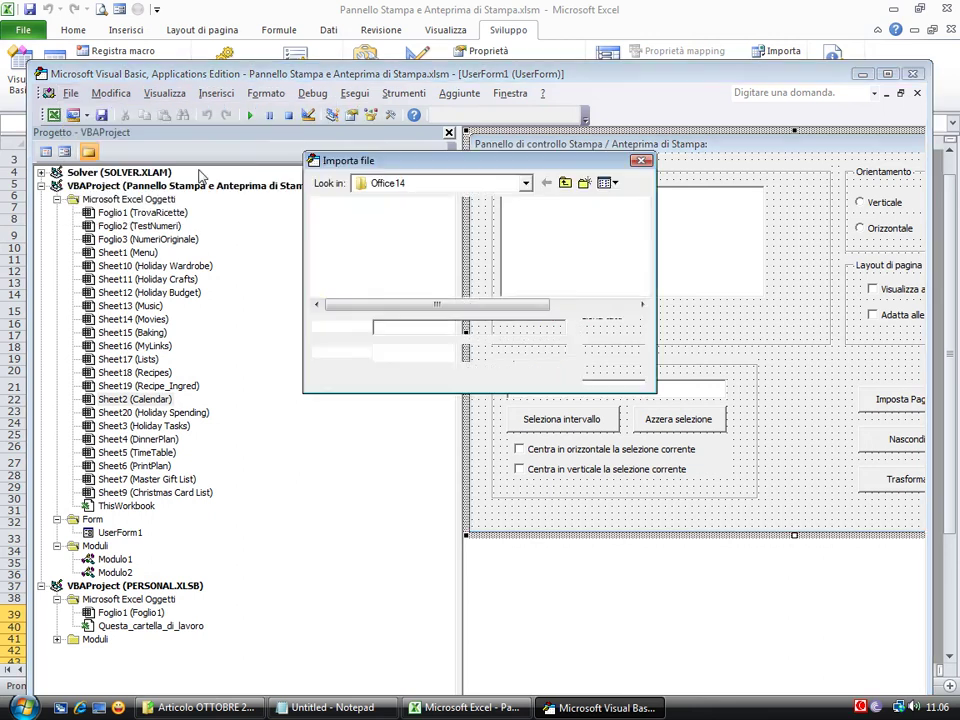
left_click(526, 190)
left_click(394, 225)
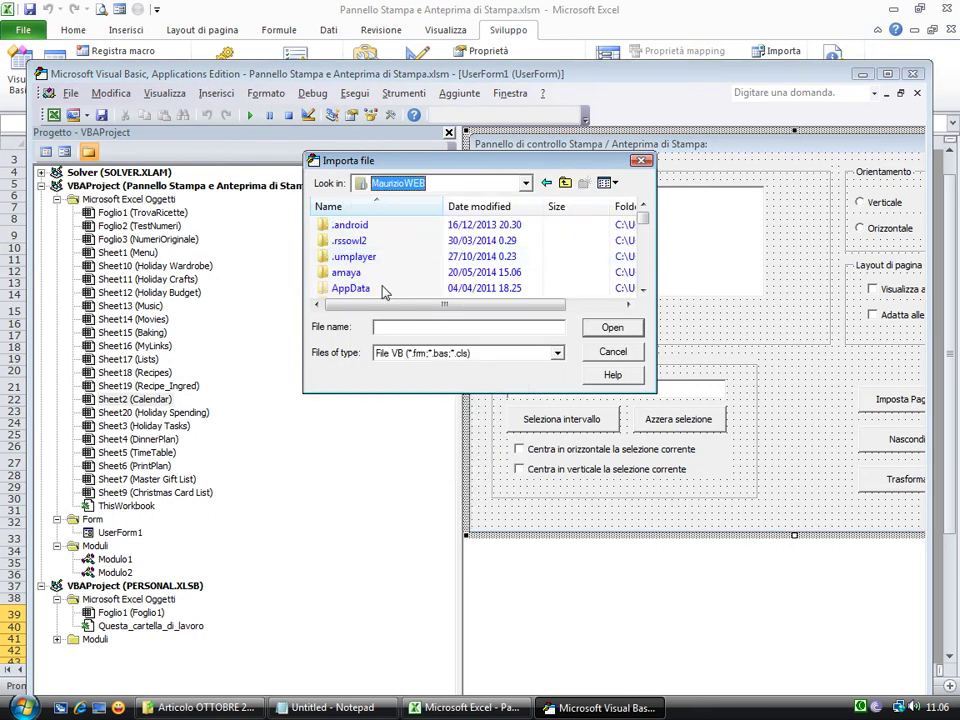
scroll(385, 290, "down", 2)
double_click(386, 273)
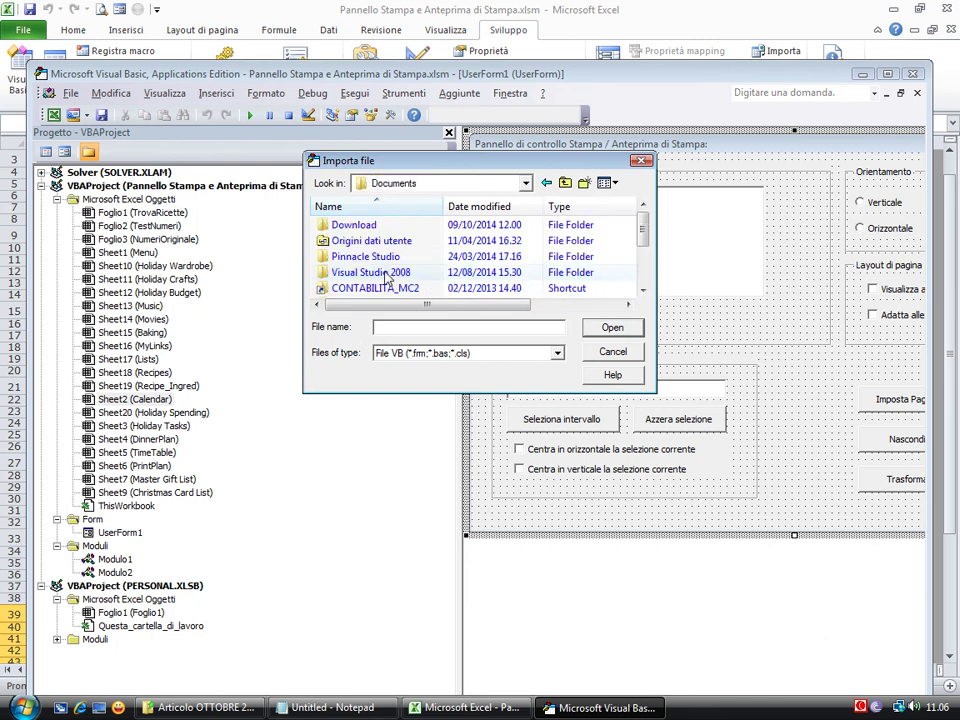
left_click(643, 289)
left_click(643, 289)
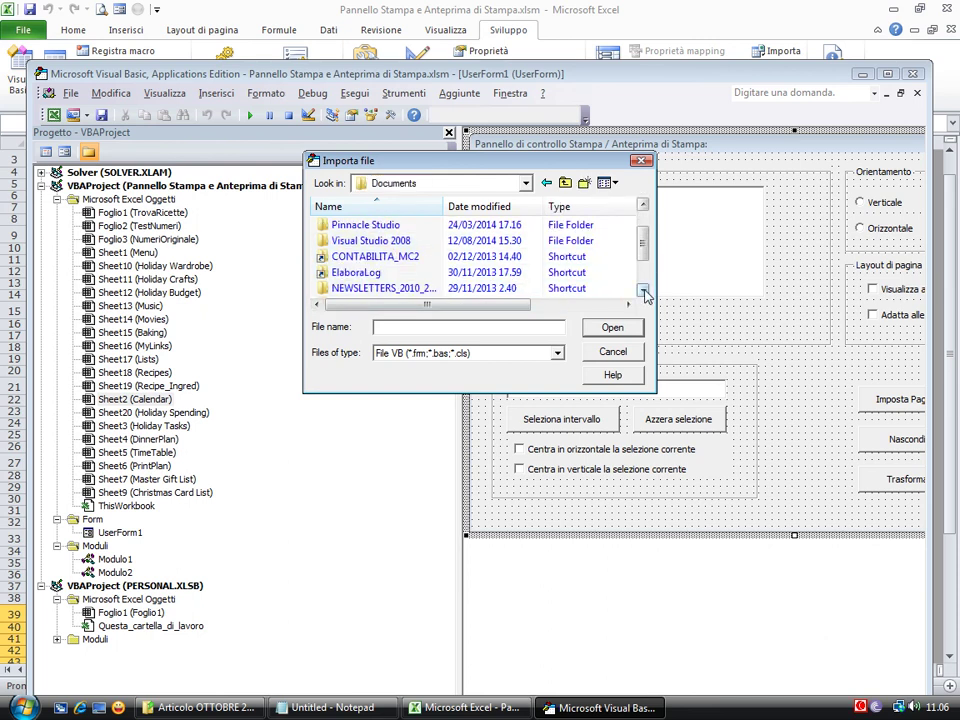
double_click(387, 289)
Import FAlternativeRefEdit.frm from Comprendere il Personal Computer > 2014 > Articolo OTTOBRE 2014 and preview its design
double_click(370, 238)
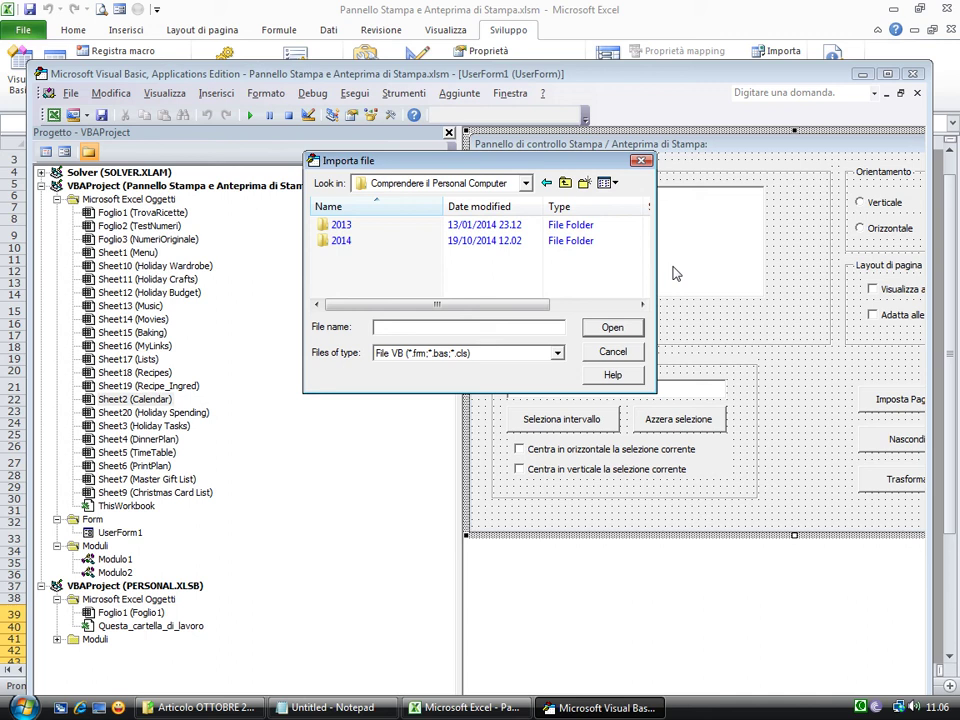
double_click(353, 243)
left_click(643, 289)
left_click(643, 289)
left_click(643, 289)
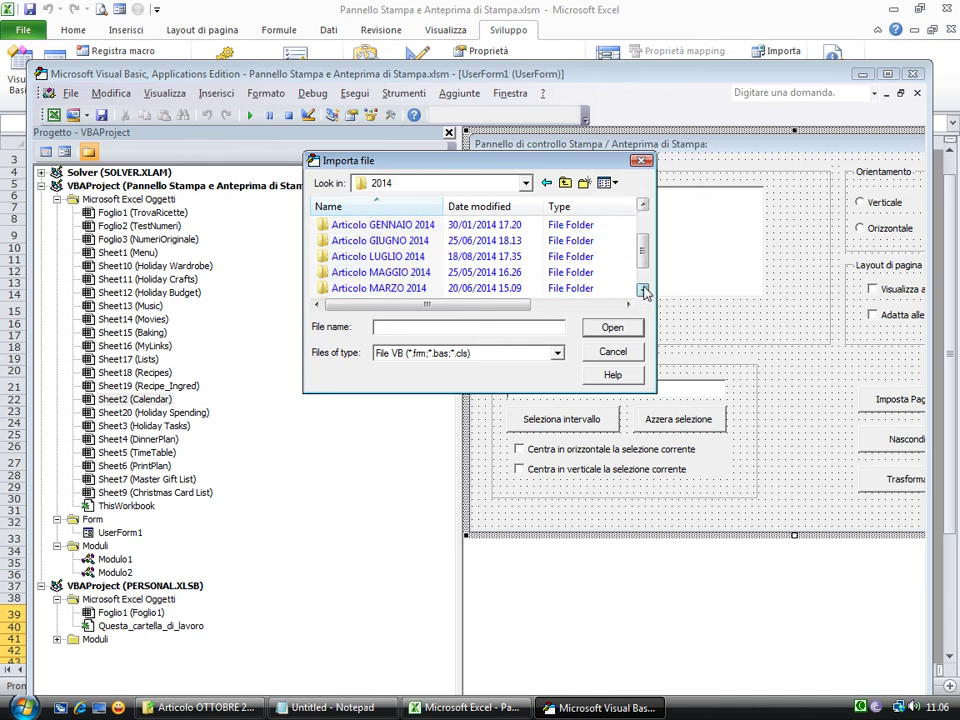
left_click(643, 289)
left_click(643, 289)
double_click(430, 272)
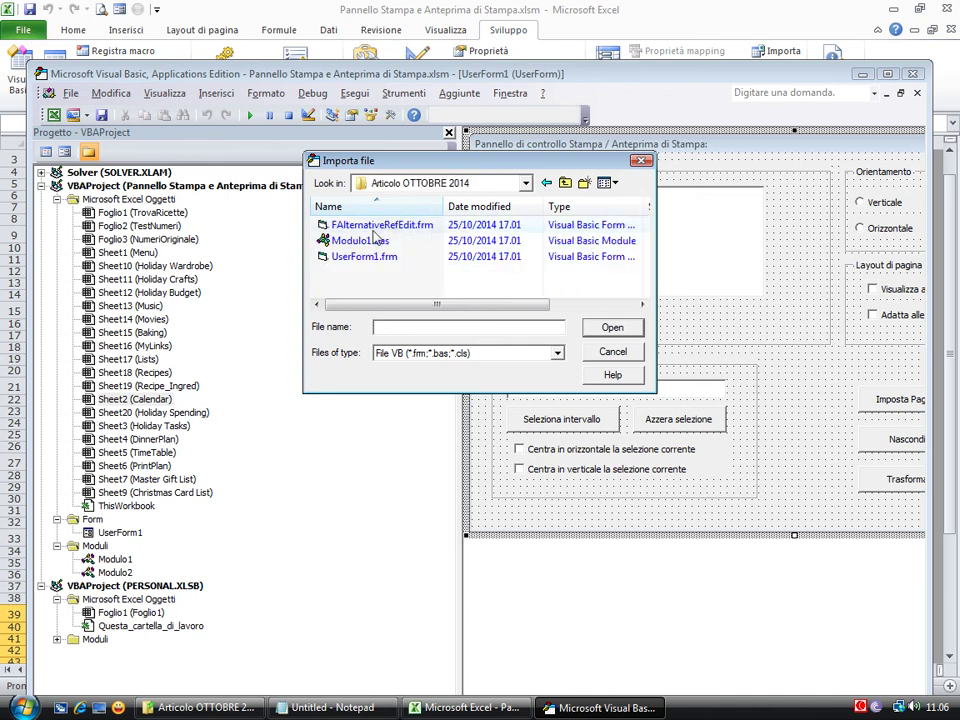
double_click(392, 228)
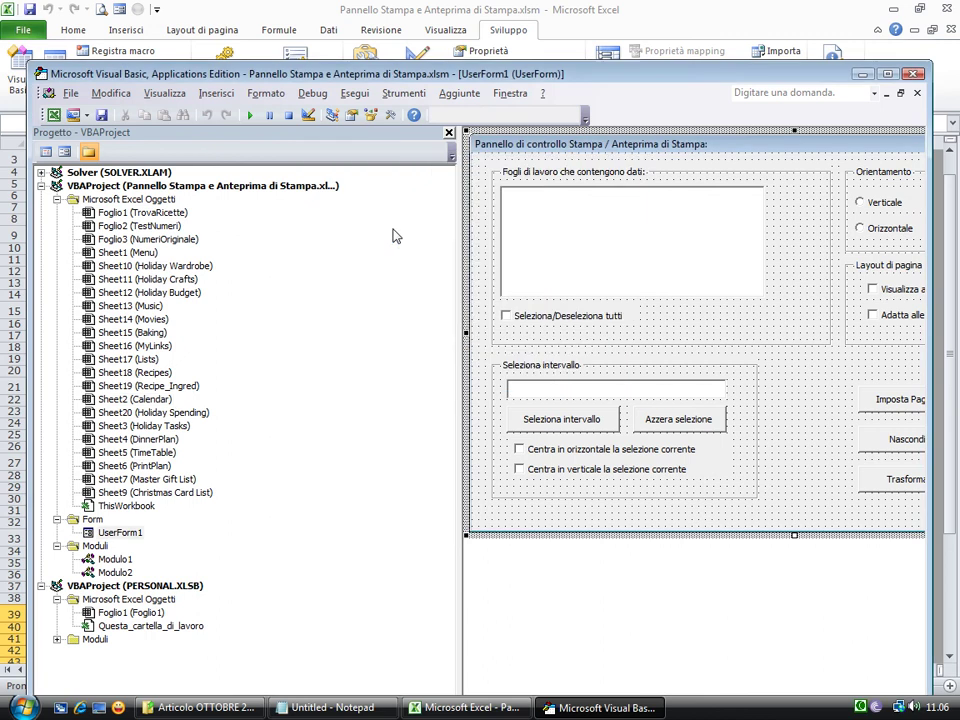
double_click(137, 532)
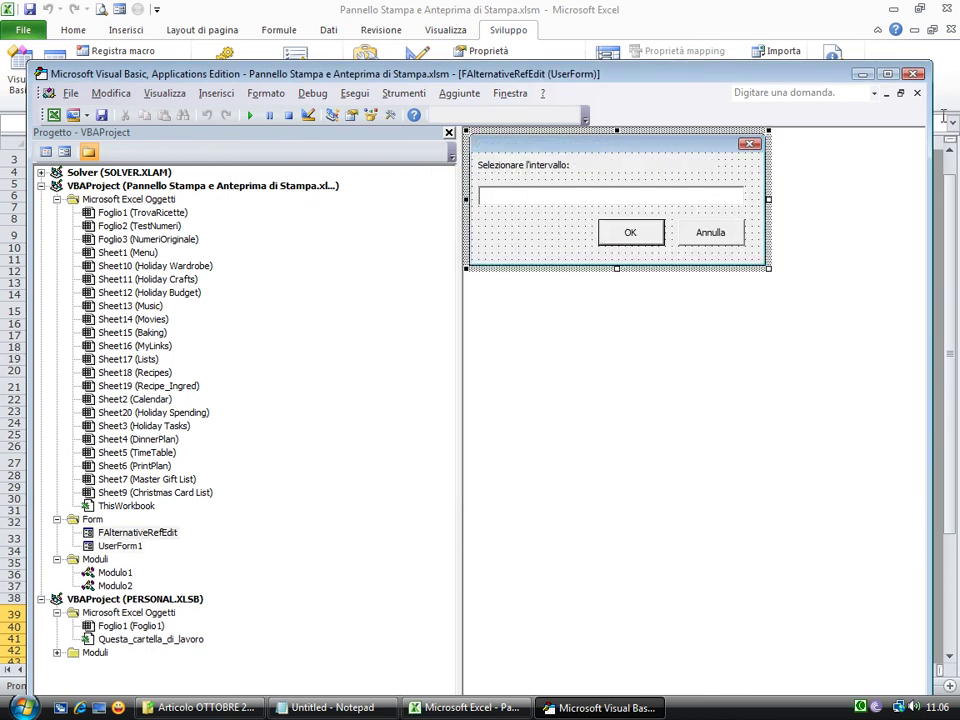
left_click(917, 93)
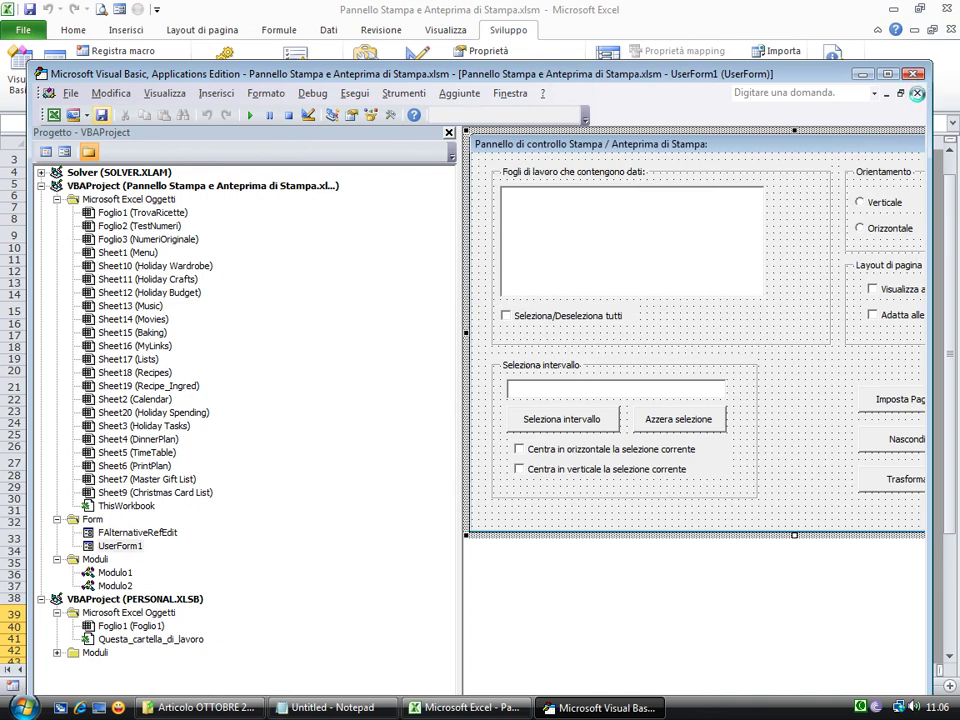
Close the VBA editor, select cell C13, and launch the print panel with Ctrl+Shift+P
left_click(917, 93)
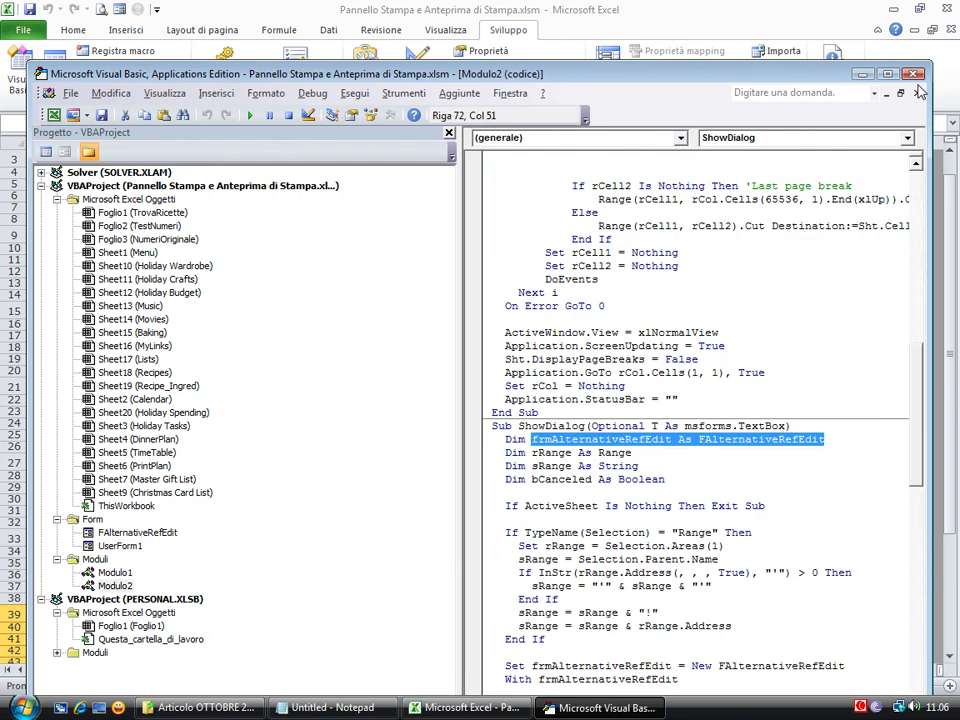
left_click(913, 74)
left_click(145, 283)
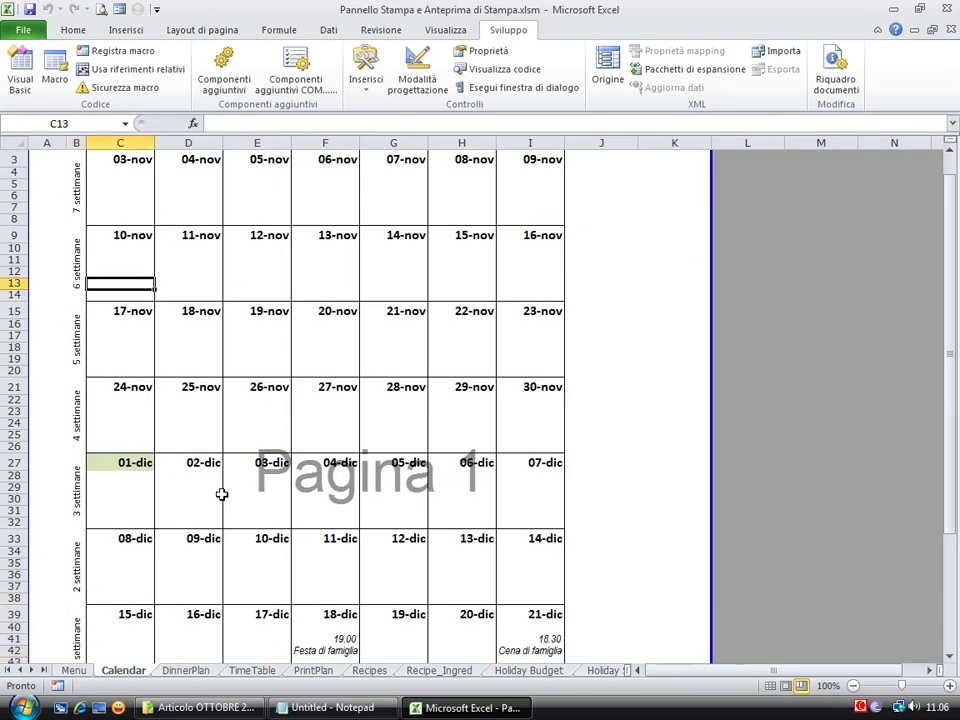
key("ctrl+shift+p")
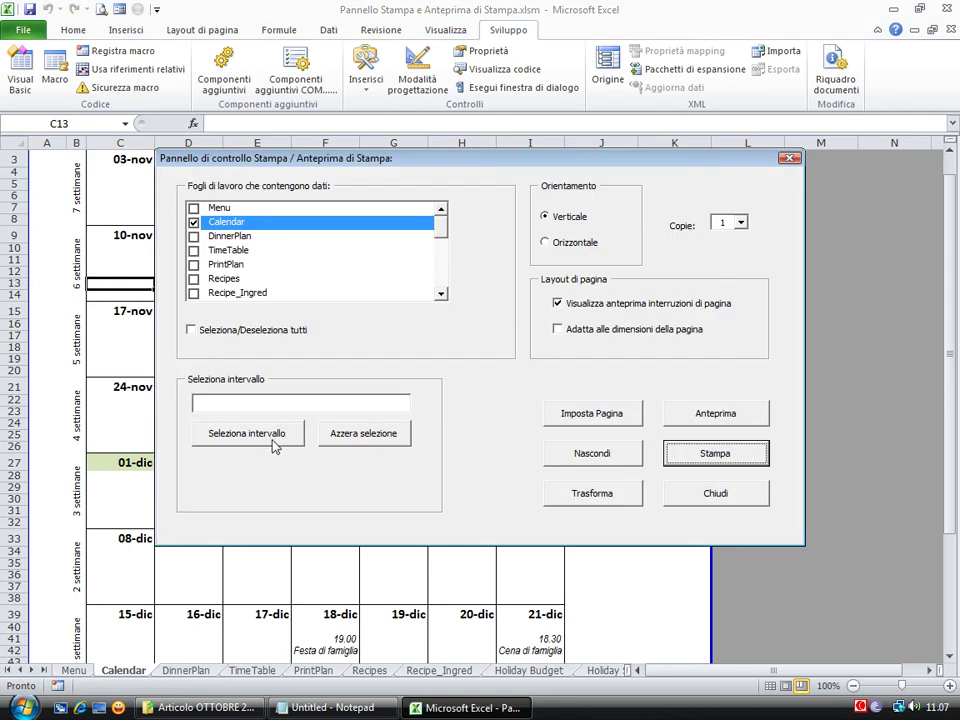
Set the panel's range to Calendar C9:I38, reposition the panel, then close it
left_click(274, 446)
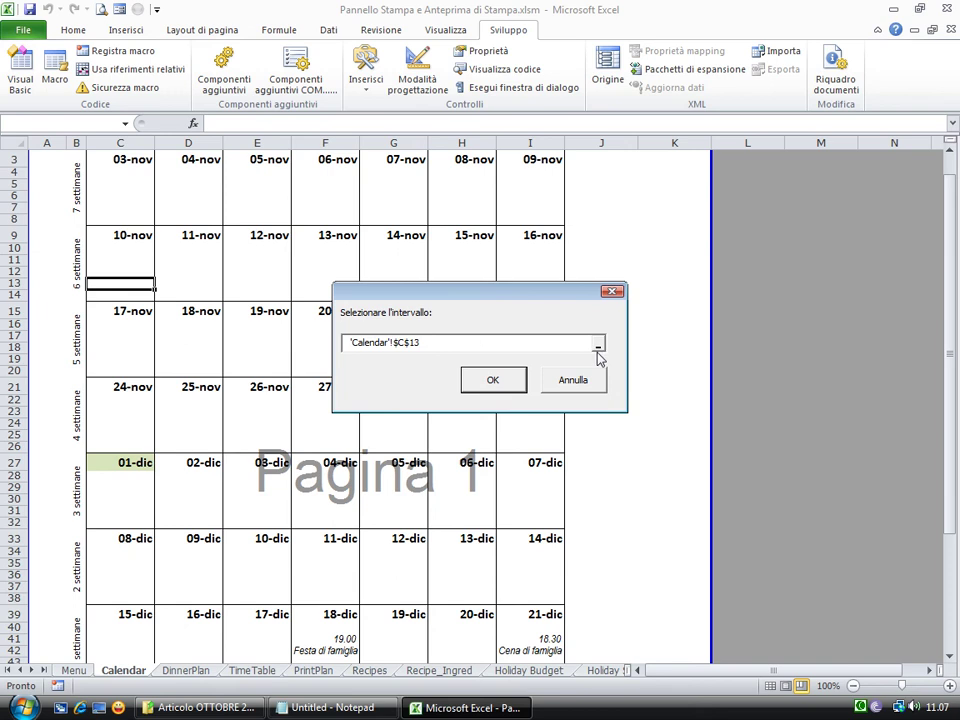
left_click(597, 350)
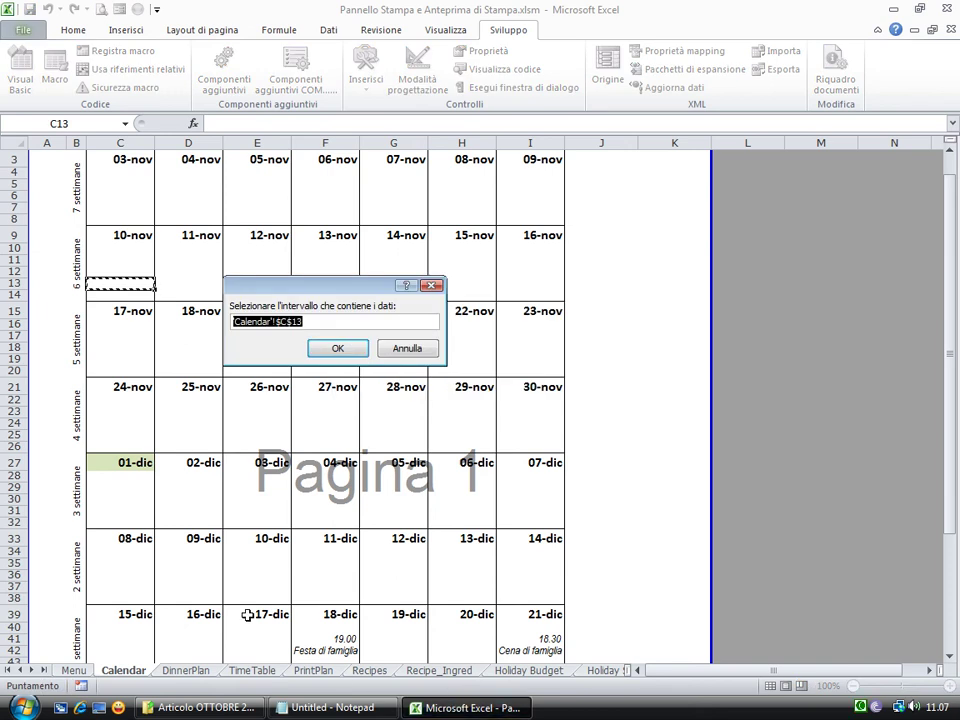
left_click_drag(120, 236, 541, 596)
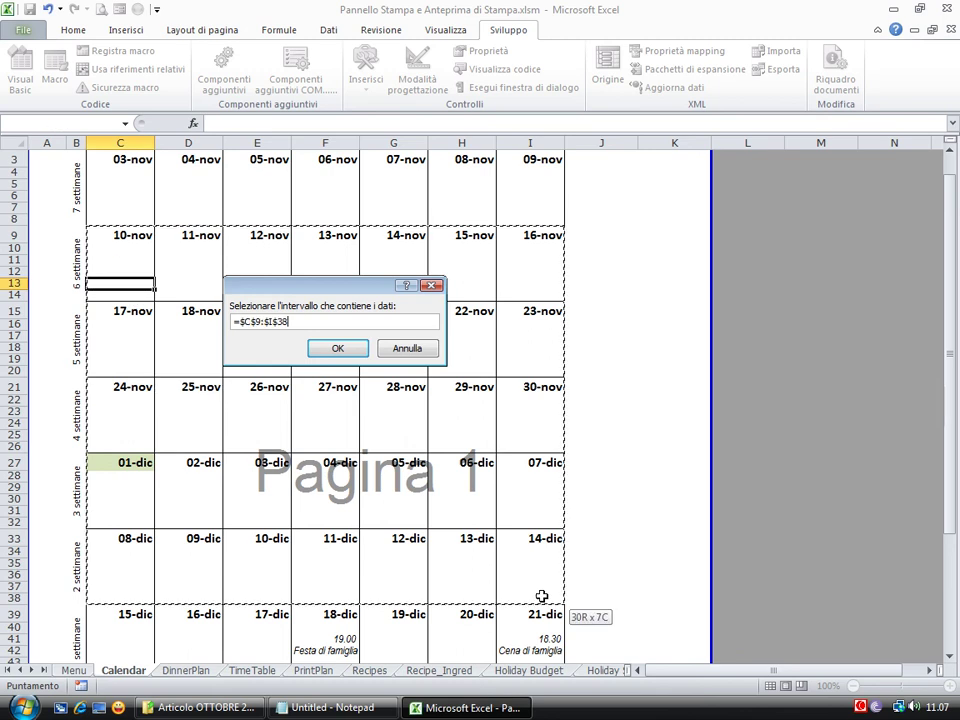
left_click(336, 348)
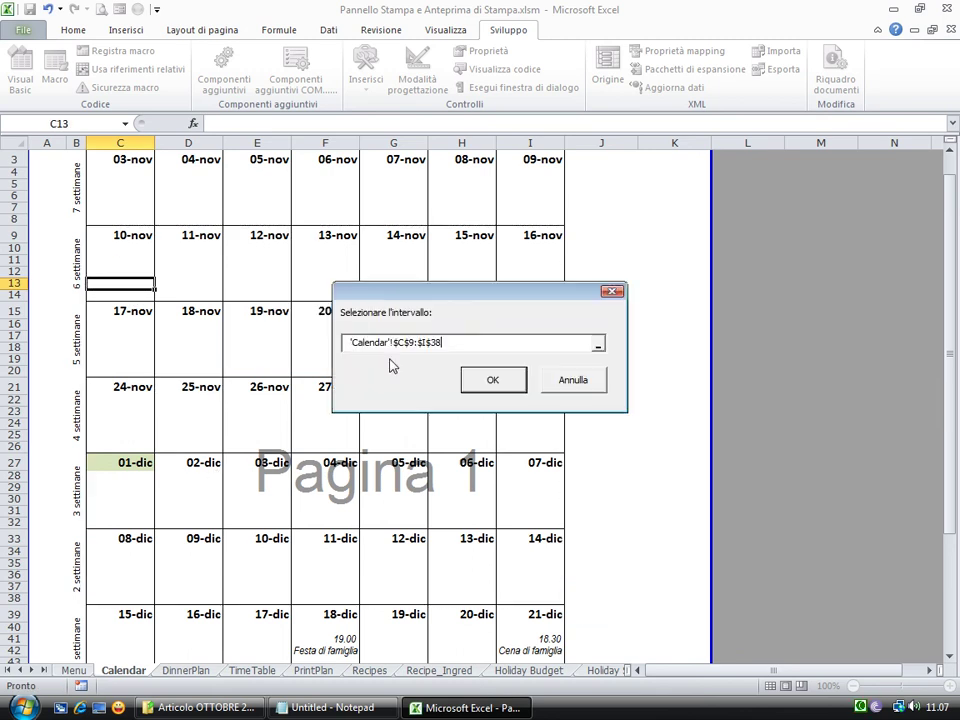
left_click(500, 381)
left_click_drag(448, 170, 496, 197)
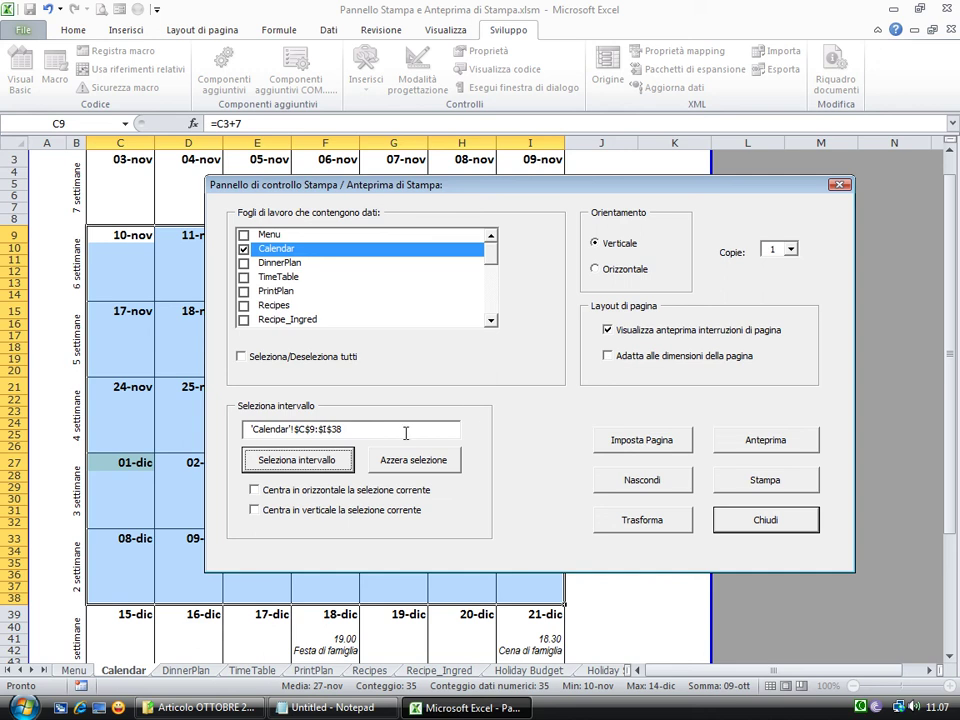
left_click(775, 525)
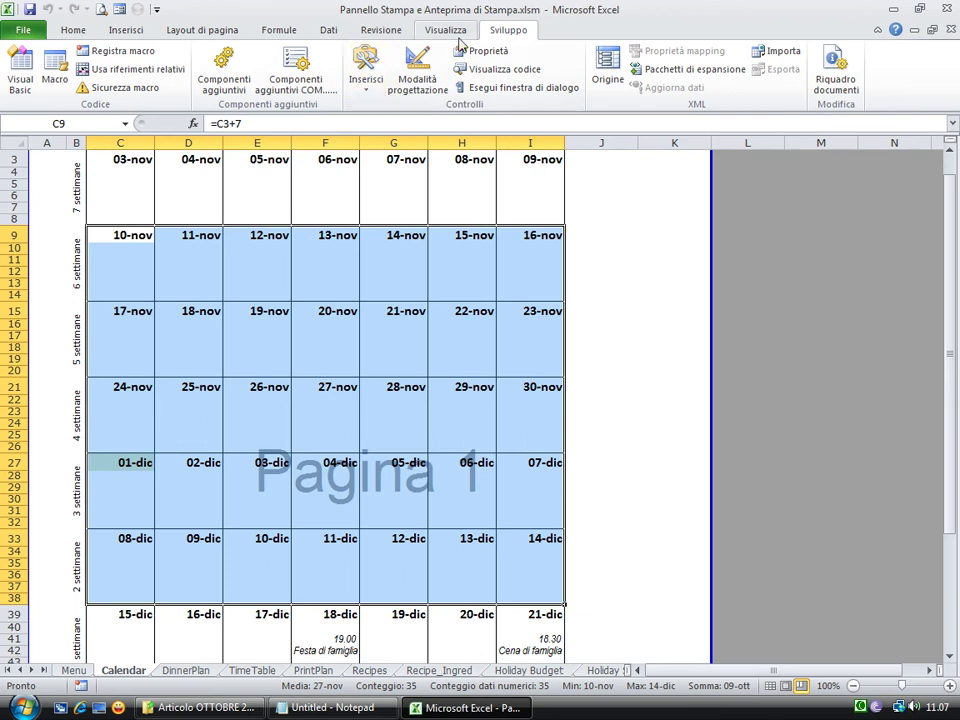
Review the Modulo2 macro code in the VBA editor, glancing at Tools and the Object Browser
left_click(21, 80)
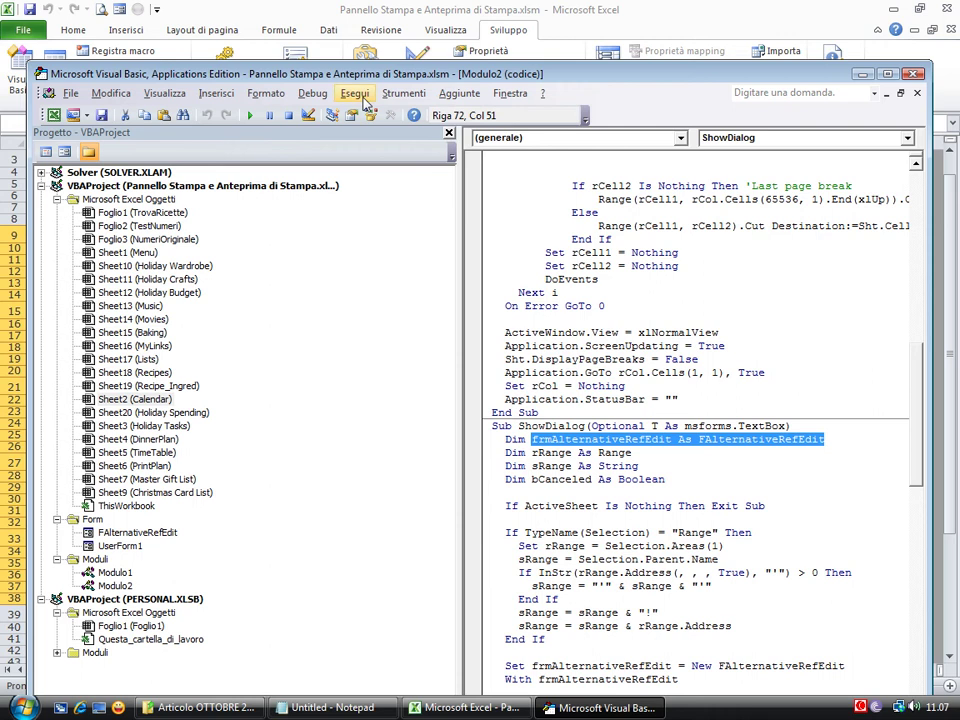
left_click(403, 93)
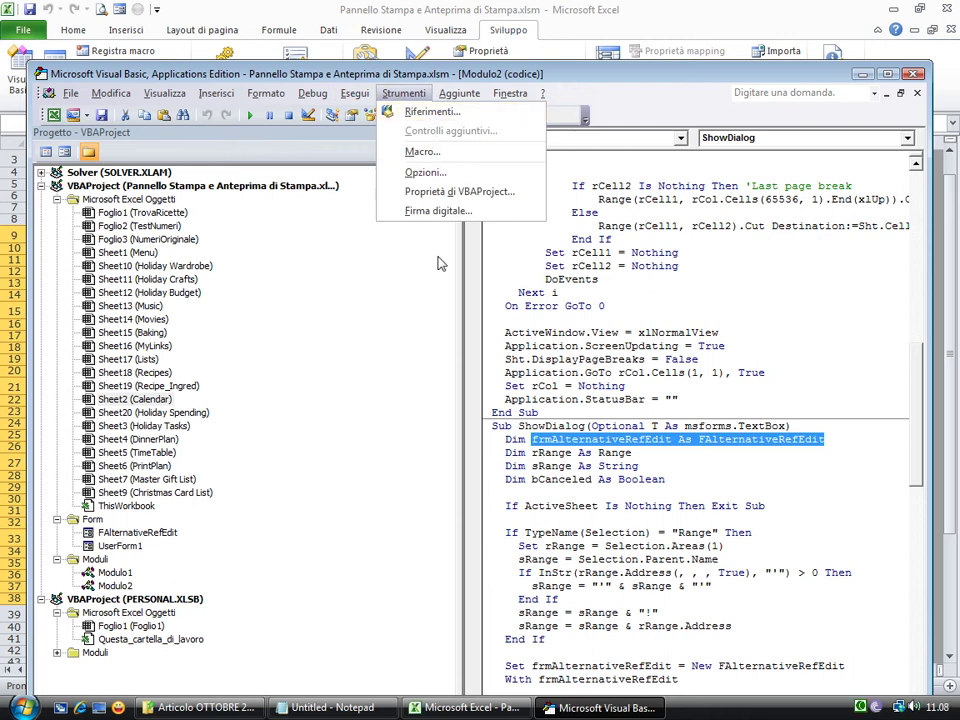
left_click(322, 285)
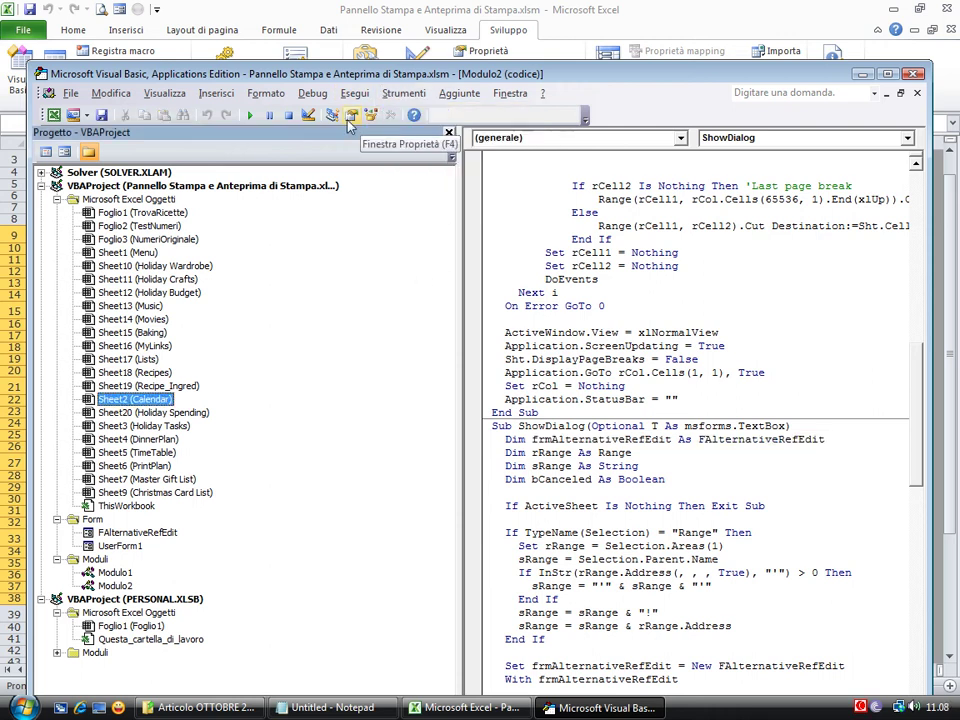
left_click(390, 116)
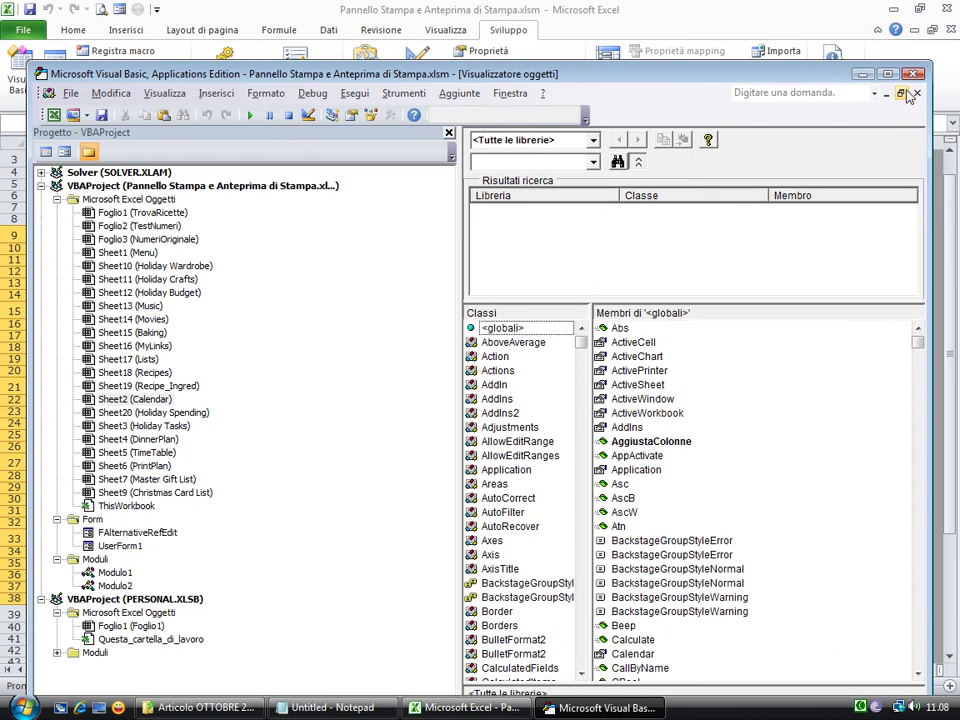
key("ctrl+F4")
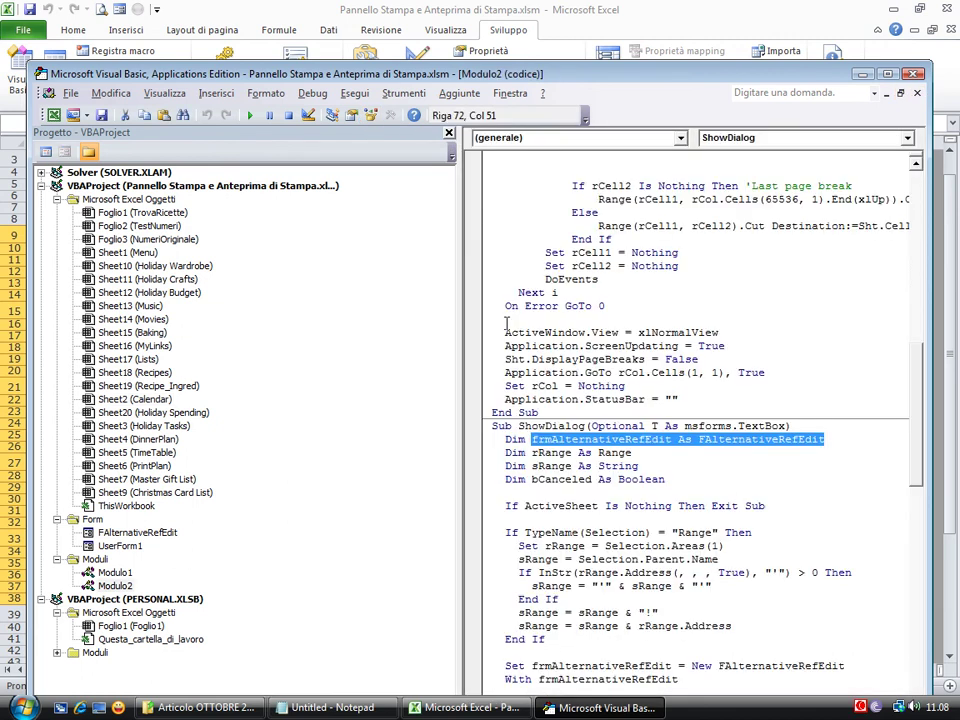
left_click(506, 319)
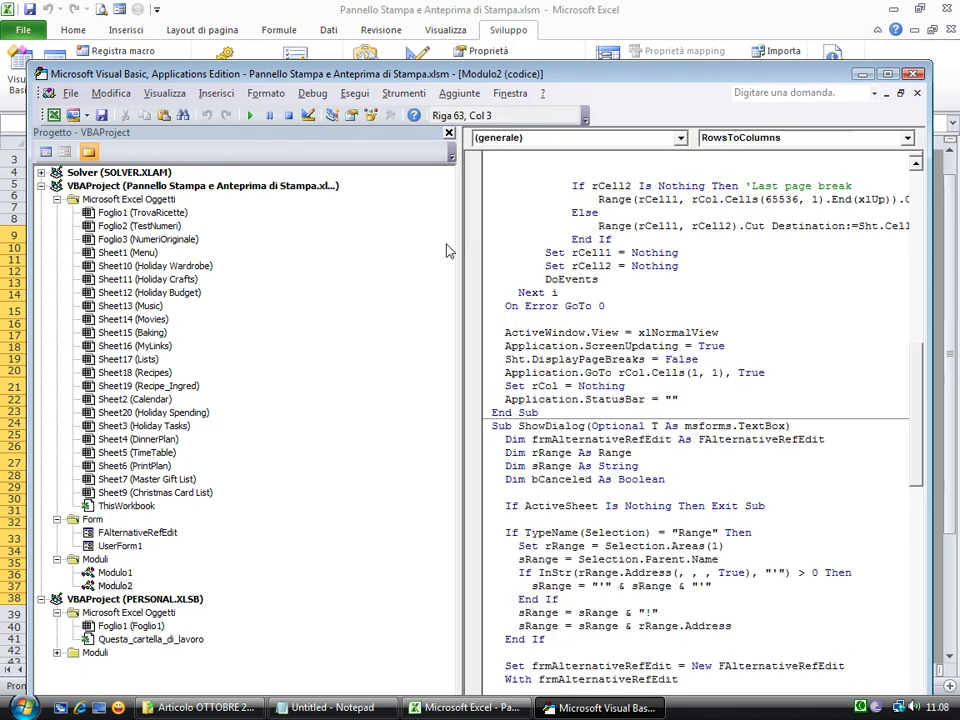
Close the editor, clear the C9:I38 selection and save the workbook
left_click(914, 75)
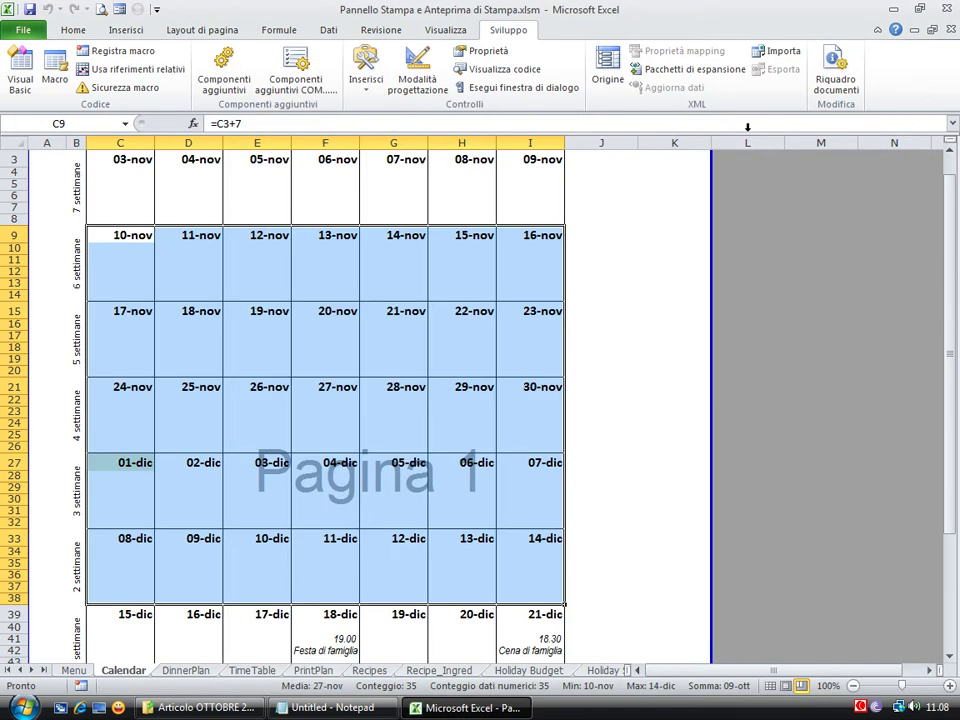
left_click(190, 498)
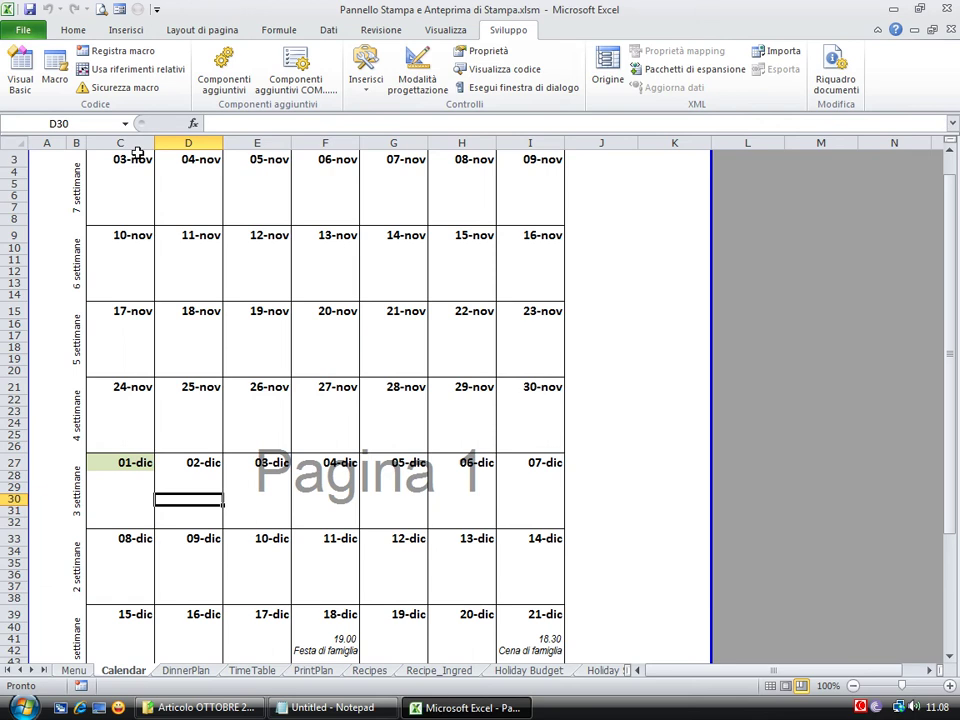
left_click(30, 9)
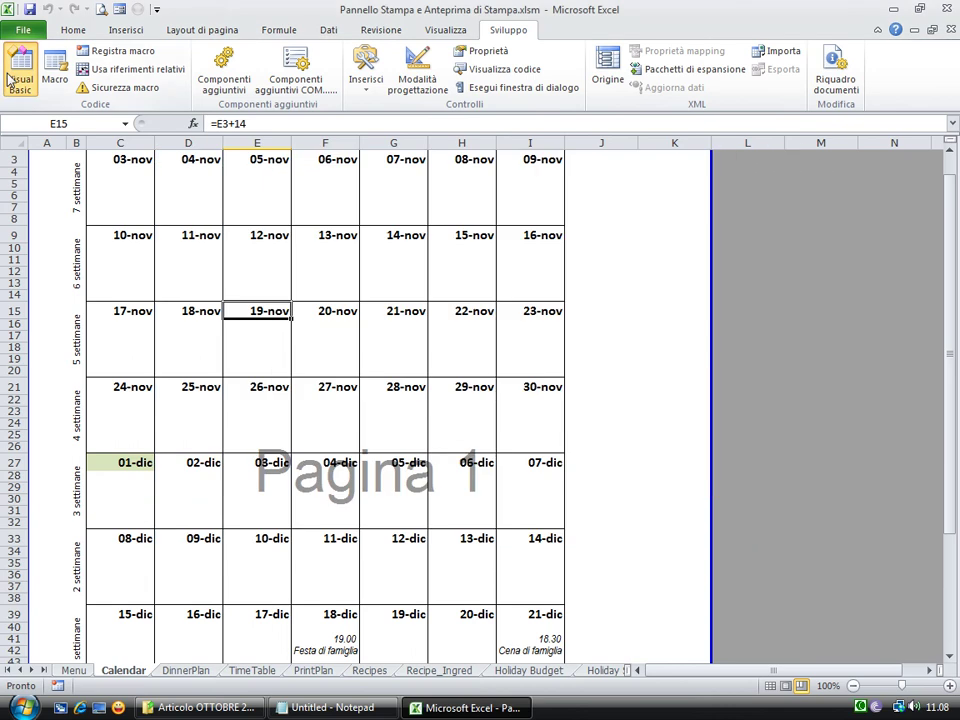
Open UserForm1 in design view and position the control Toolbox beside it
left_click(10, 78)
double_click(125, 546)
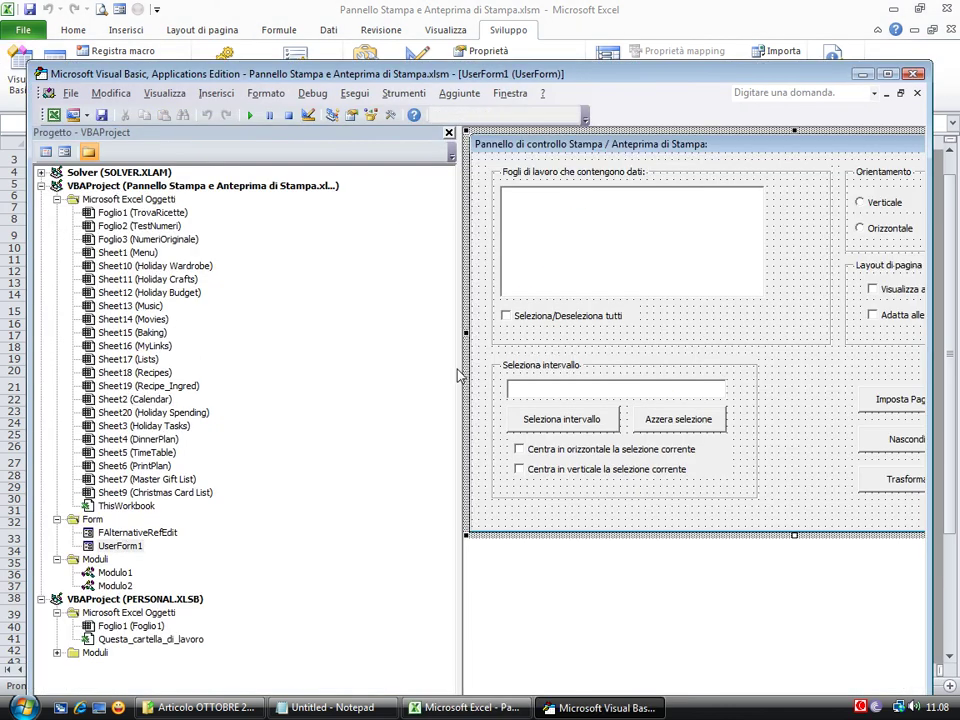
double_click(786, 345)
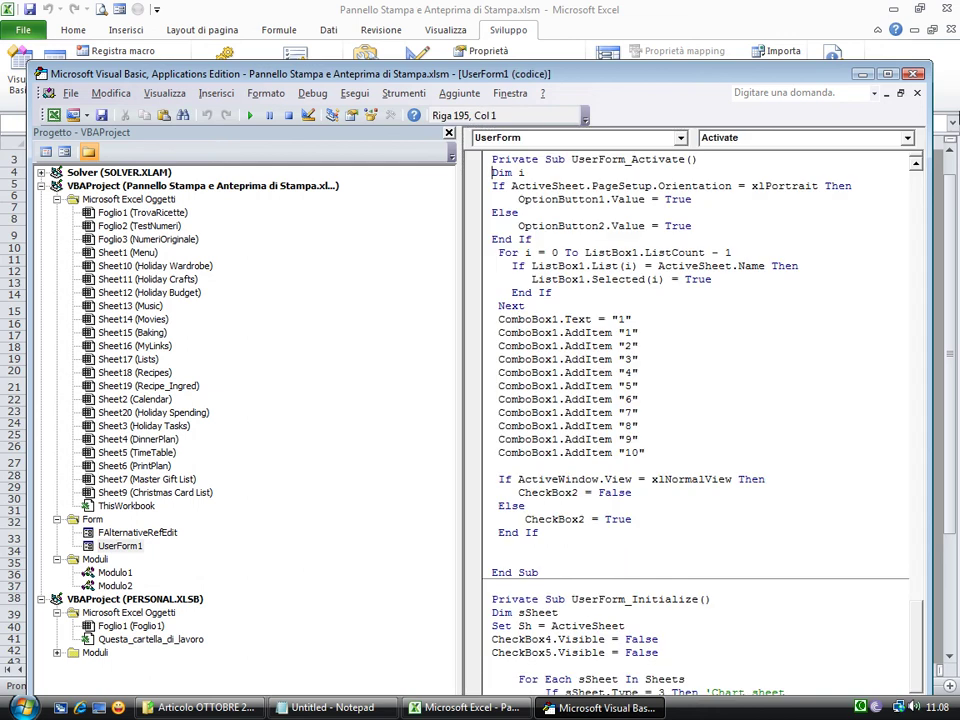
left_click(917, 92)
left_click(390, 114)
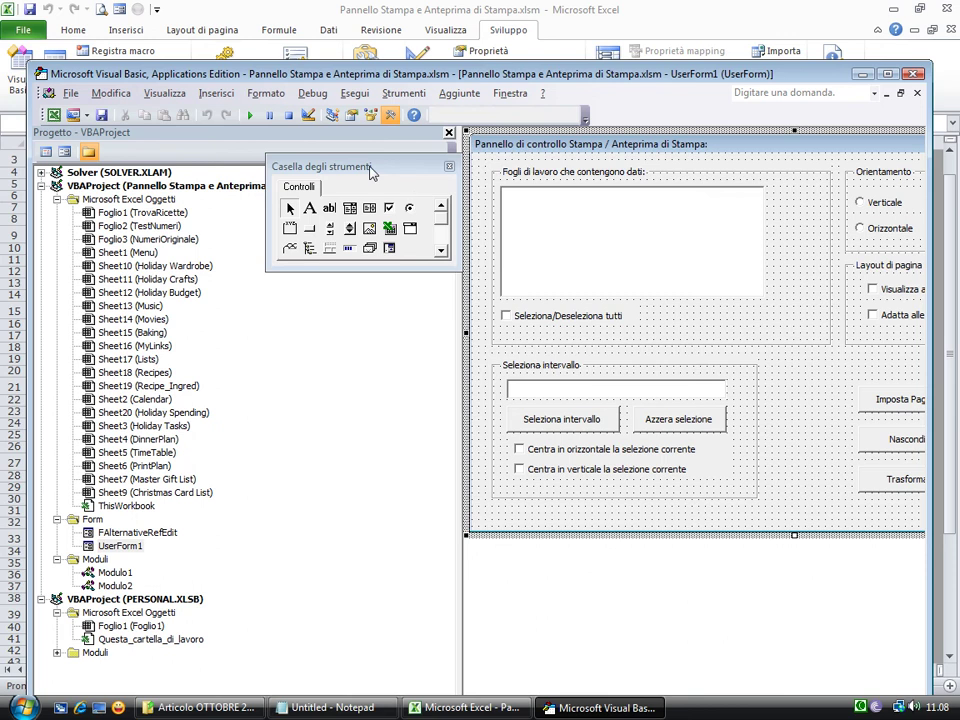
left_click_drag(370, 173, 354, 191)
left_click_drag(461, 339, 200, 339)
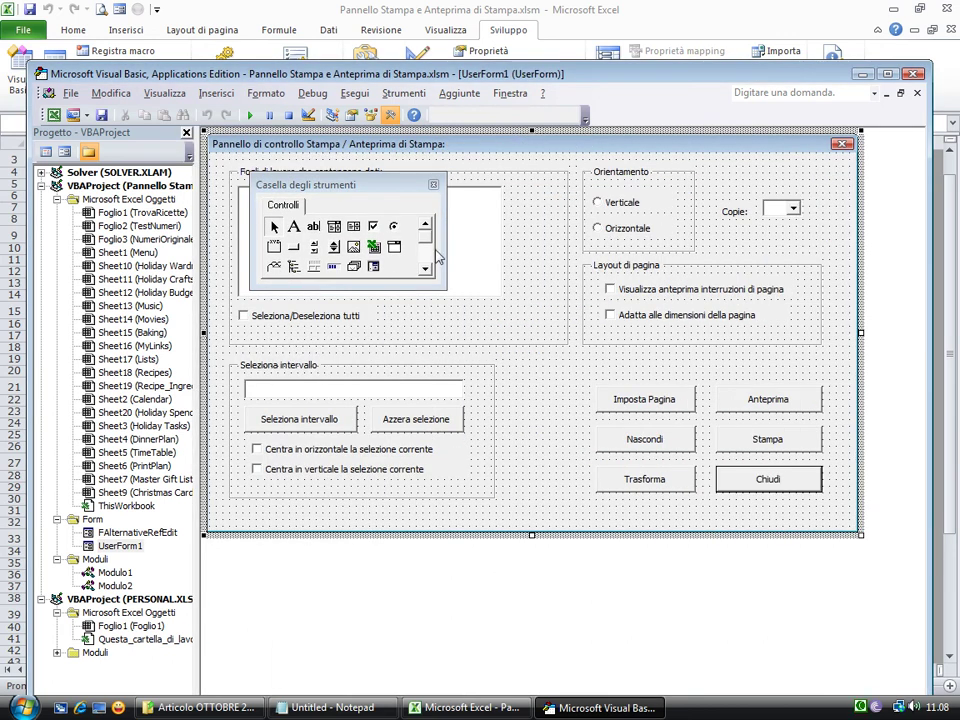
left_click_drag(381, 186, 356, 185)
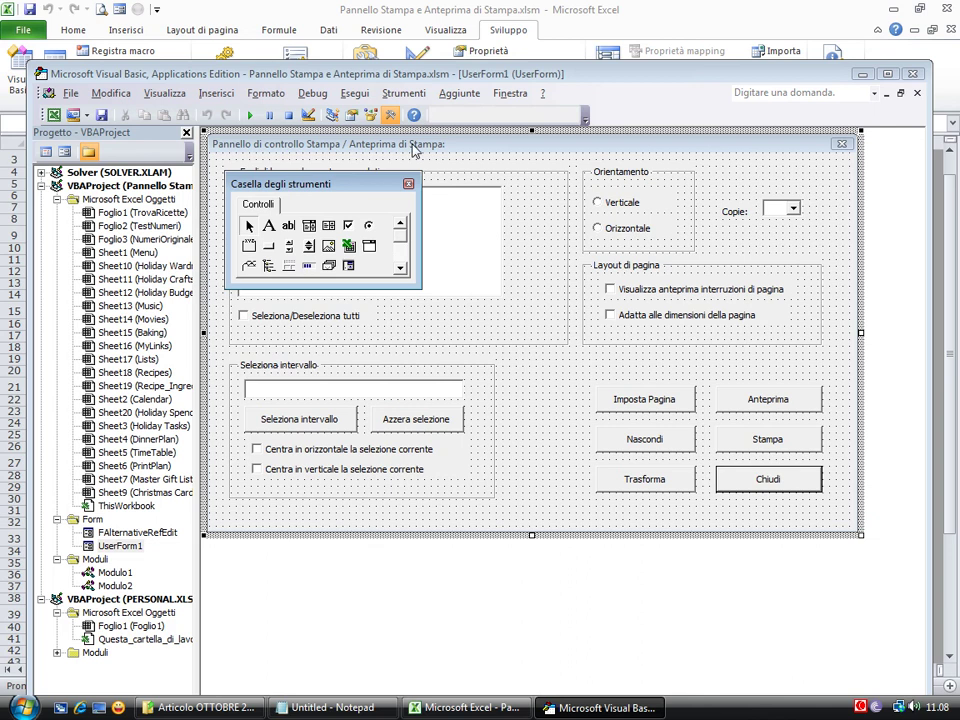
Add the RefEdit.Ctrl control to the Toolbox via Additional Controls
left_click(404, 93)
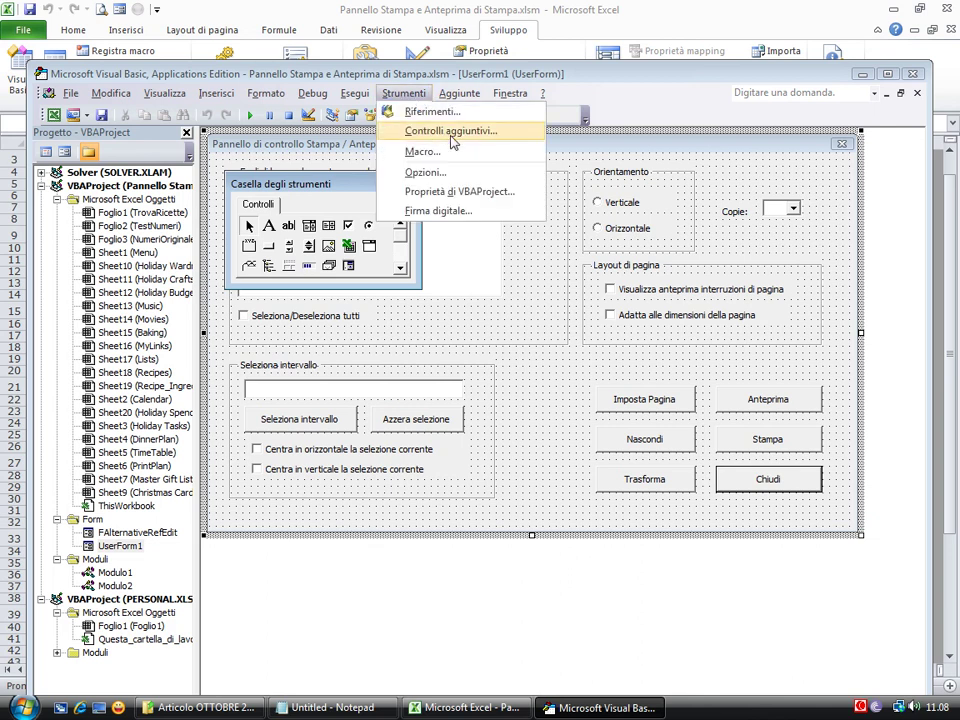
left_click(466, 140)
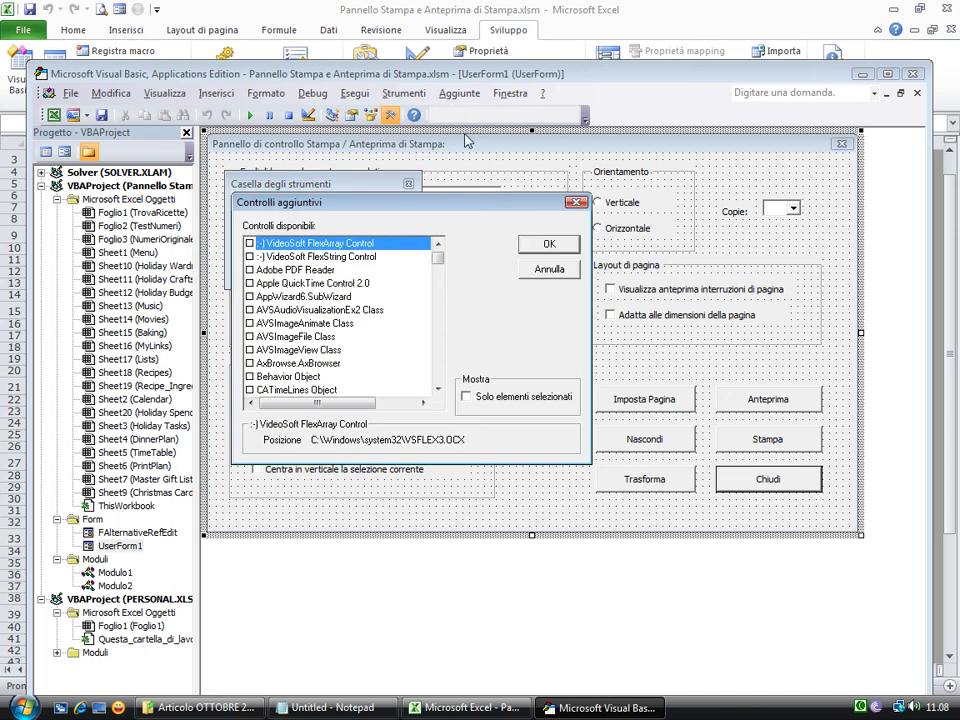
mouse_move(435, 262)
left_mouse_down()
mouse_move(441, 358)
mouse_move(440, 350)
left_mouse_up()
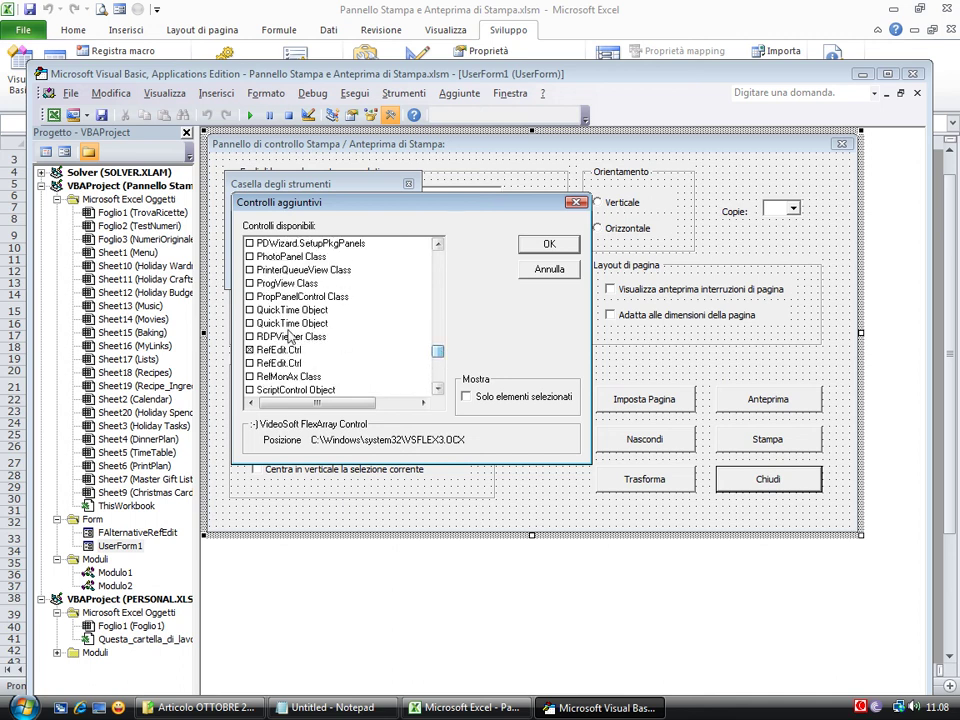
left_click(287, 352)
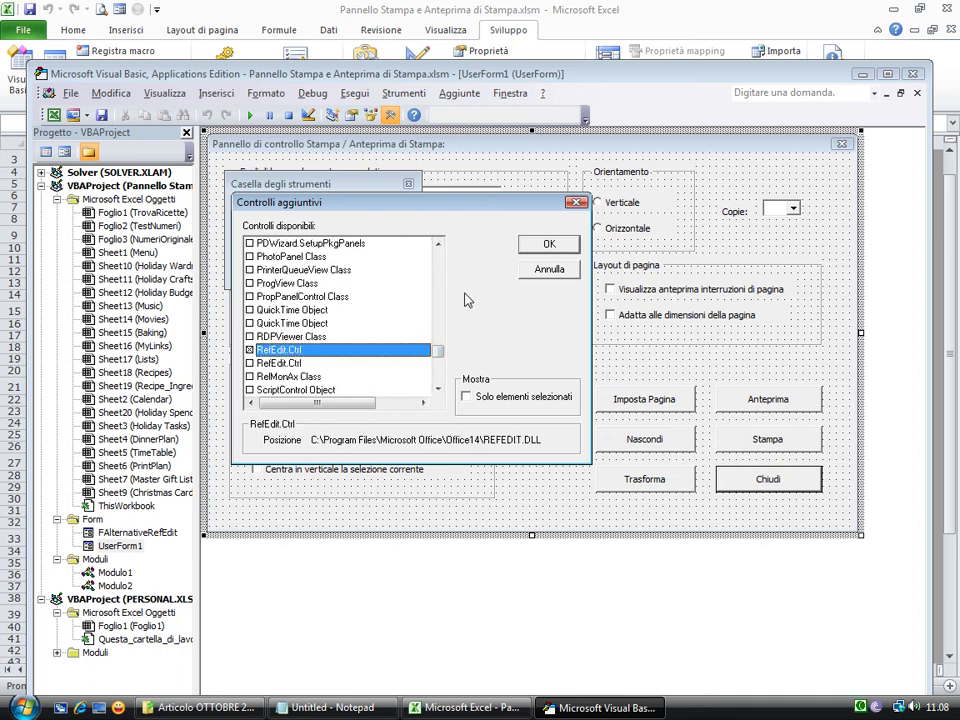
left_click(549, 244)
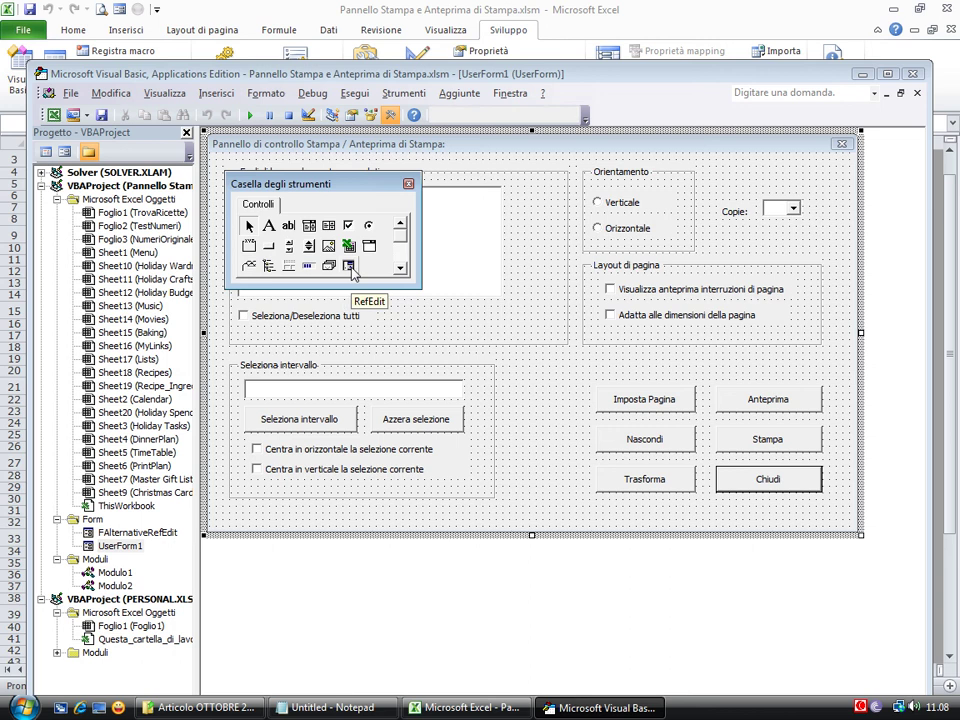
Try placing a RefEdit box on UserForm1 and dismiss the 'Element not found' error
left_click_drag(350, 272, 545, 405)
left_click(545, 405)
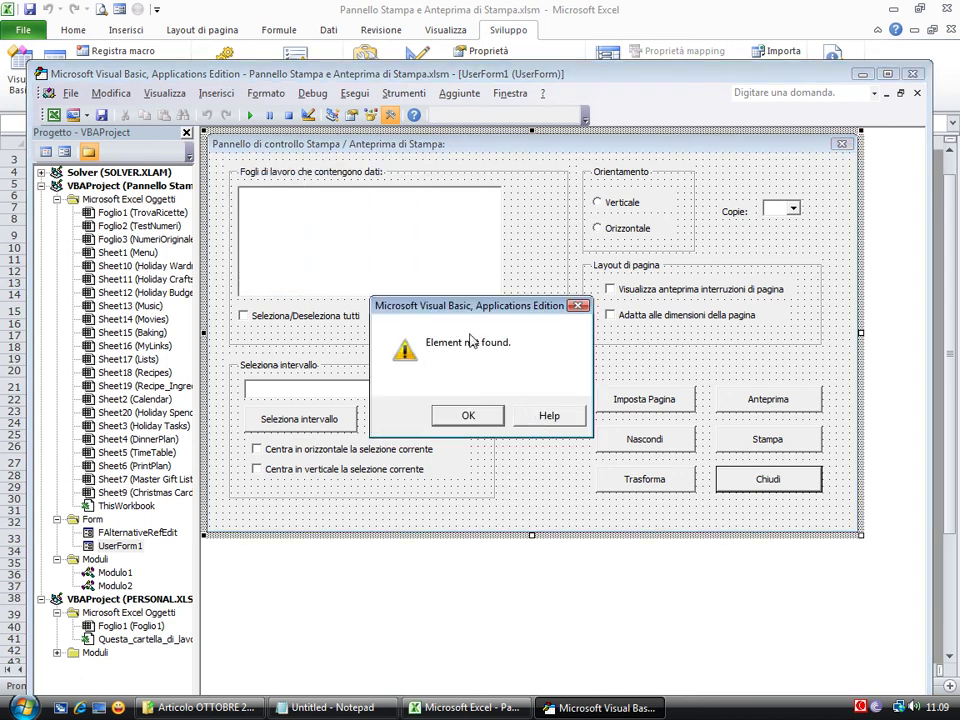
left_click(486, 419)
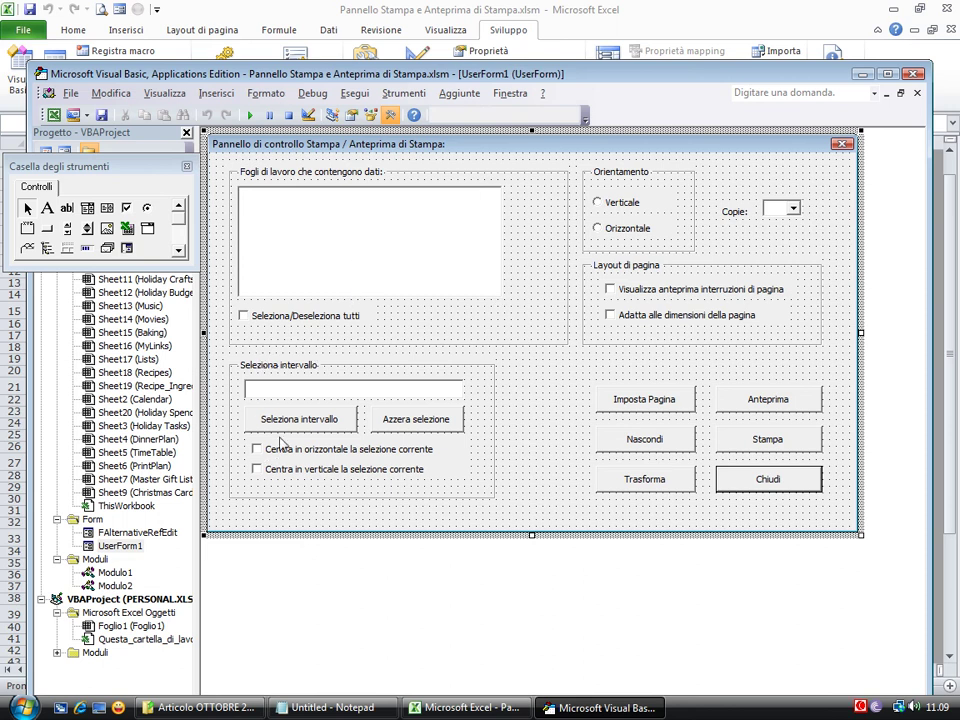
View the FAlternativeRefEdit form, then close the VBA editor back to the Calendar sheet
double_click(137, 532)
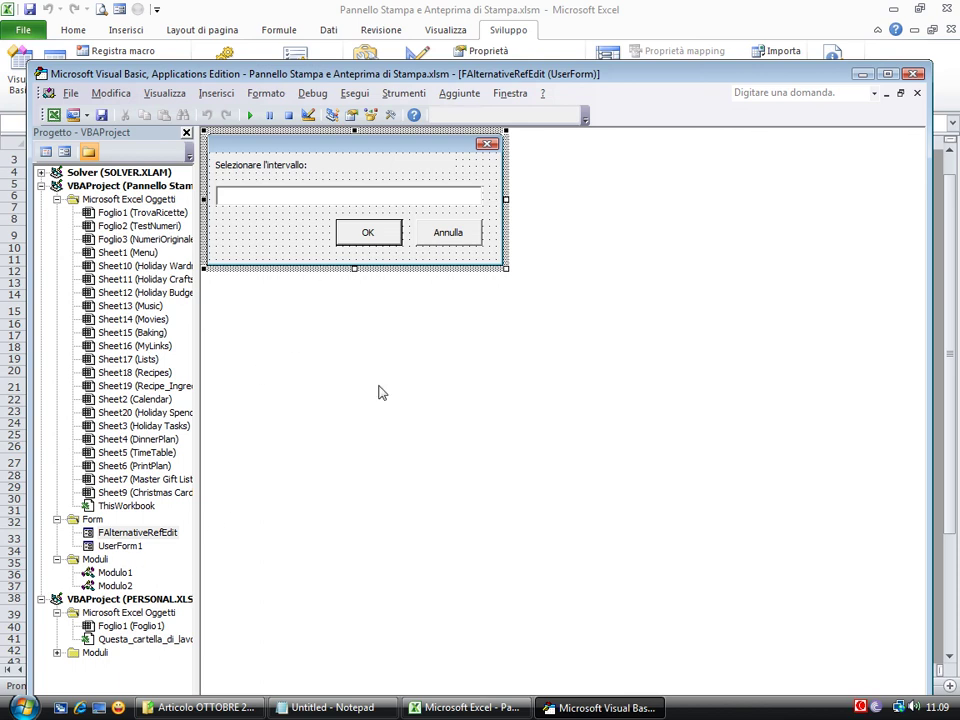
left_click(913, 74)
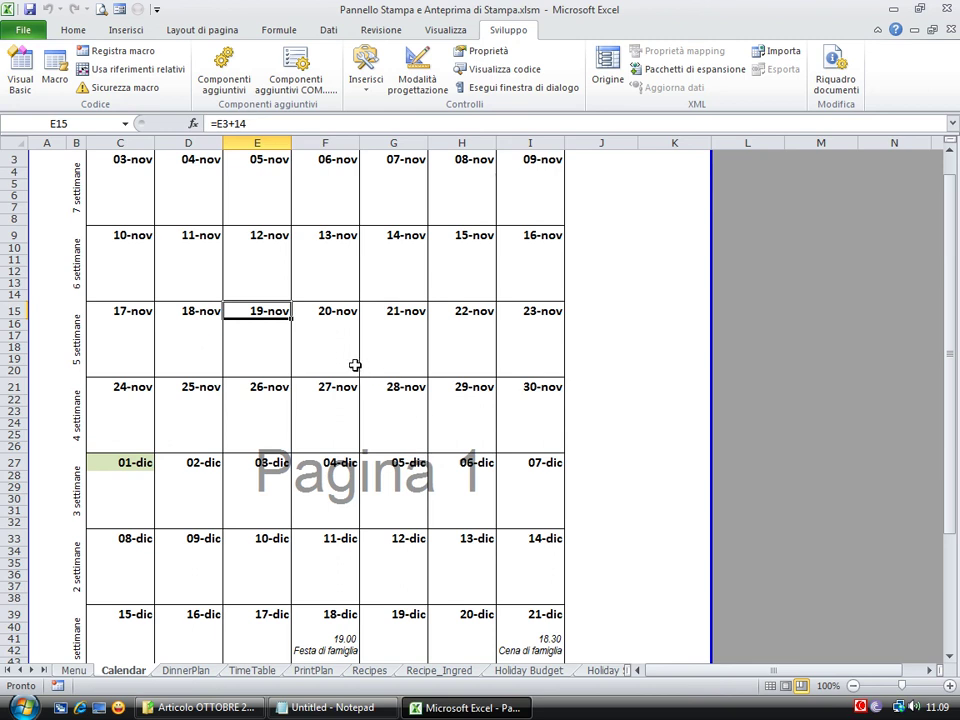
From the Menu sheet's Stampe panel, tick DinnerPlan and begin picking its print range on the sheet
left_click(74, 670)
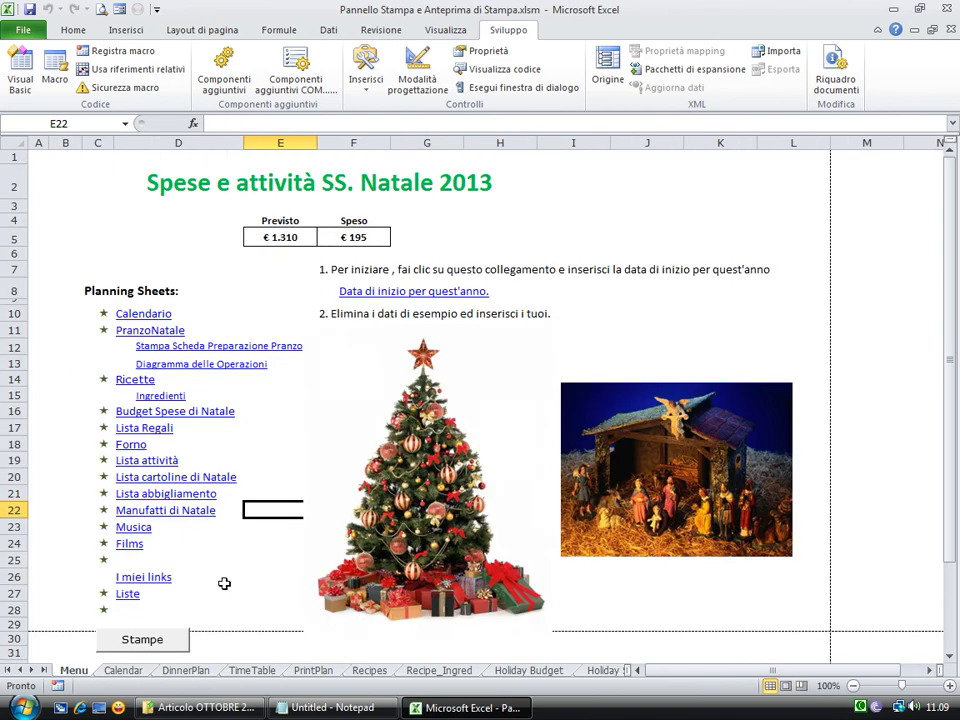
left_click(168, 636)
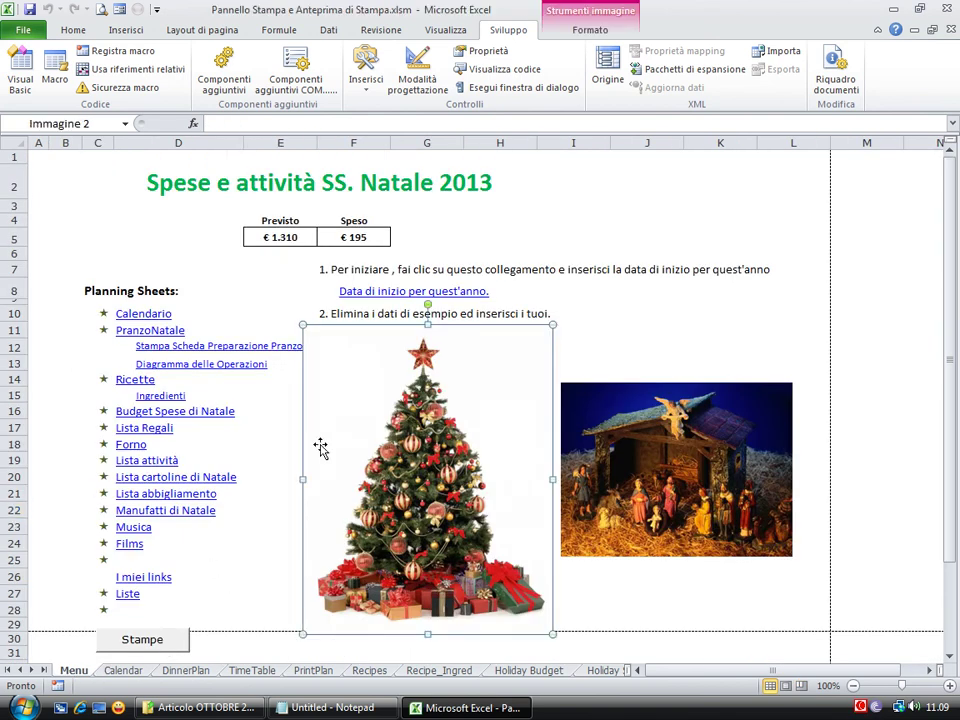
left_click(249, 236)
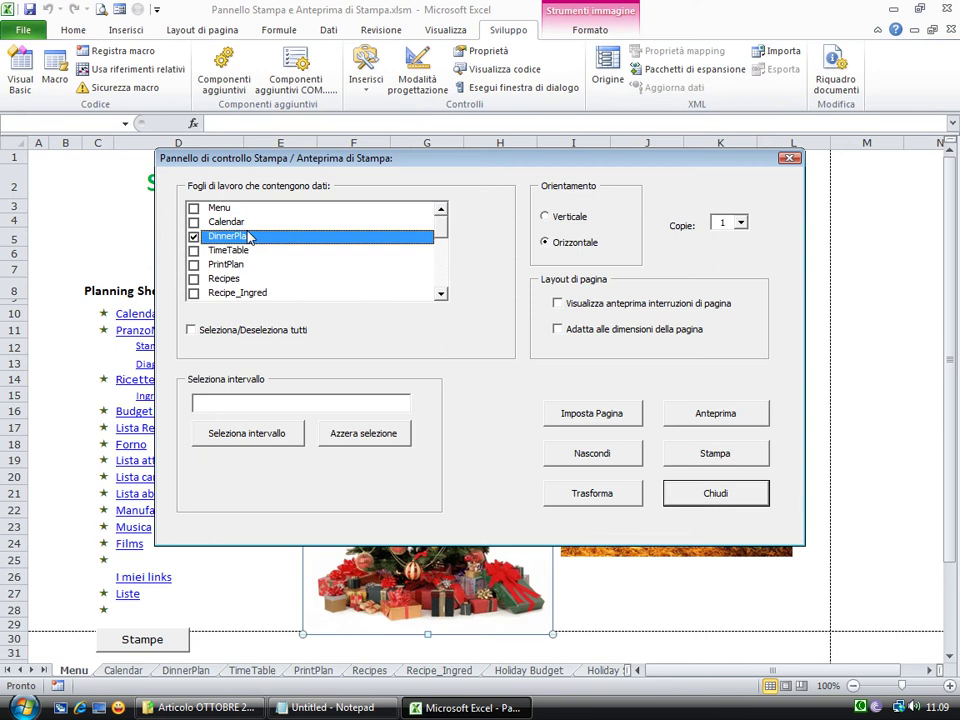
left_click_drag(372, 166, 500, 330)
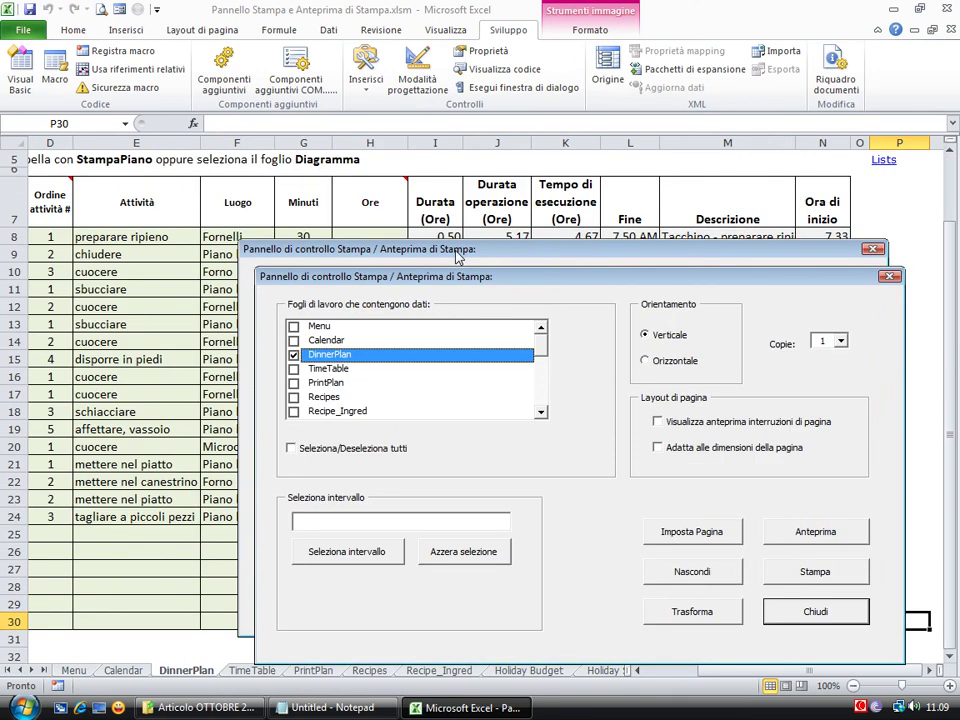
left_click(385, 598)
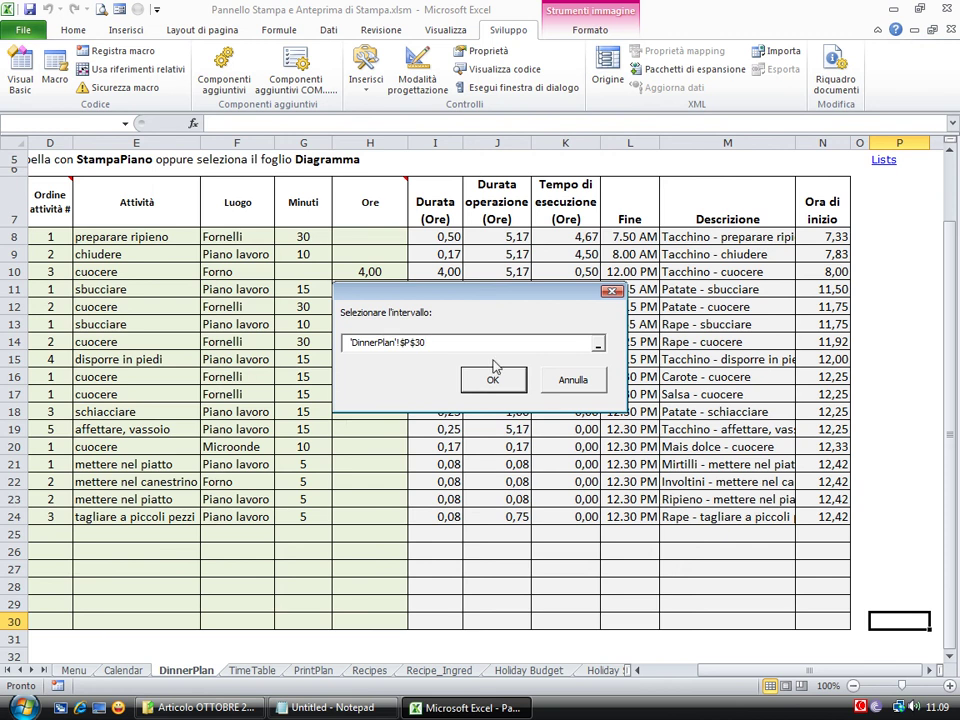
left_click(600, 347)
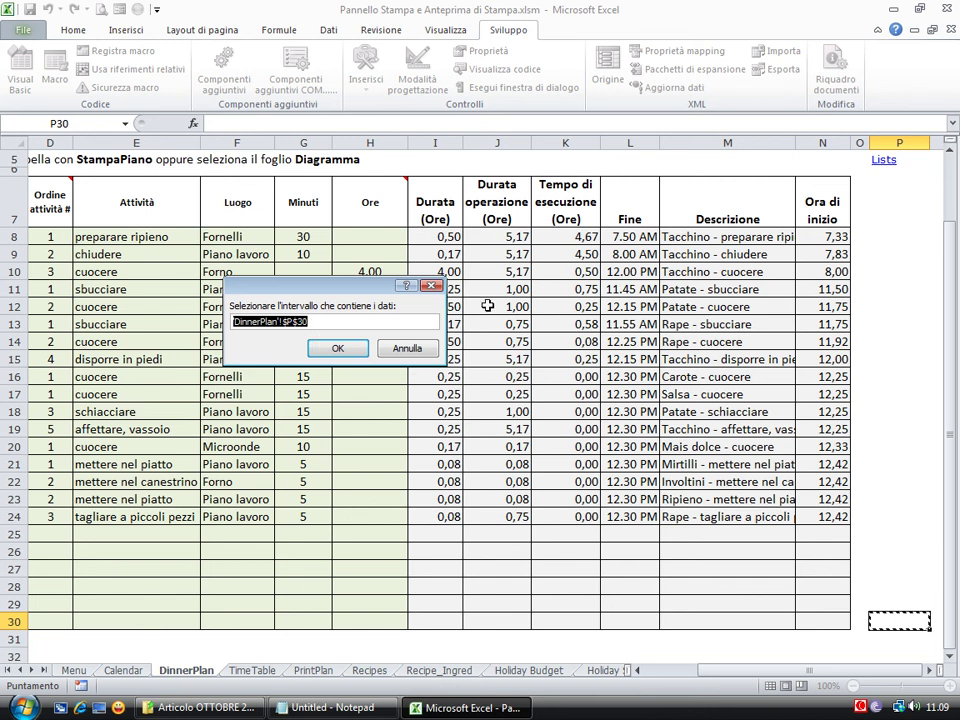
Browse the sheet tabs, then select DinnerPlan E10:L21 as the print range and confirm
left_click(252, 668)
left_click(418, 672)
left_click(529, 672)
left_click(450, 672)
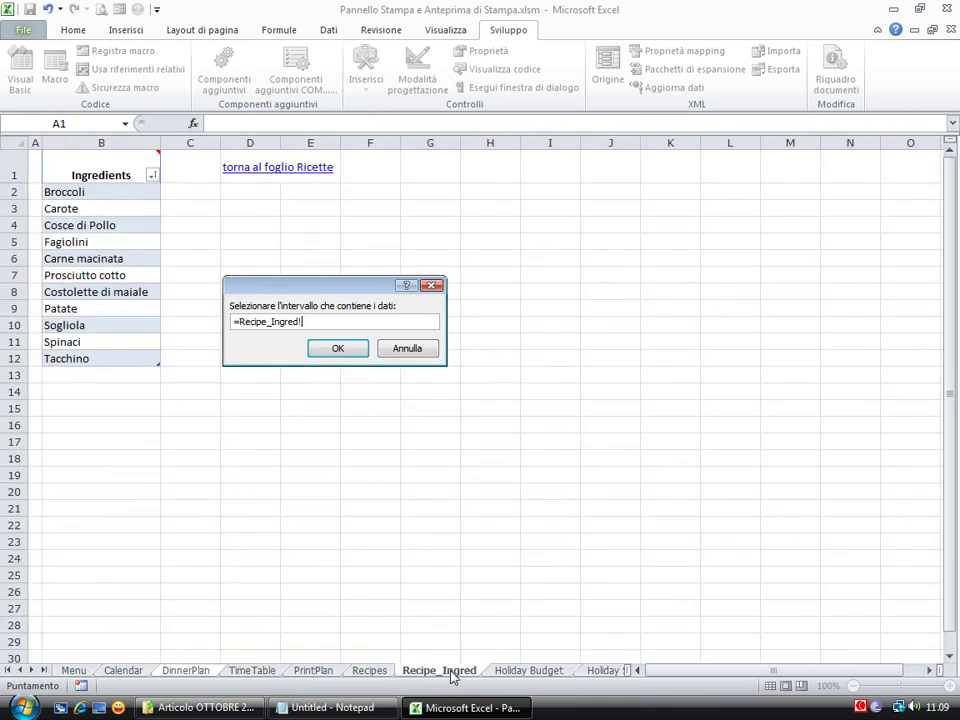
left_click(368, 672)
left_click(284, 672)
left_click(200, 672)
left_click(125, 672)
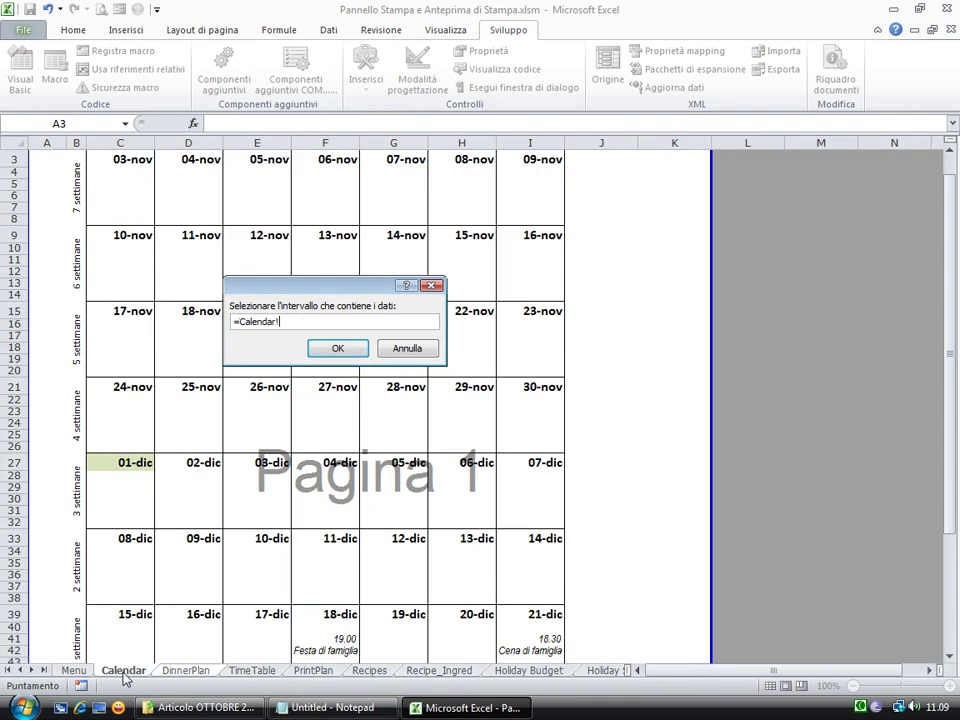
left_click(178, 672)
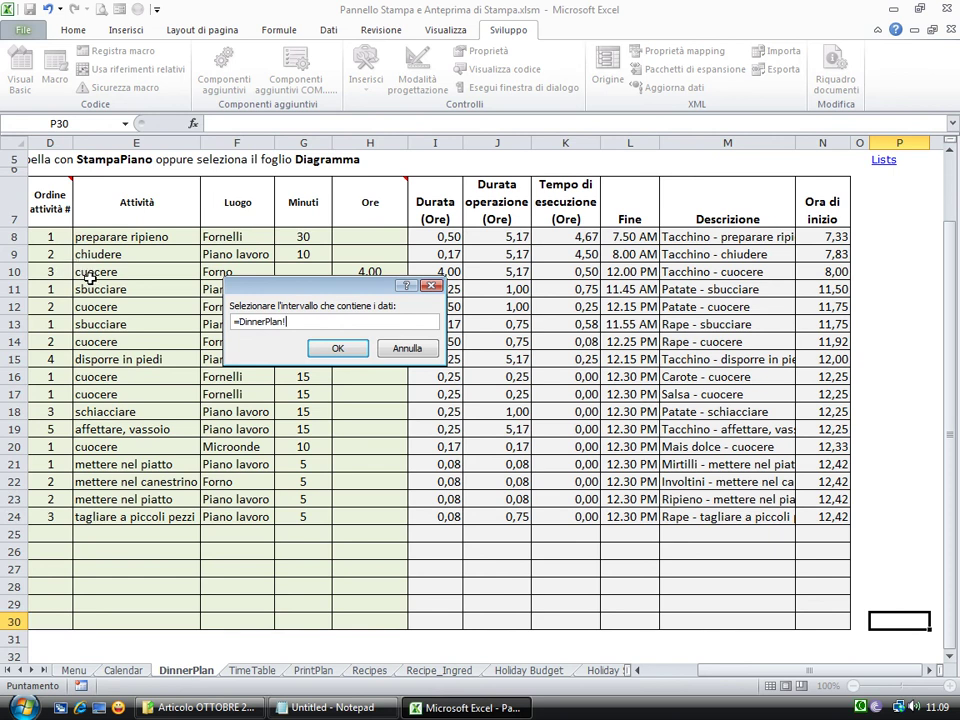
left_click_drag(90, 279, 650, 462)
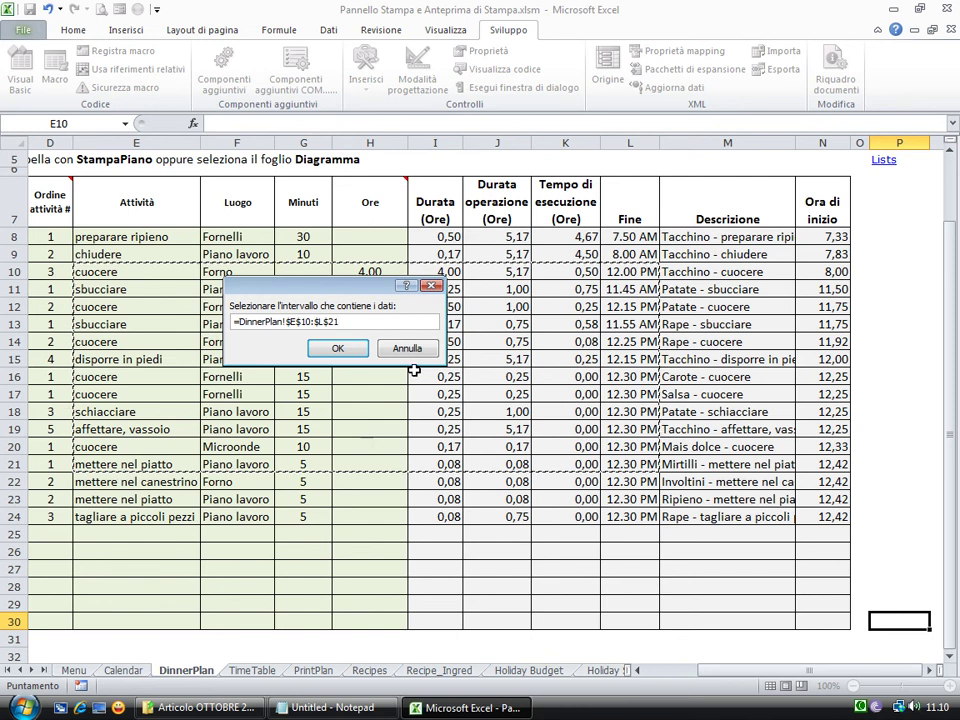
left_click(339, 350)
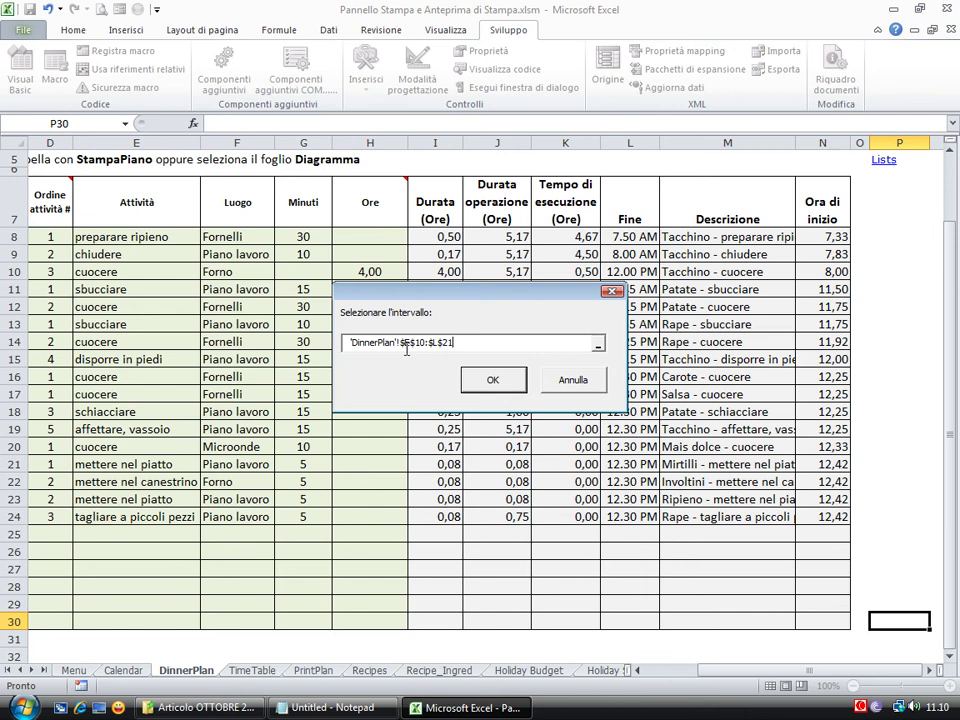
left_click(494, 381)
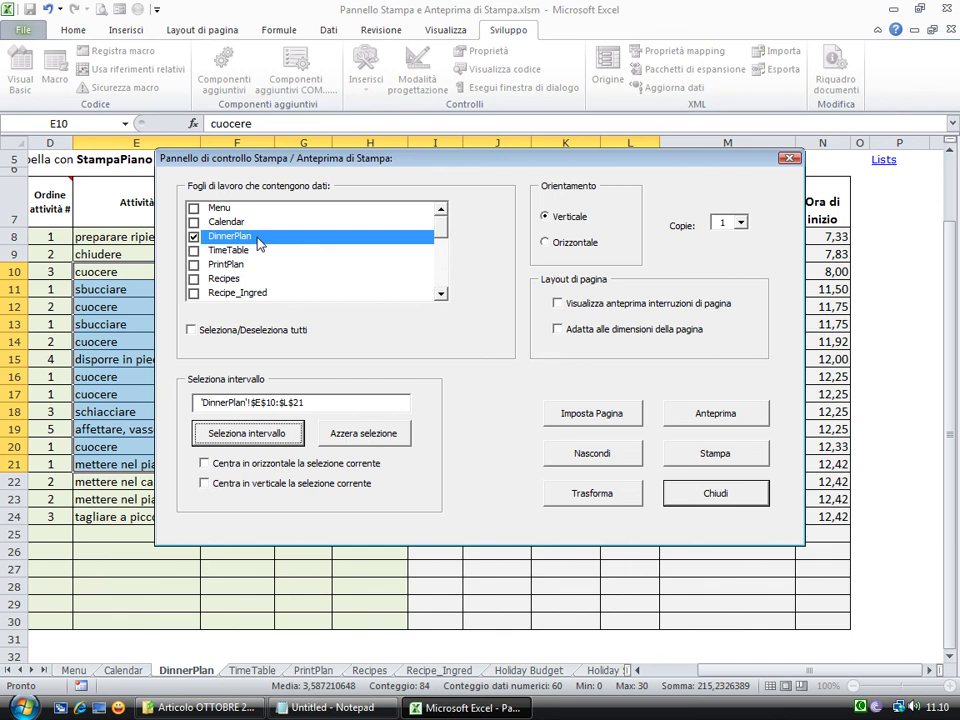
Set the print range to Recipe_Ingred cells B2:B12 and return to the panel
left_click(260, 434)
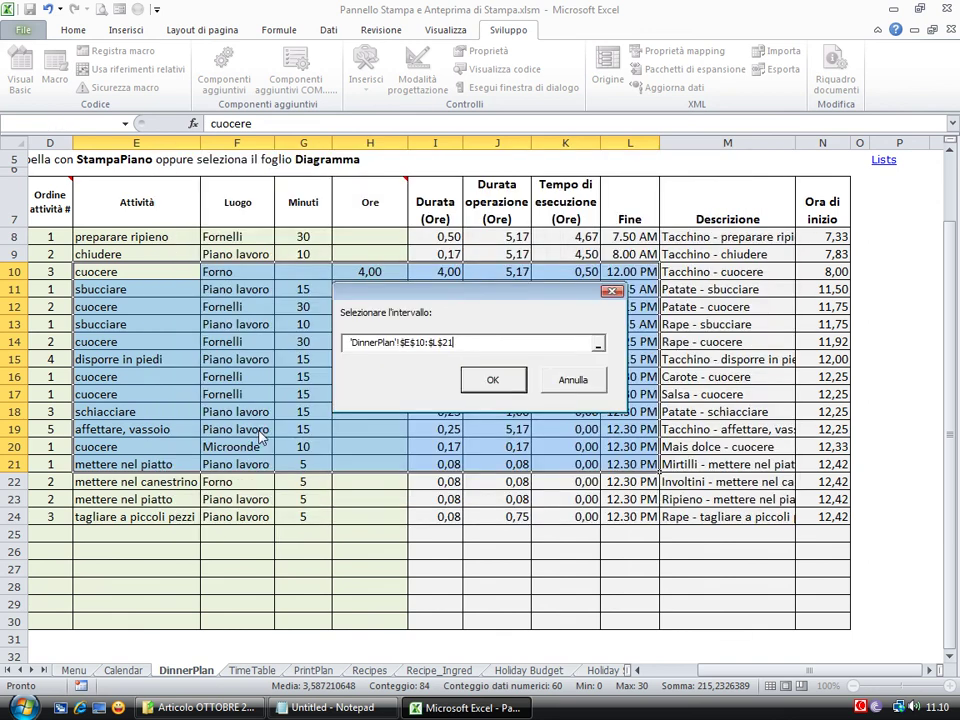
key("Return")
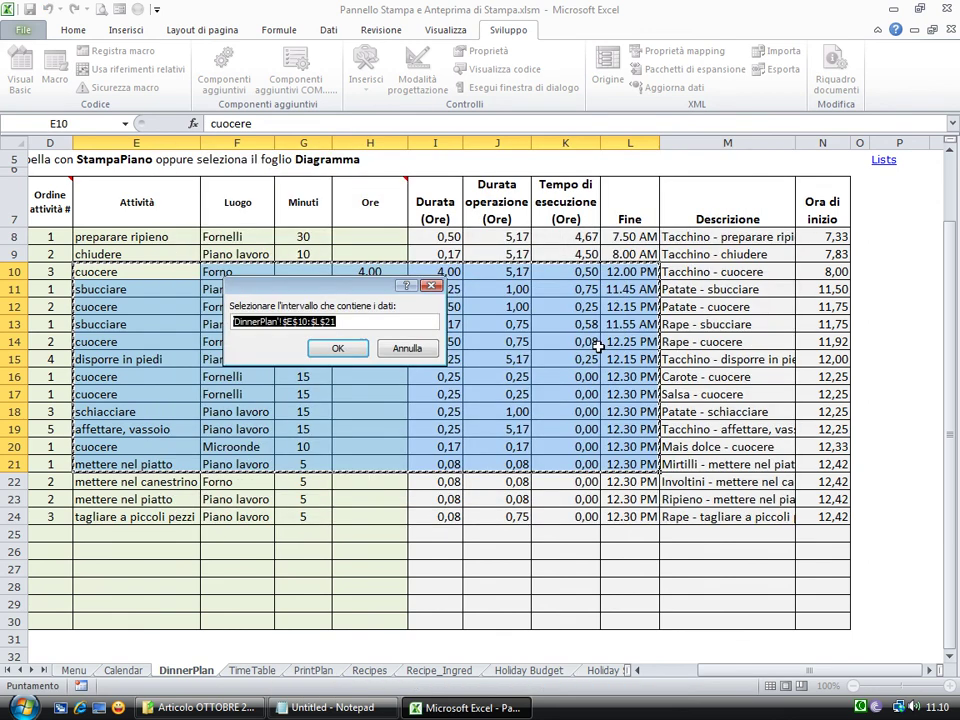
left_click(421, 673)
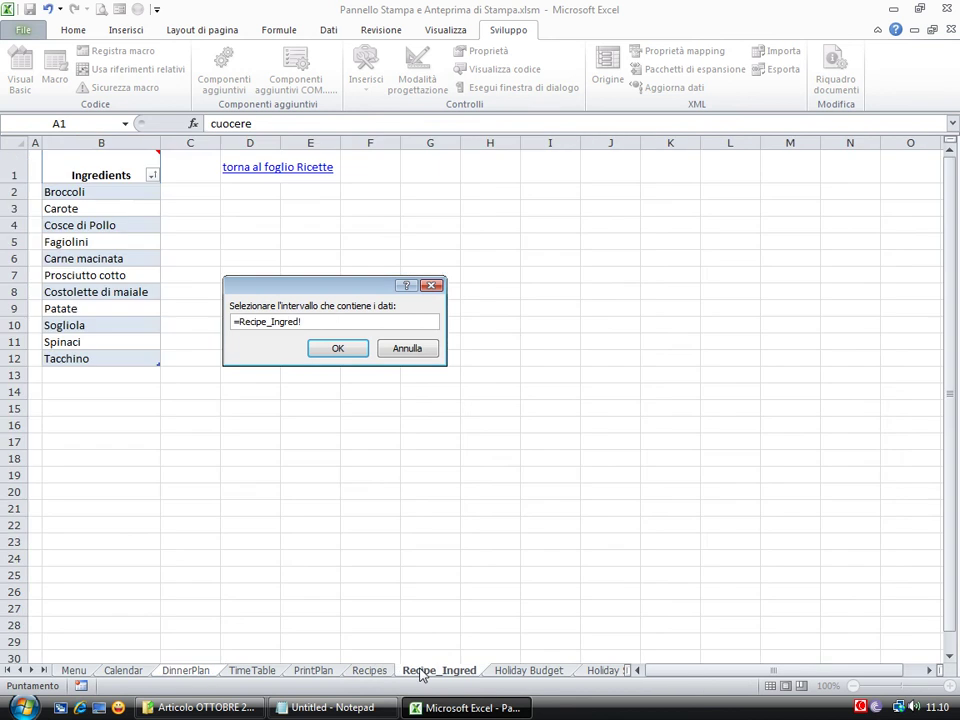
left_click_drag(103, 190, 80, 356)
left_click(337, 348)
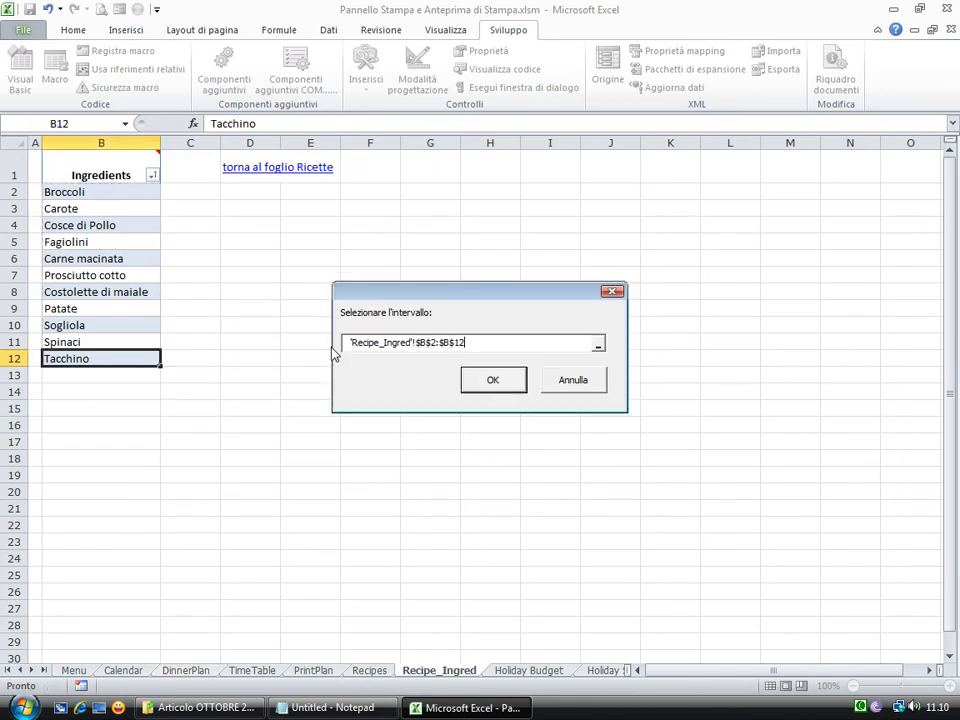
left_click(500, 390)
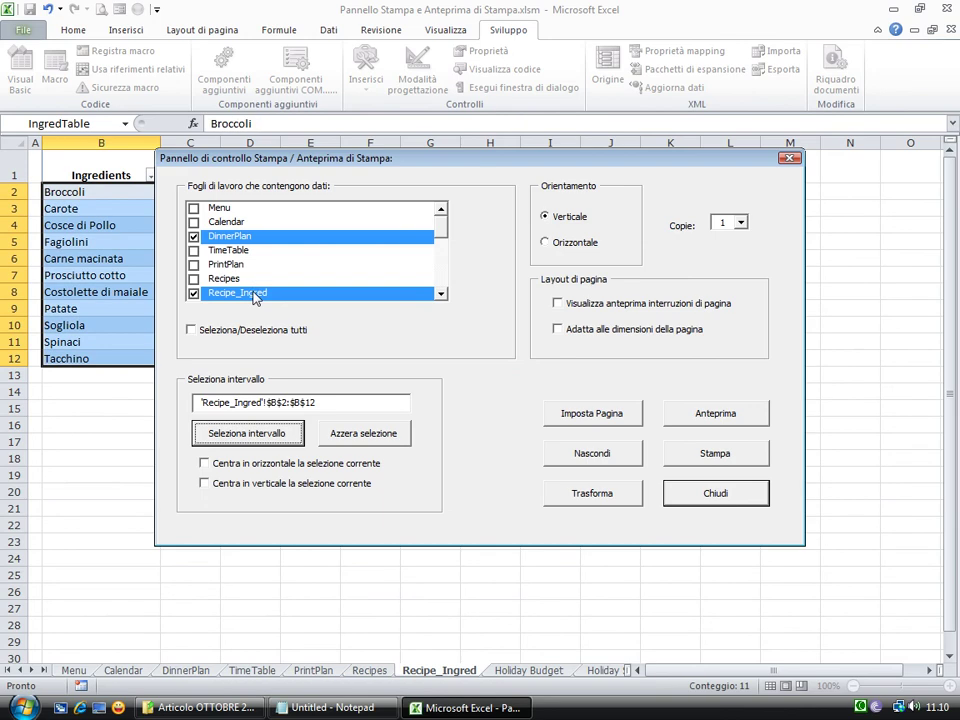
Toggle the DinnerPlan and Recipe_Ingred checks, then close the print panel
left_click(227, 238)
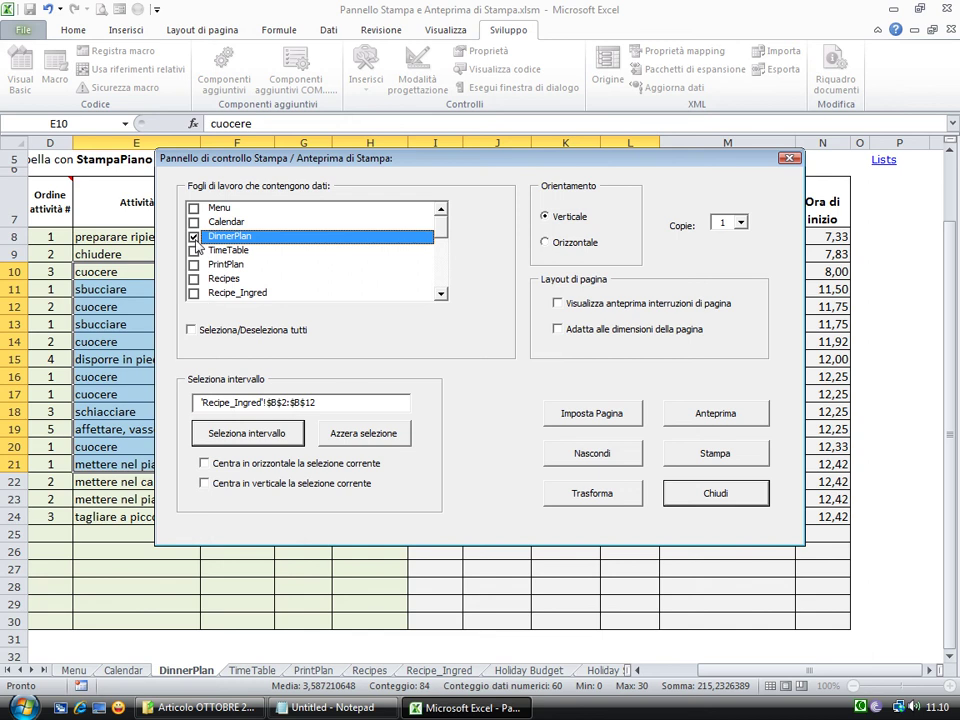
left_click(196, 294)
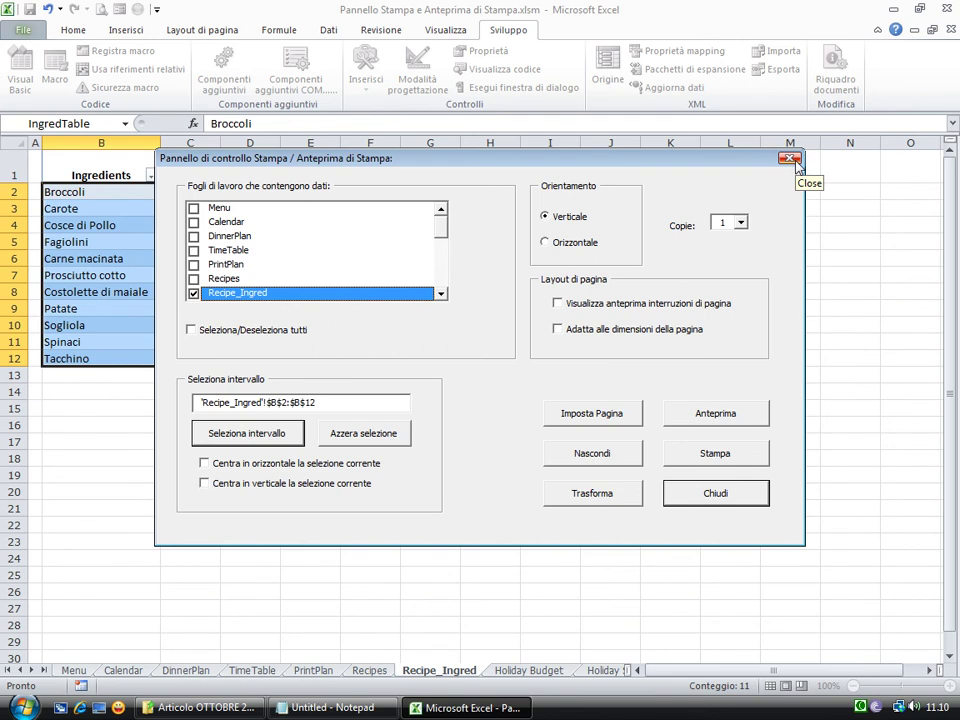
left_click(795, 162)
left_click(420, 238)
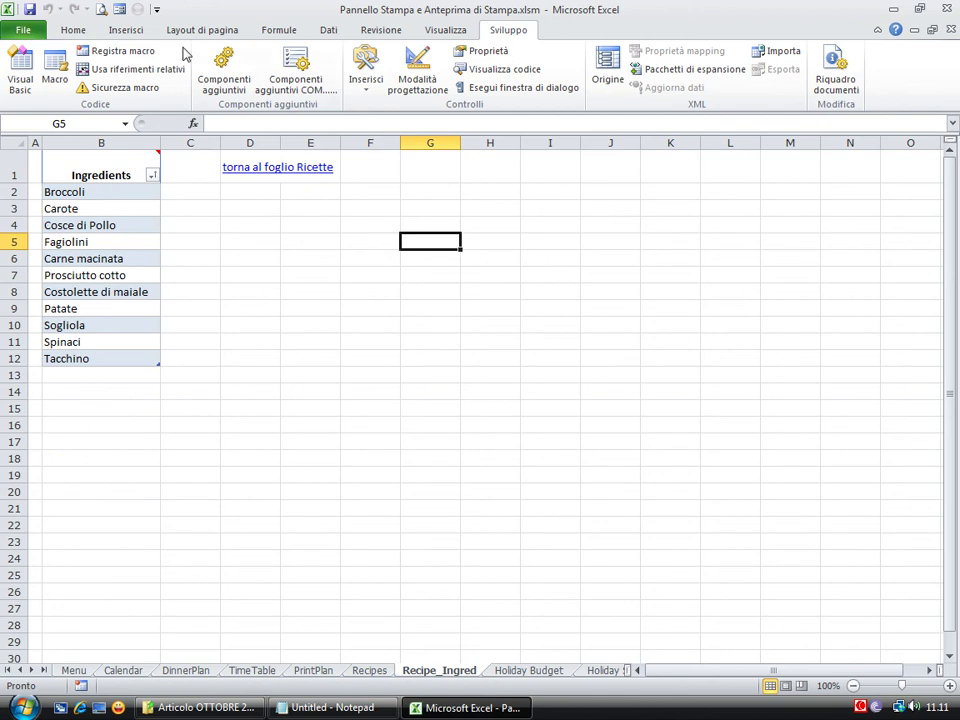
Start a CERCA.VERT function in G5 from Formule > Inserisci funzione
left_click(127, 31)
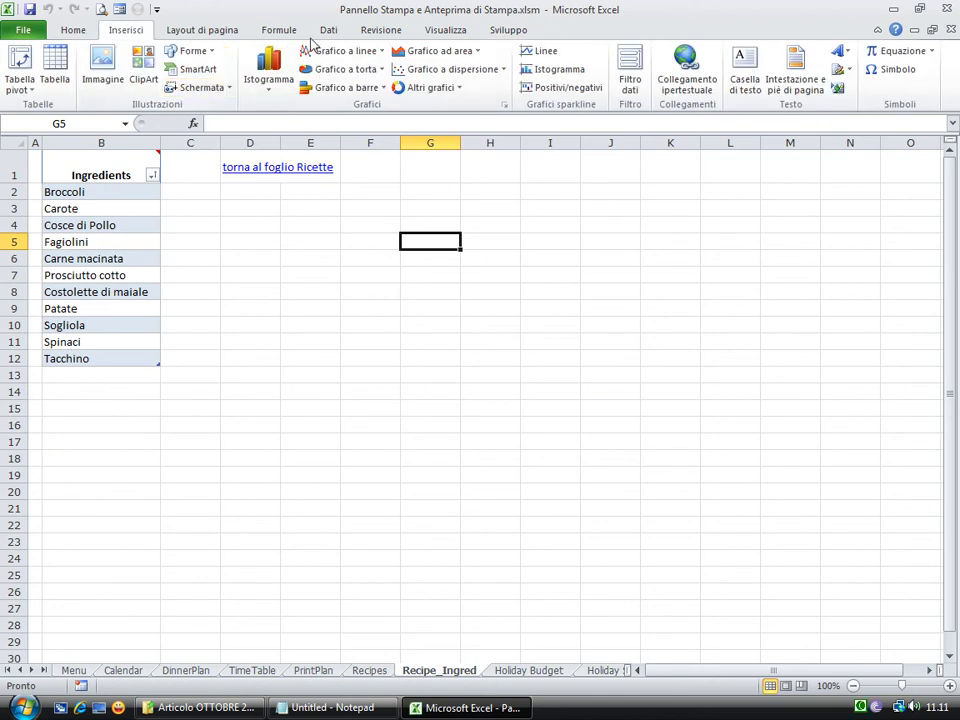
left_click(281, 32)
left_click(26, 78)
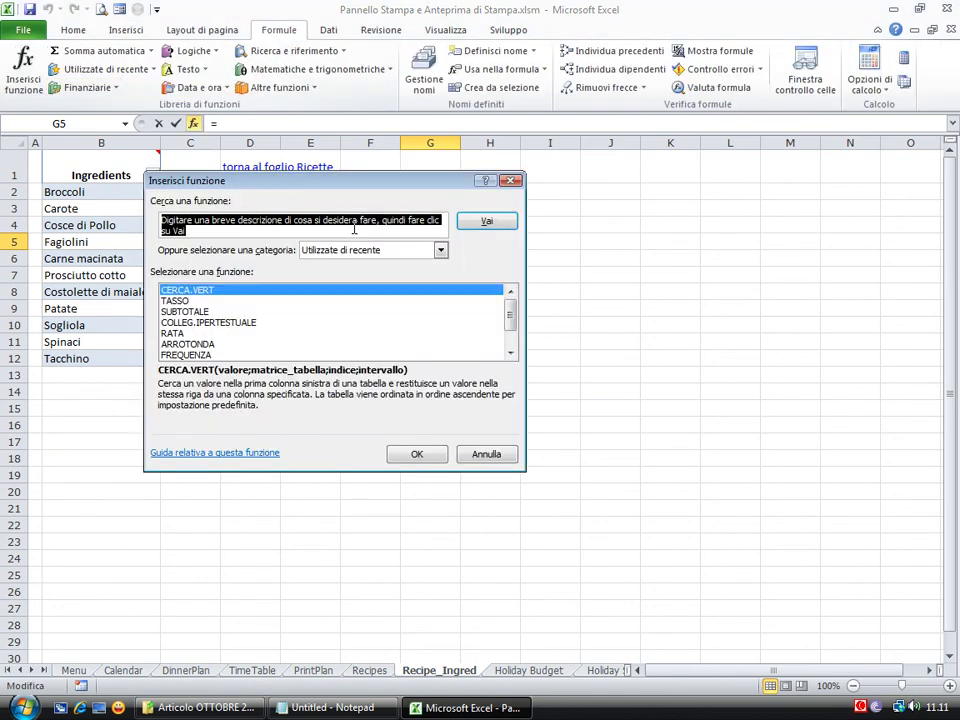
double_click(200, 290)
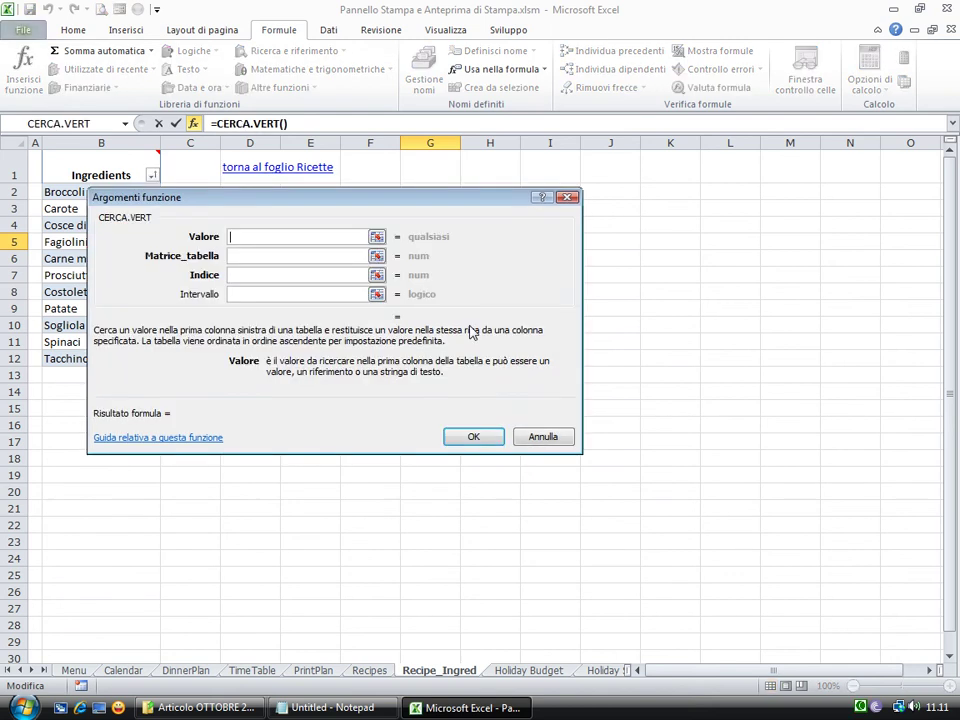
left_click(376, 238)
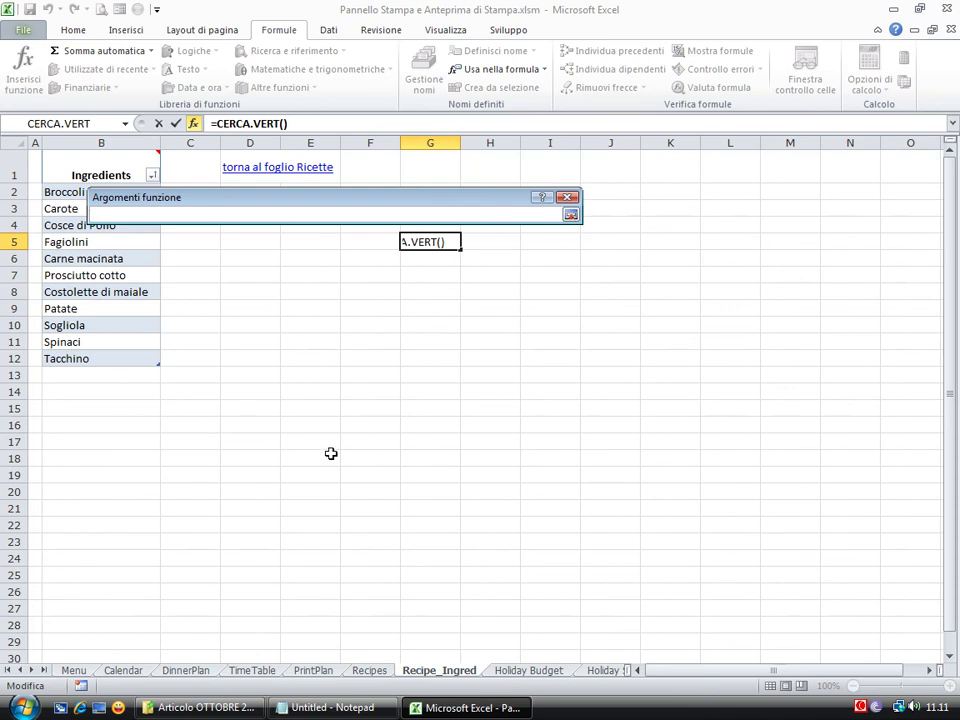
Pick G17:H17 as the lookup value, cancel the formula, and reopen the print panel
left_click_drag(425, 442, 460, 444)
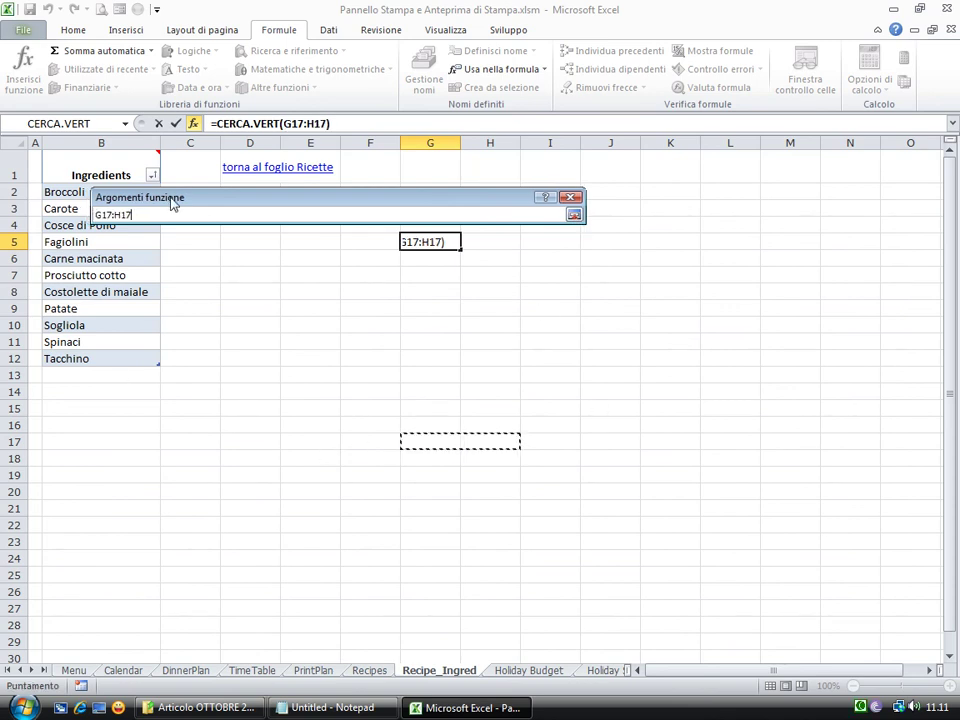
left_click_drag(171, 204, 229, 212)
key("Return")
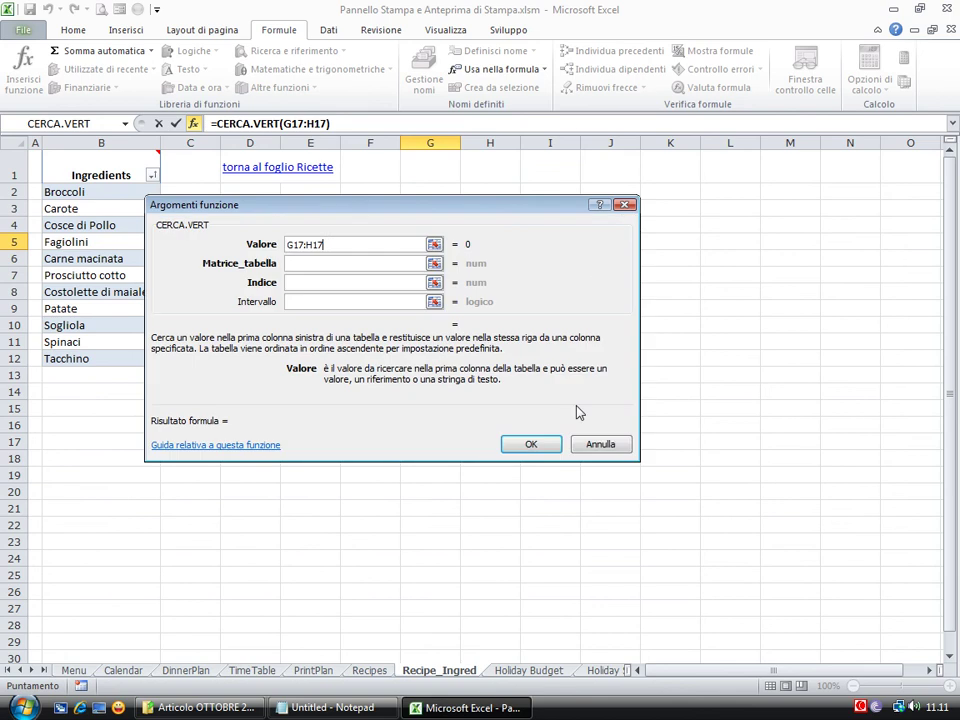
left_click(586, 441)
left_click(291, 454)
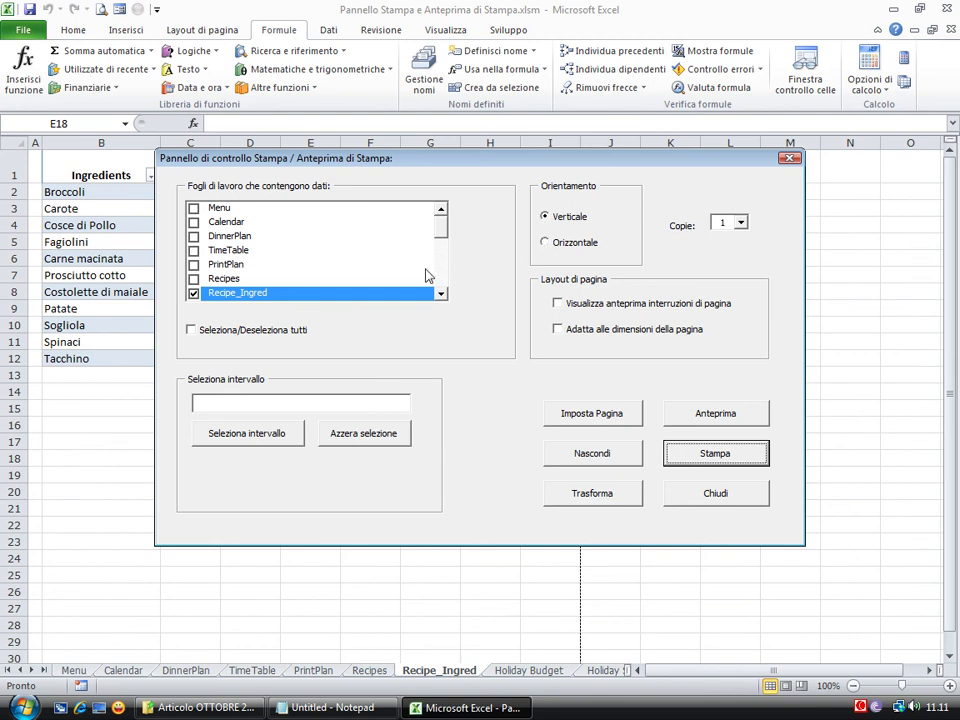
Set the Menu sheet to landscape with page-break preview on, then hide the print panel
left_click(218, 207)
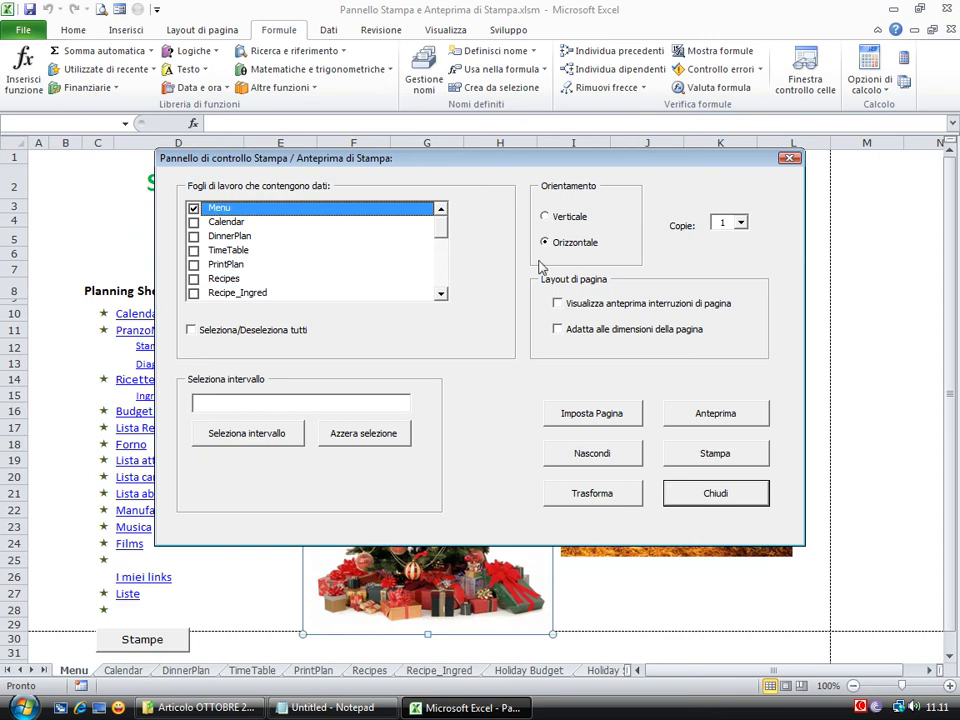
left_click(545, 217)
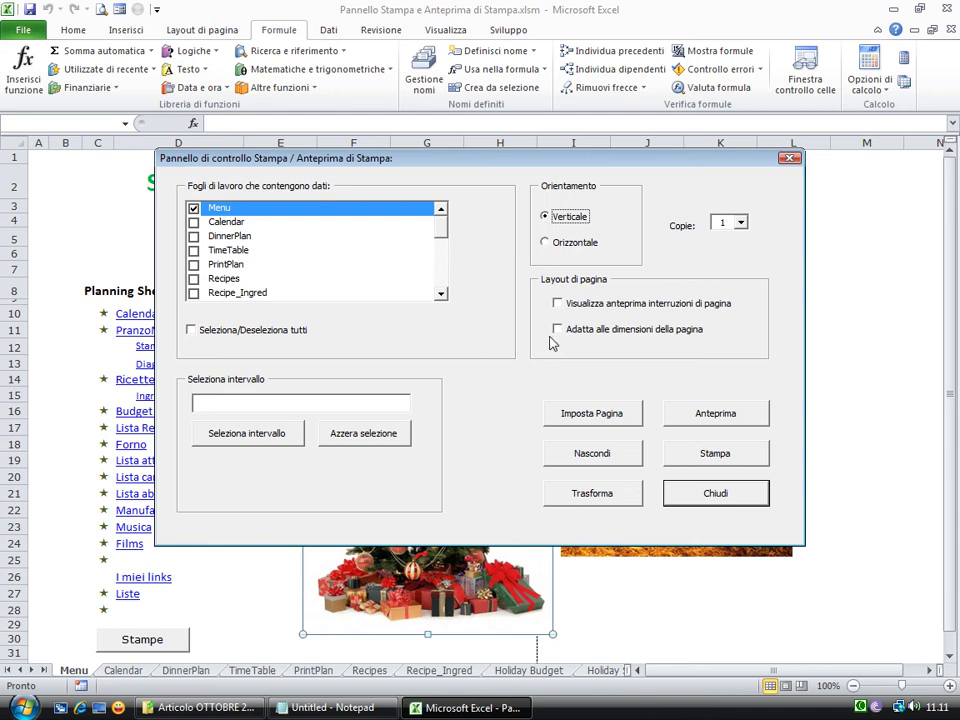
left_click(545, 243)
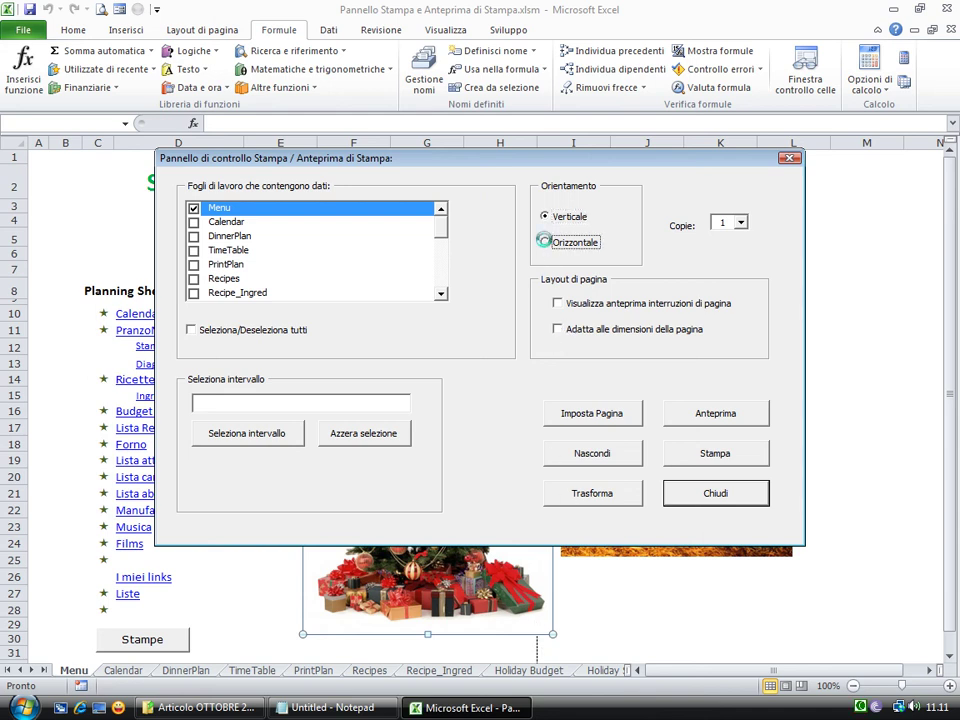
left_click(557, 305)
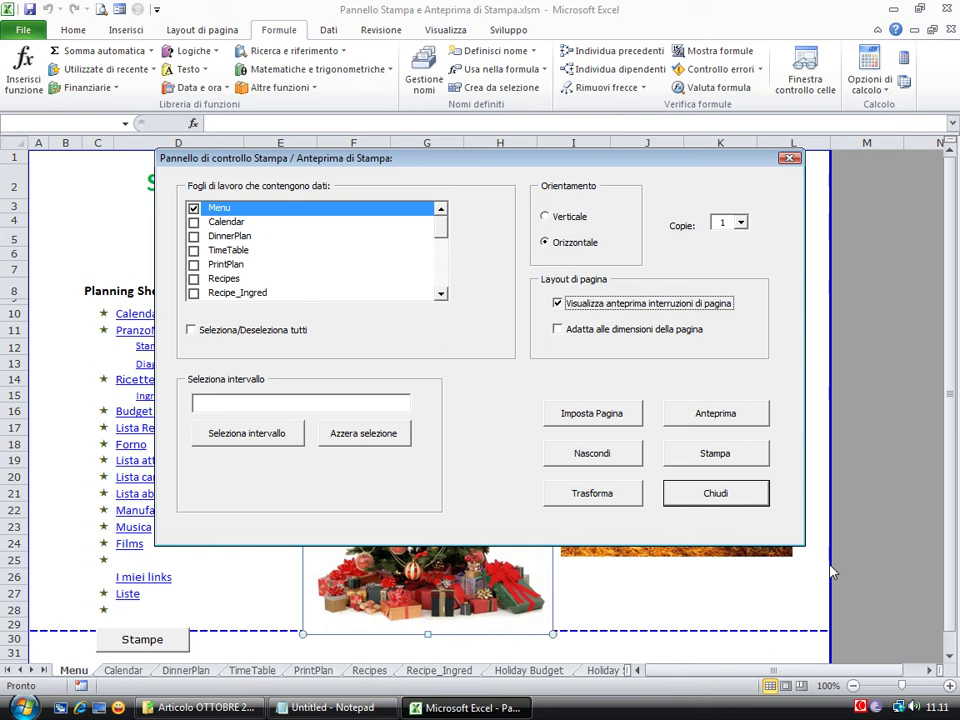
left_click(583, 455)
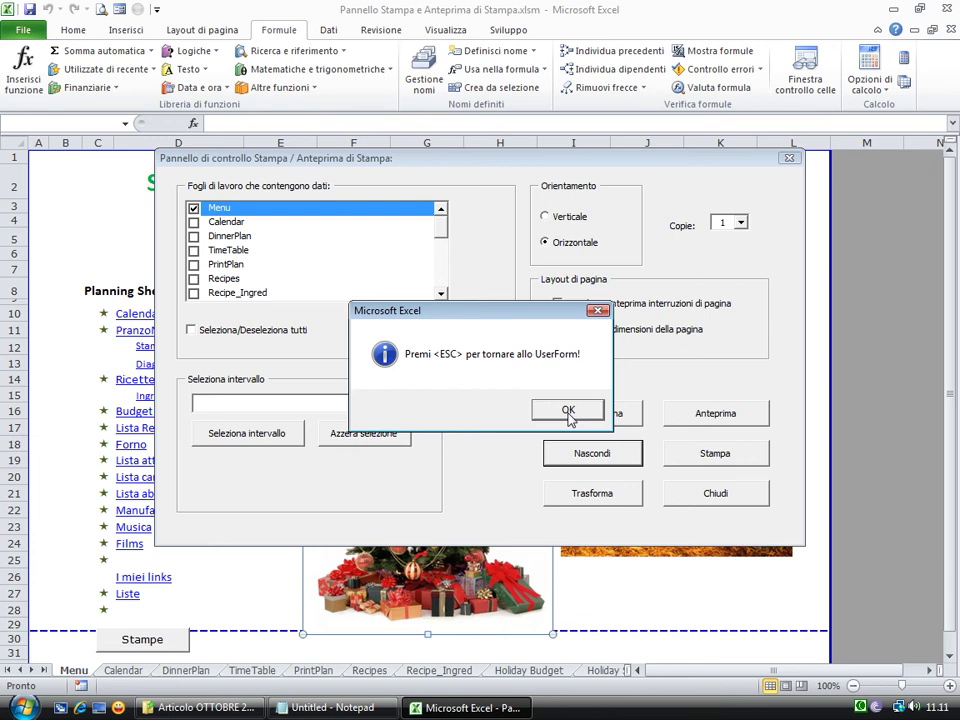
left_click(568, 413)
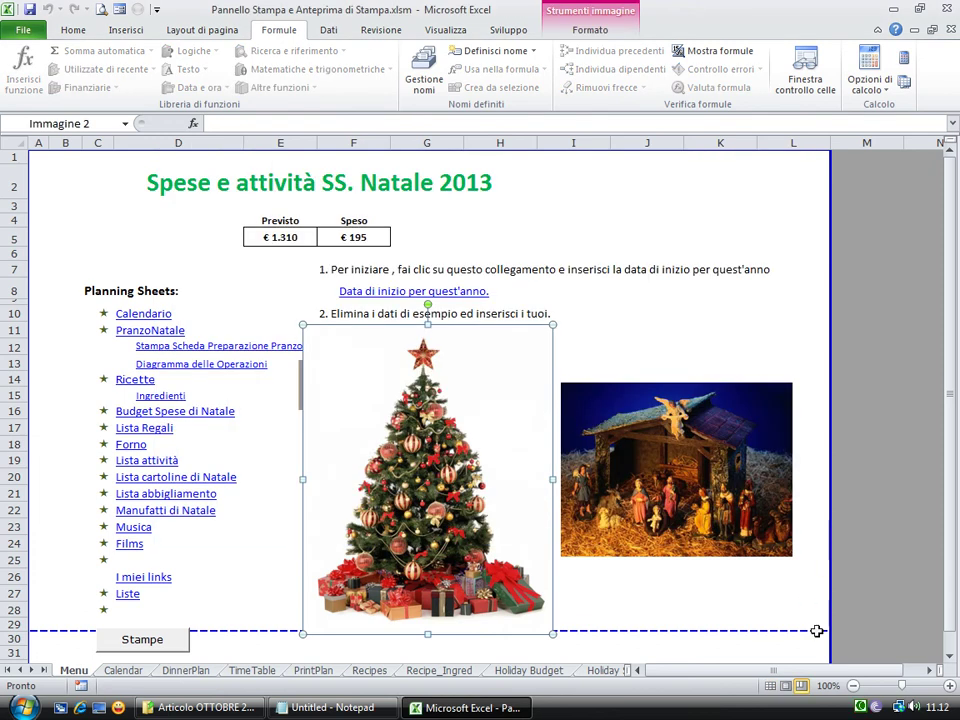
Deselect the Christmas-tree picture, reopen the Stampe panel and preview the Menu sheet on one landscape page
left_click_drag(829, 626, 829, 622)
key("Escape")
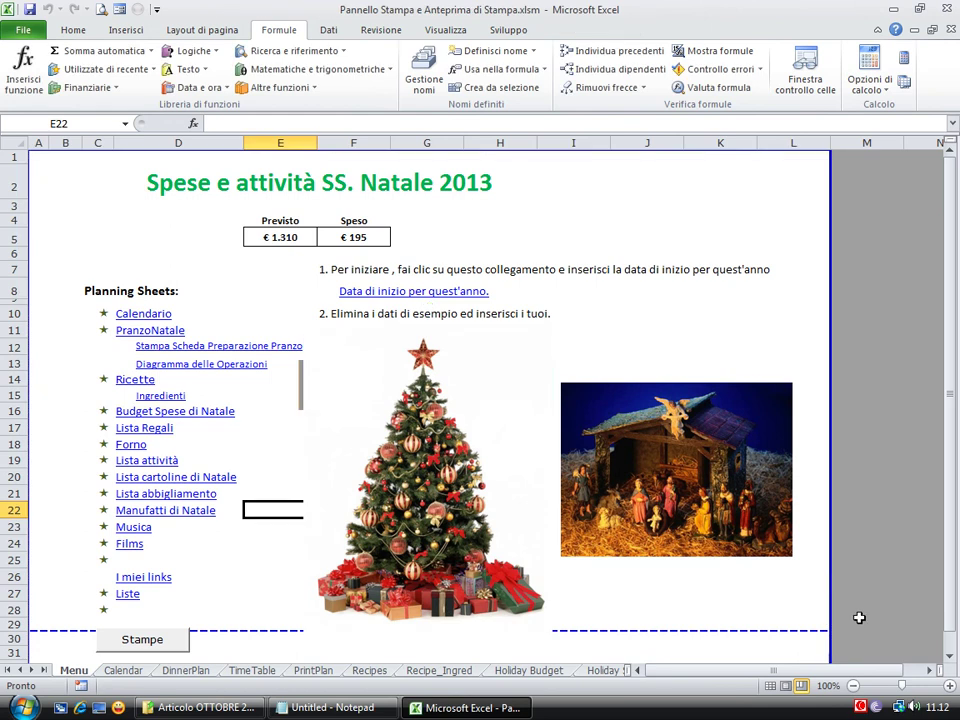
mouse_move(823, 551)
left_mouse_down()
mouse_move(688, 568)
mouse_move(840, 572)
left_mouse_up()
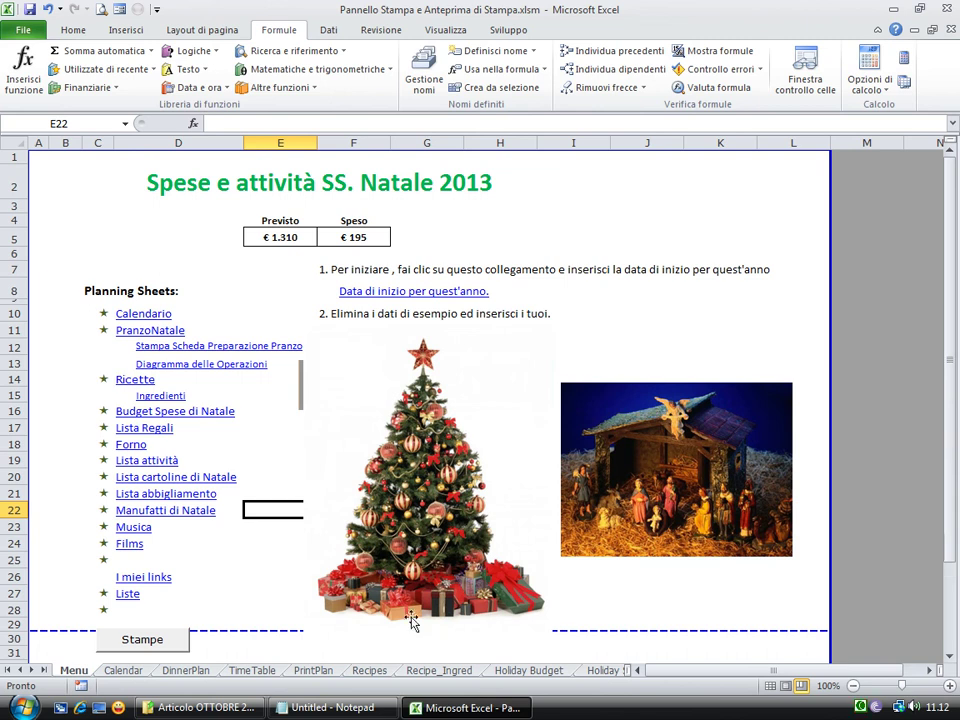
mouse_move(568, 631)
left_mouse_down()
mouse_move(571, 656)
mouse_move(565, 640)
left_mouse_up()
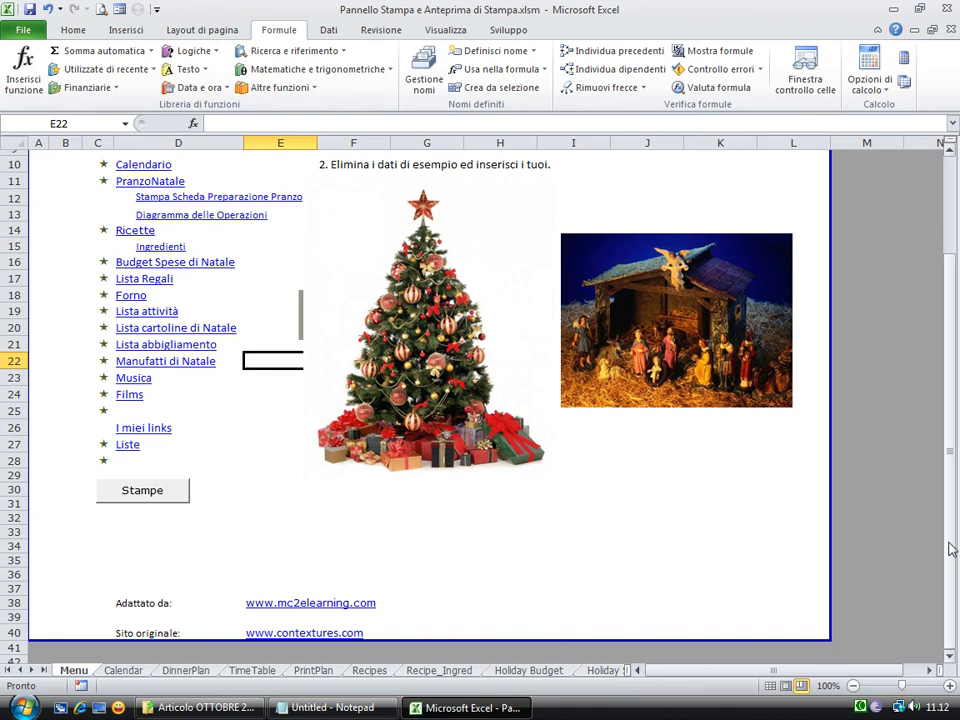
left_click_drag(953, 542, 953, 449)
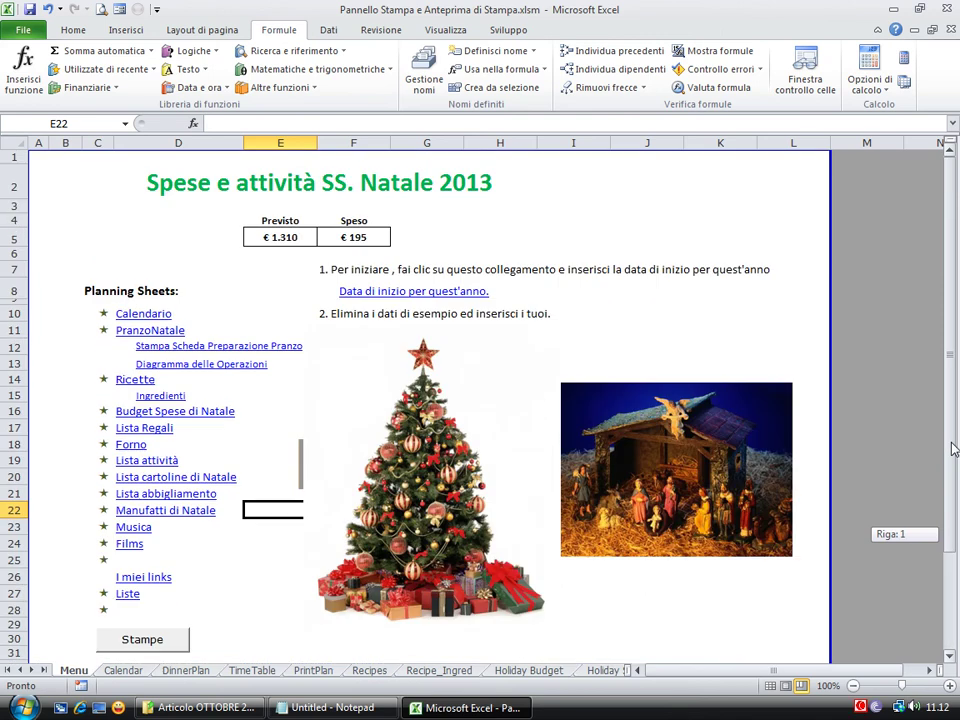
mouse_move(953, 449)
left_mouse_down()
mouse_move(957, 588)
mouse_move(957, 440)
left_mouse_up()
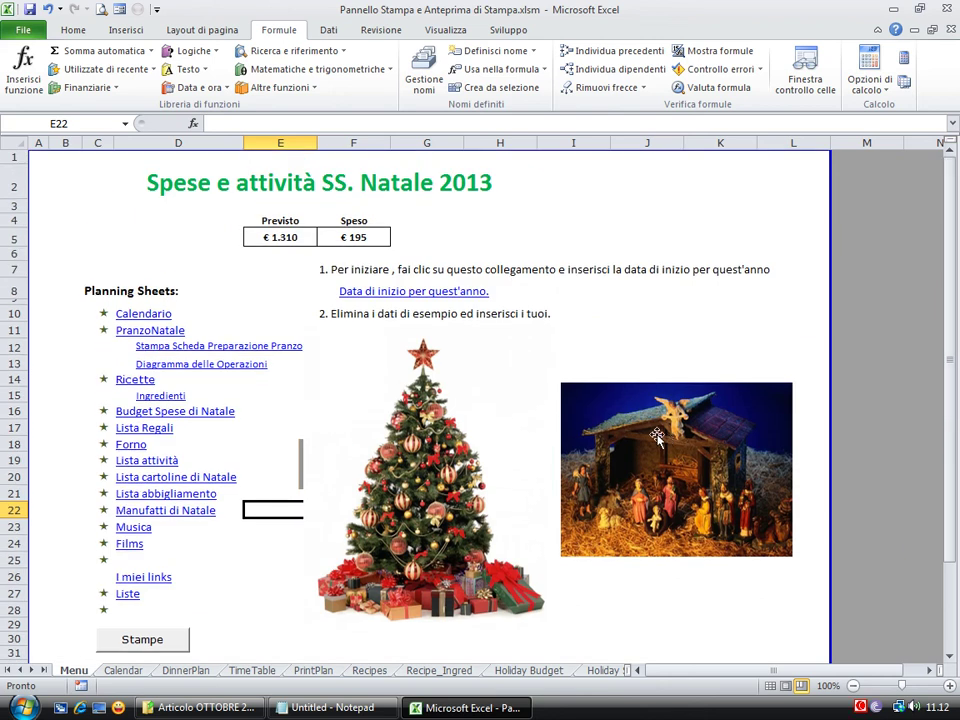
left_click(630, 441)
left_click(713, 415)
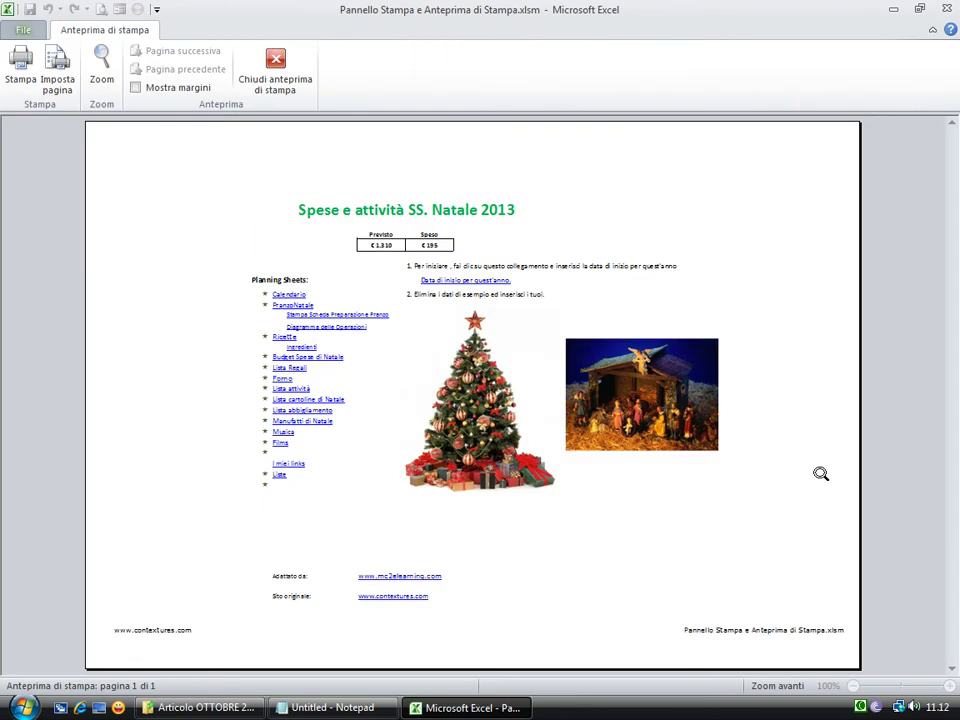
Close the preview and turn on fit-to-page, confirming Page Setup at 100% scaling
left_click(293, 90)
left_click(592, 420)
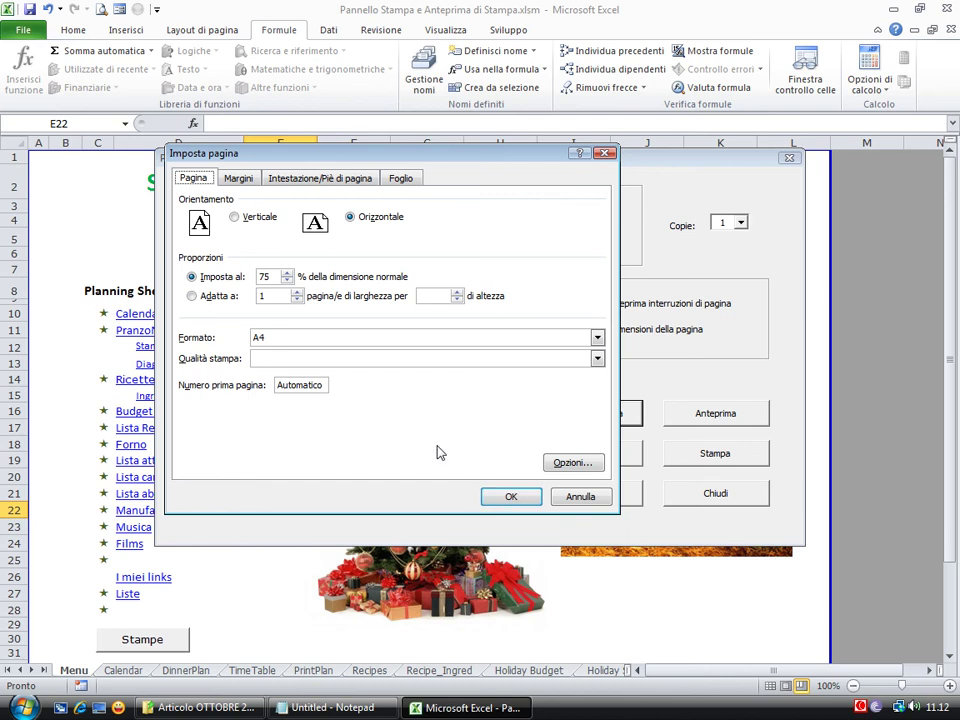
left_click(510, 497)
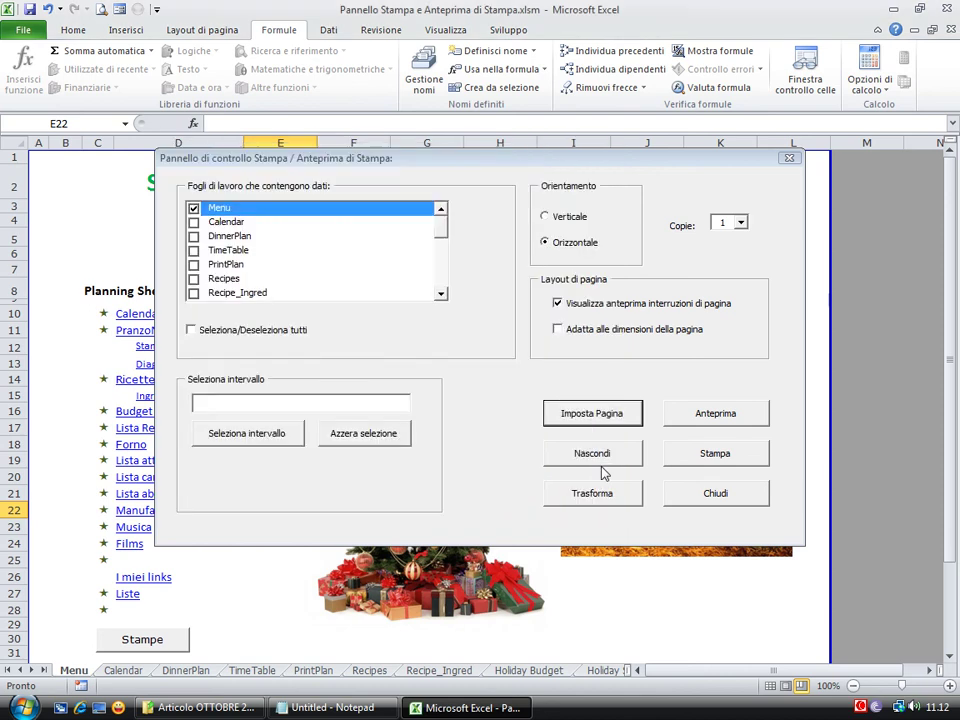
left_click(557, 331)
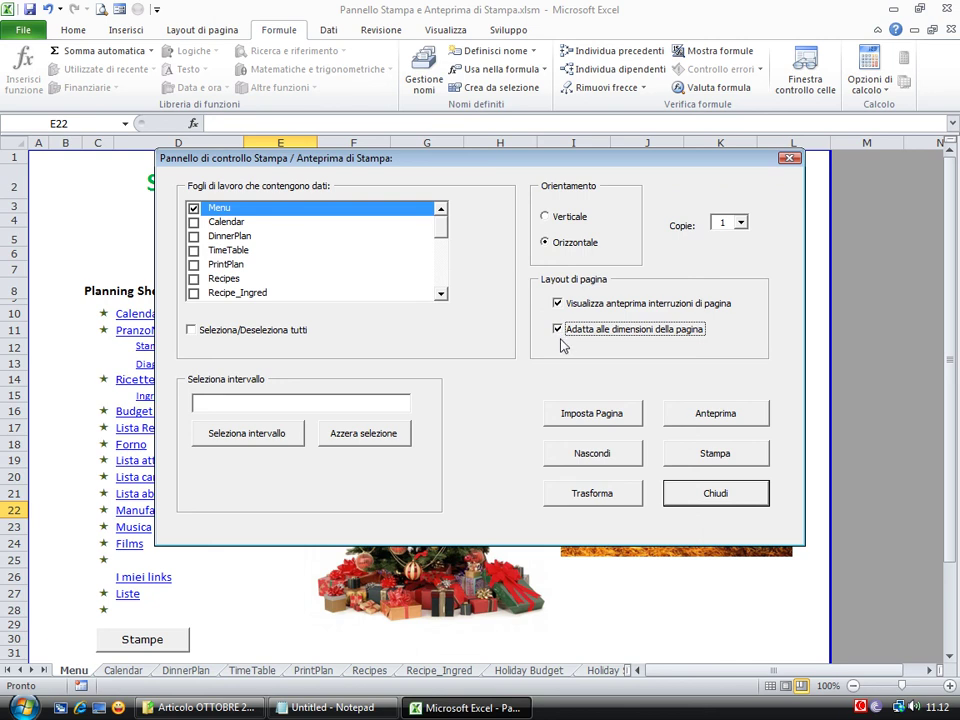
left_click(600, 418)
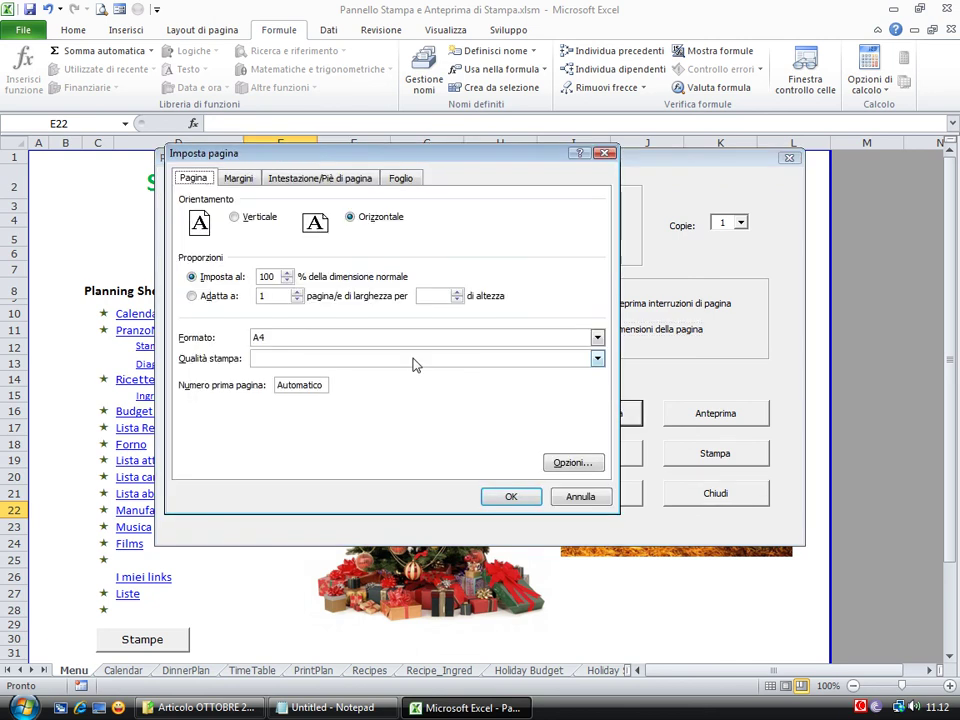
left_click(530, 500)
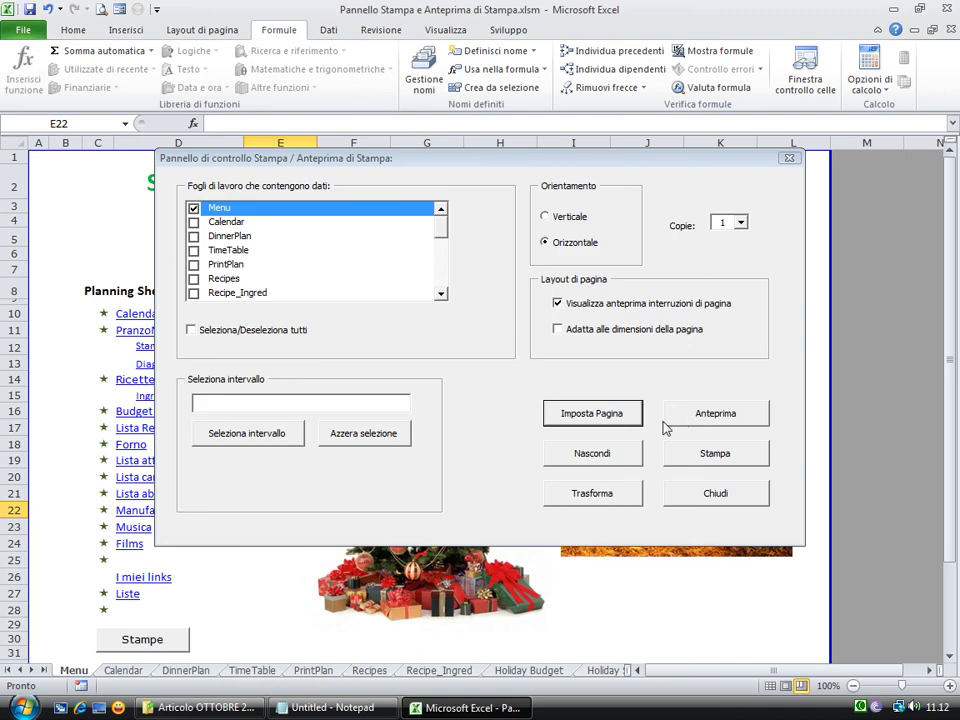
Preview both pages of the Menu printout, then close the preview
left_click(702, 418)
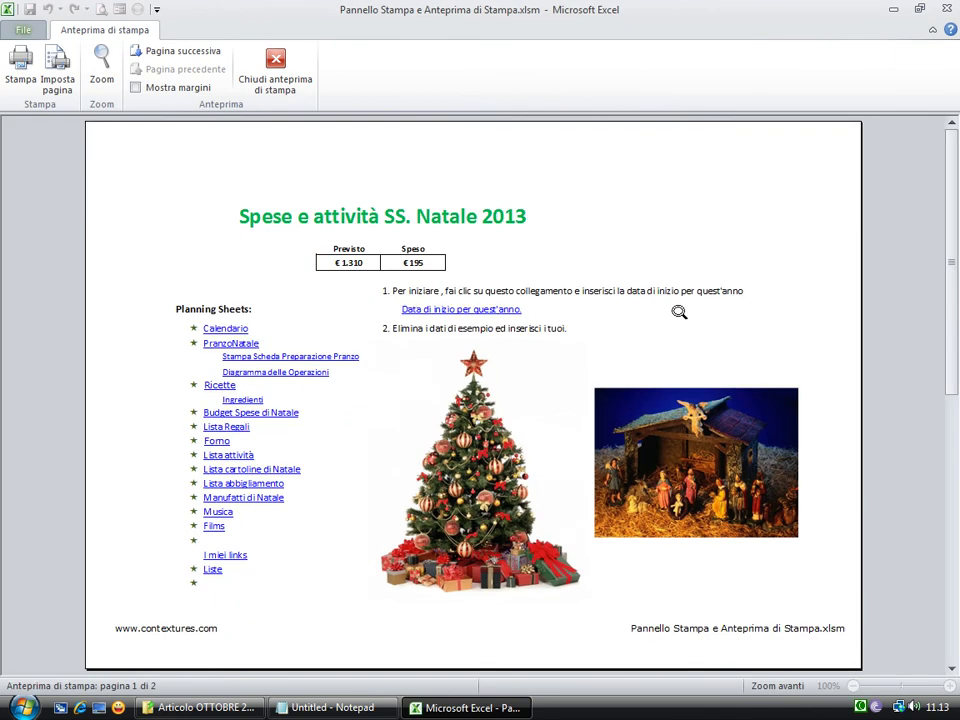
left_click(955, 530)
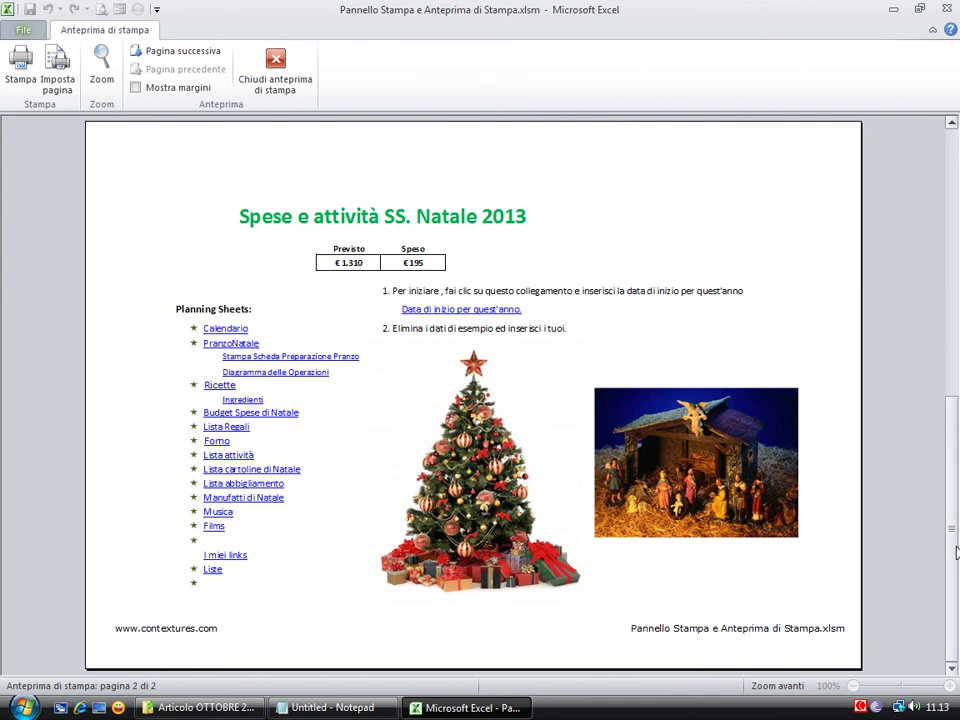
scroll(936, 281, "up", 1)
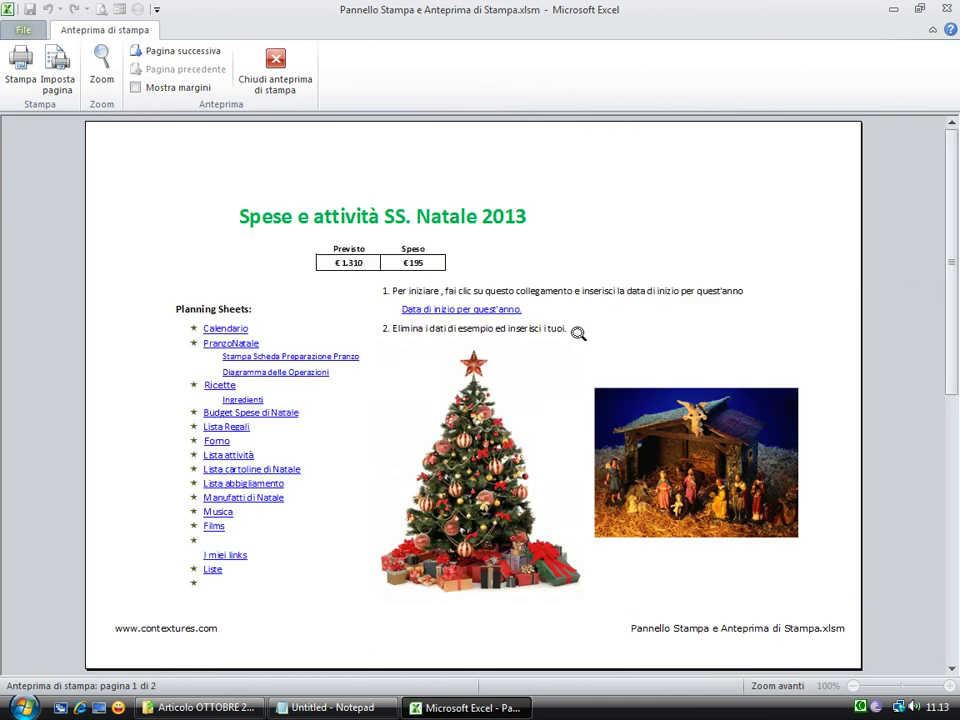
left_click(282, 86)
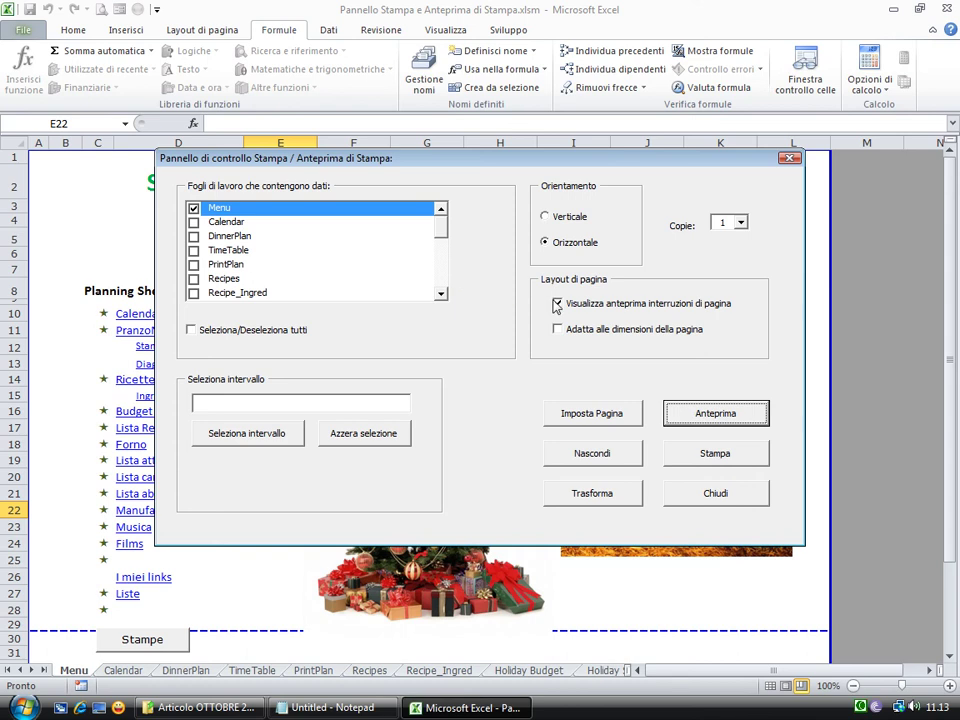
Select the Calendar sheet in portrait orientation and review its one-page print preview
left_click(225, 222)
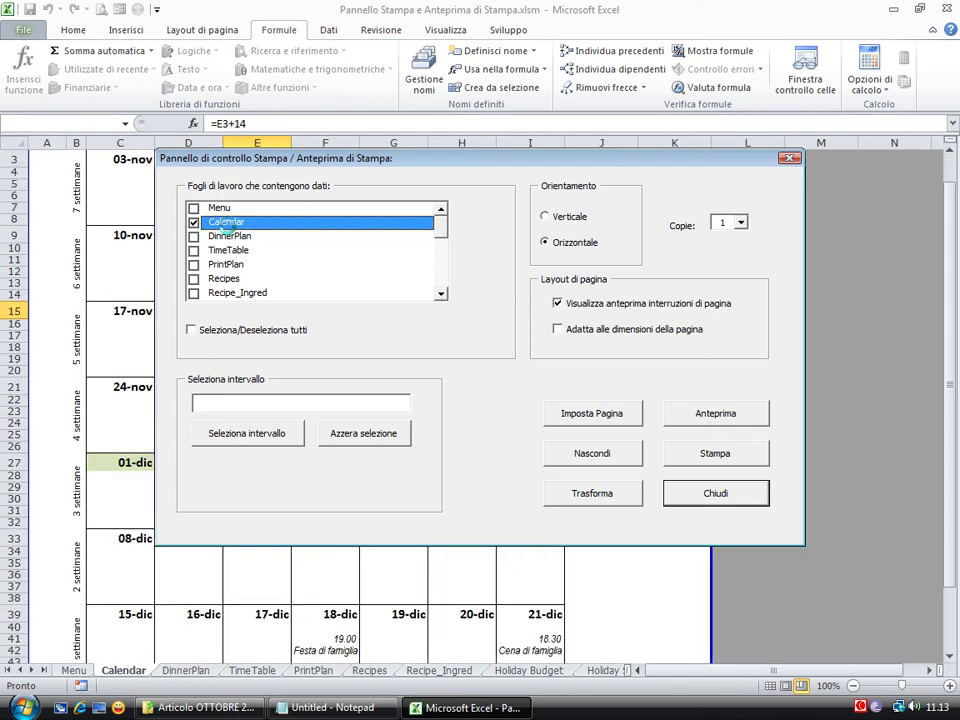
left_click(545, 242)
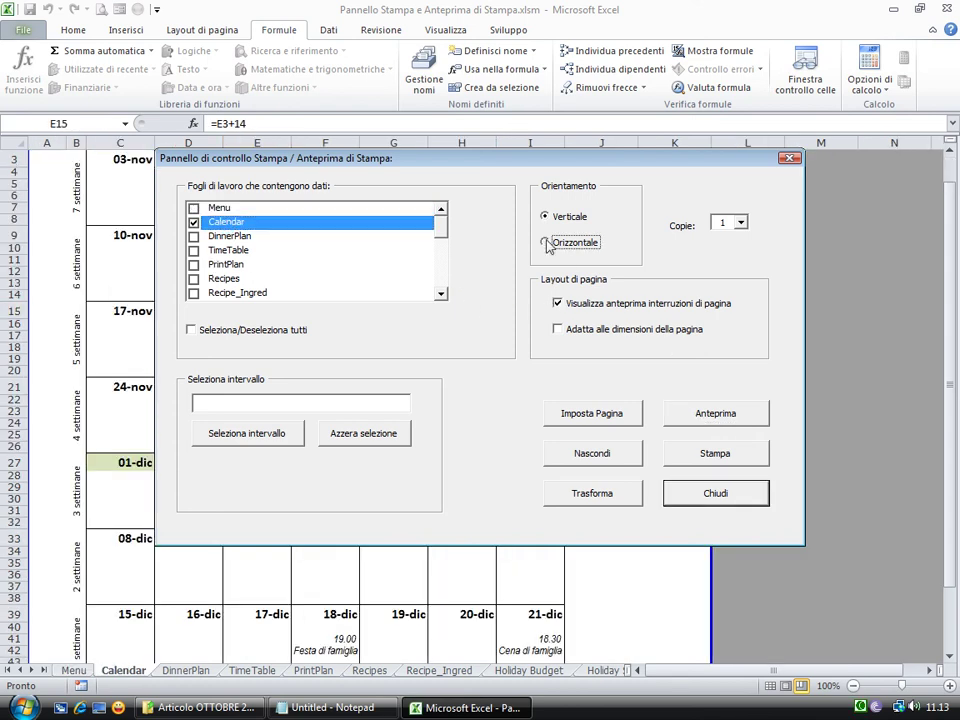
left_click(547, 216)
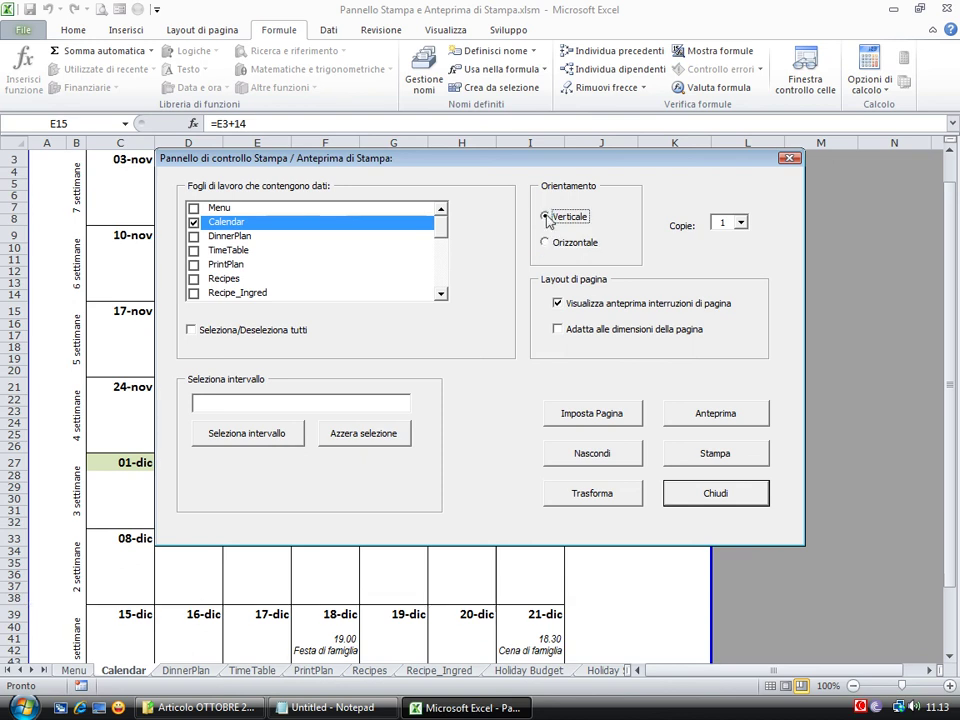
left_click(688, 413)
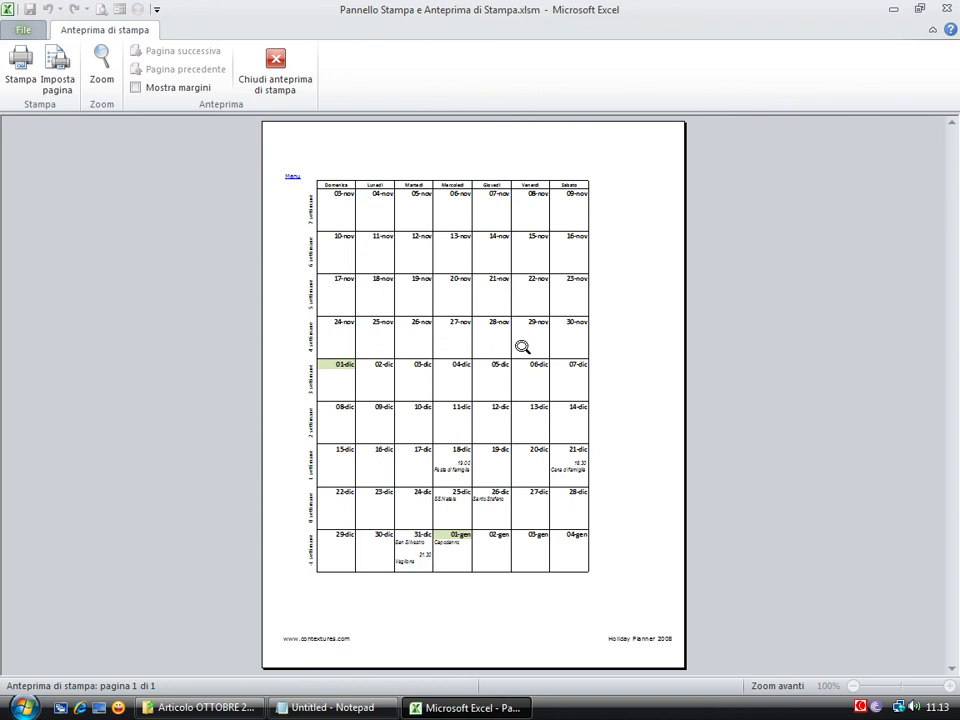
left_click(286, 92)
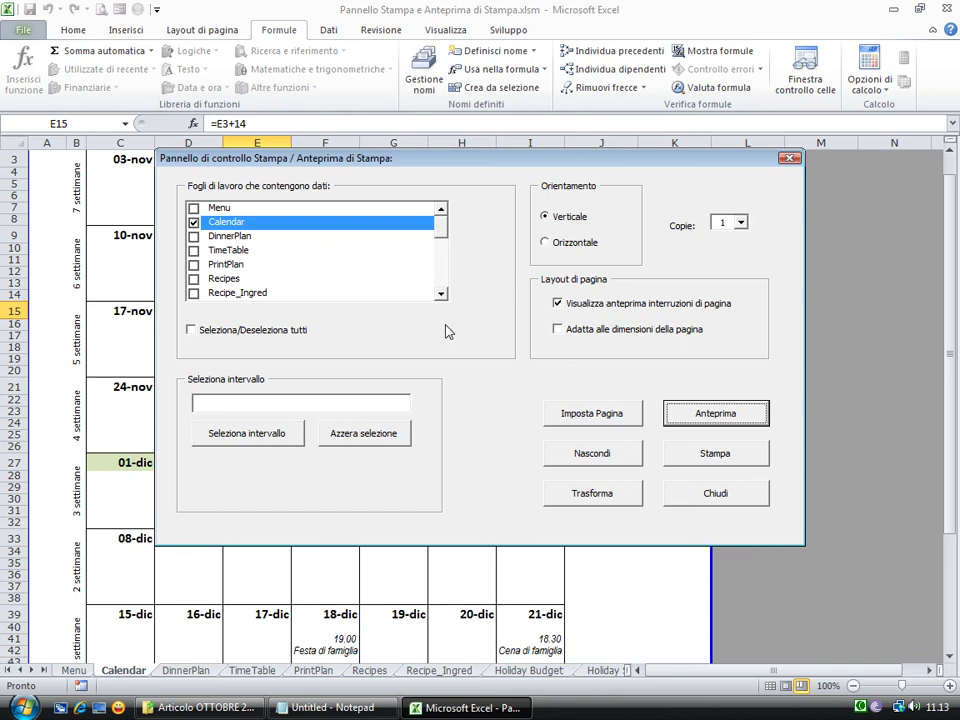
Set the print range to Calendar cells $D$15:$G$31 via Seleziona intervallo
left_click(276, 433)
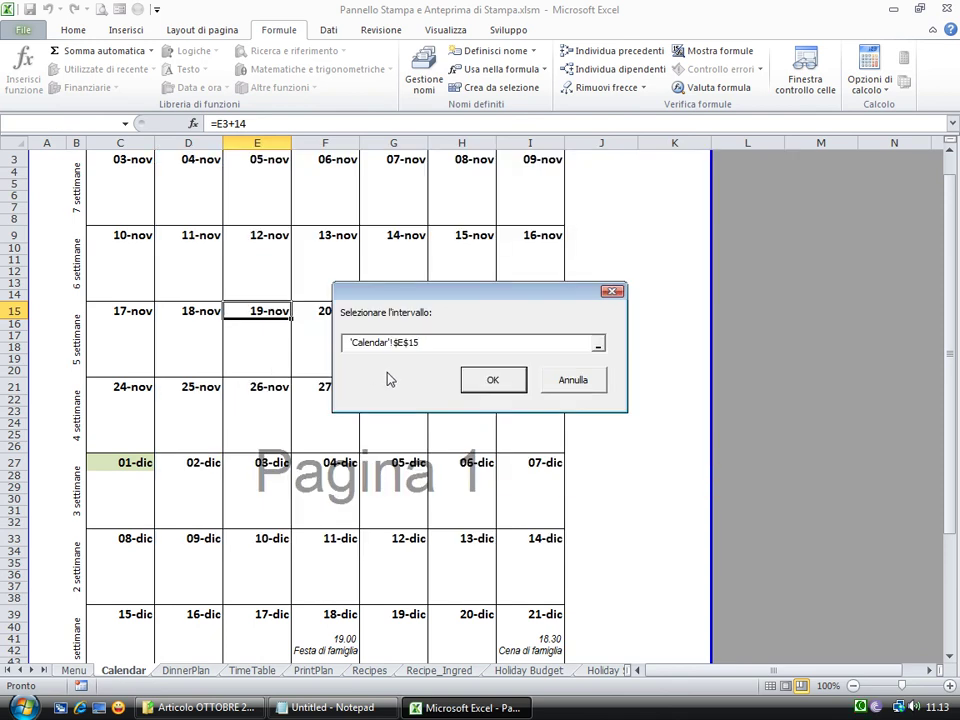
key("Return")
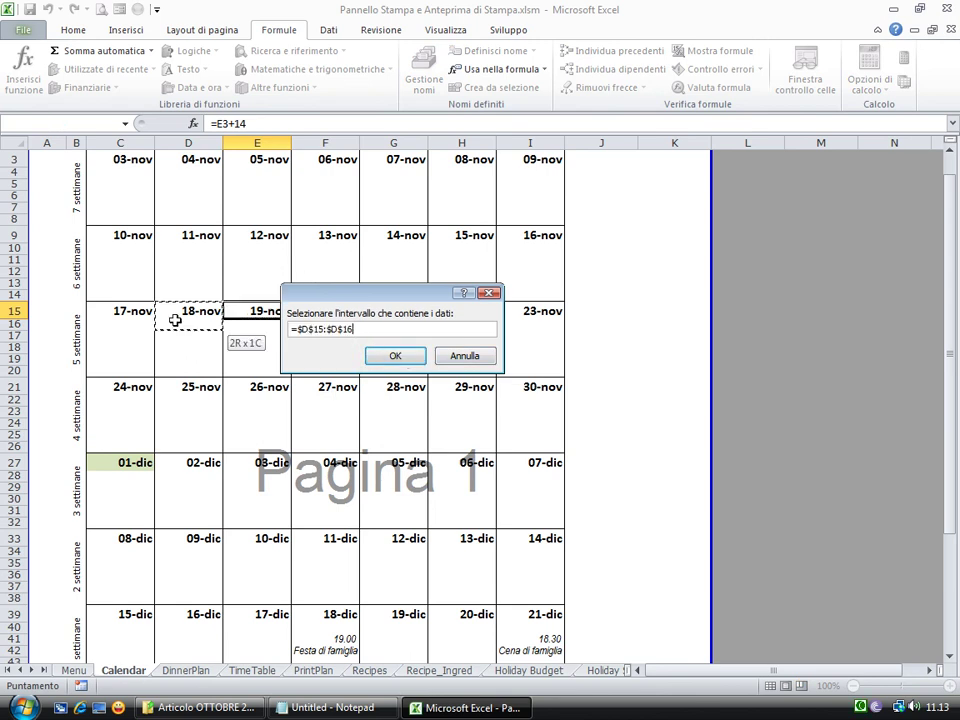
left_click_drag(173, 321, 416, 519)
left_click(404, 360)
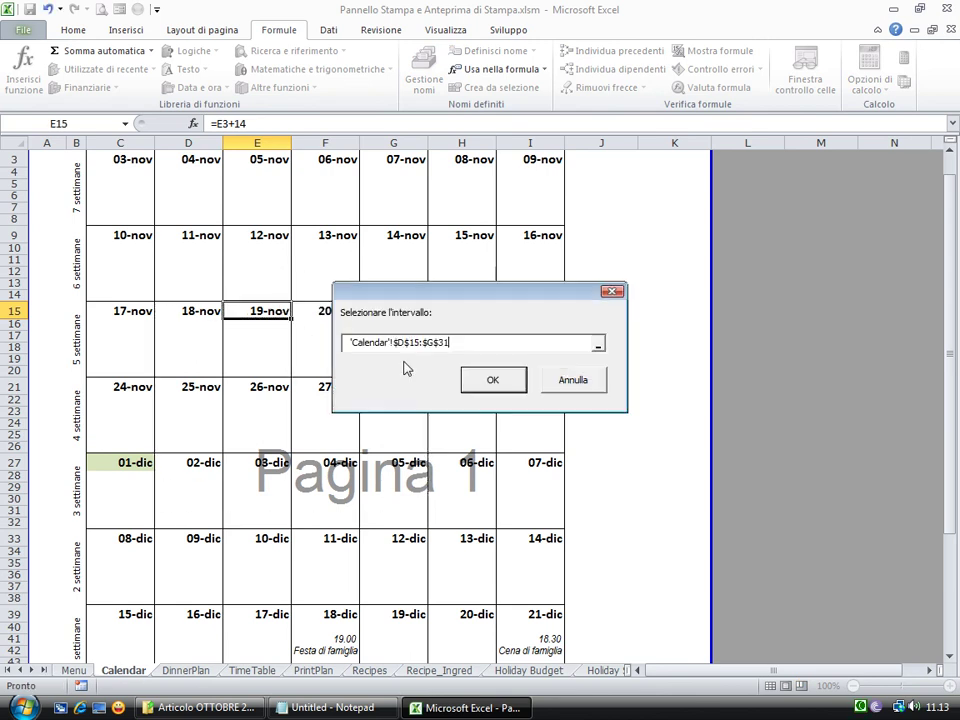
left_click(512, 384)
left_click(209, 468)
Centre the range horizontally and vertically, then review the print preview
left_click(207, 466)
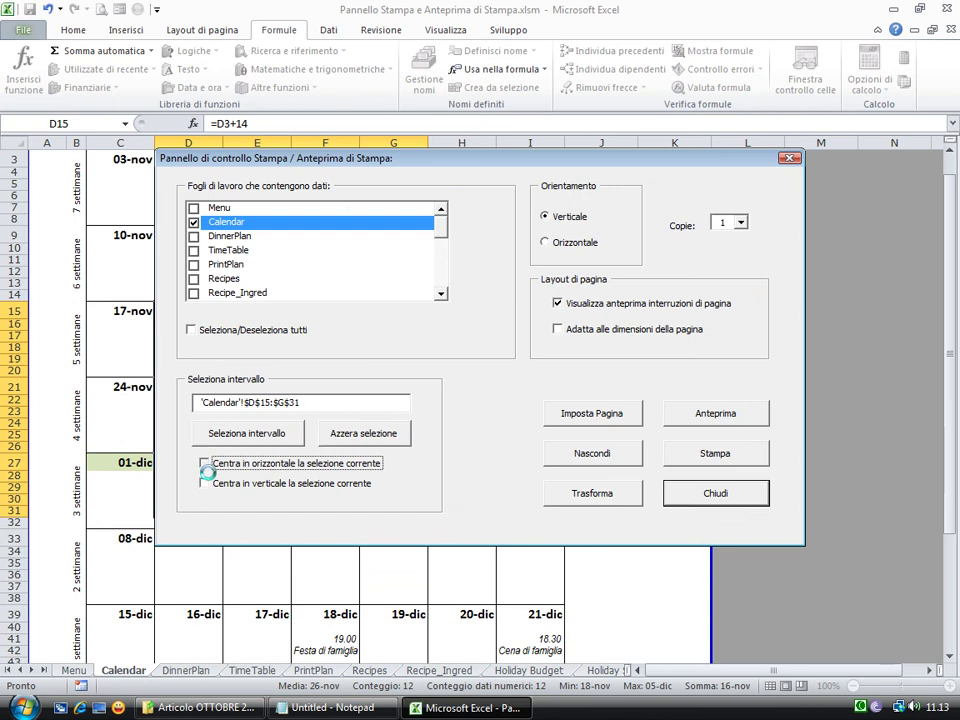
left_click(205, 485)
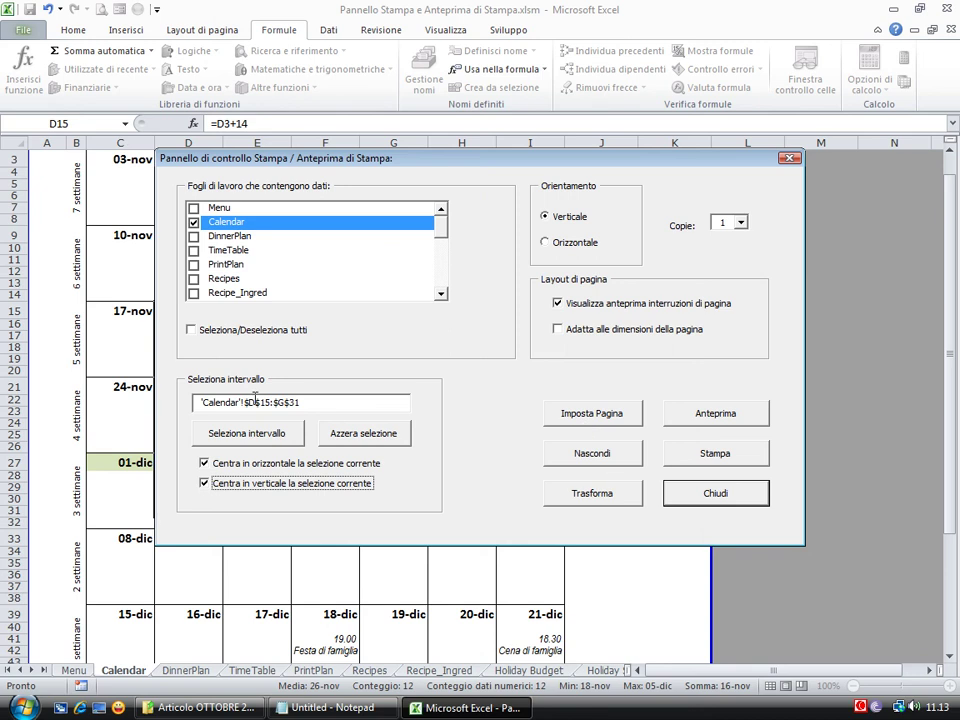
left_click(682, 410)
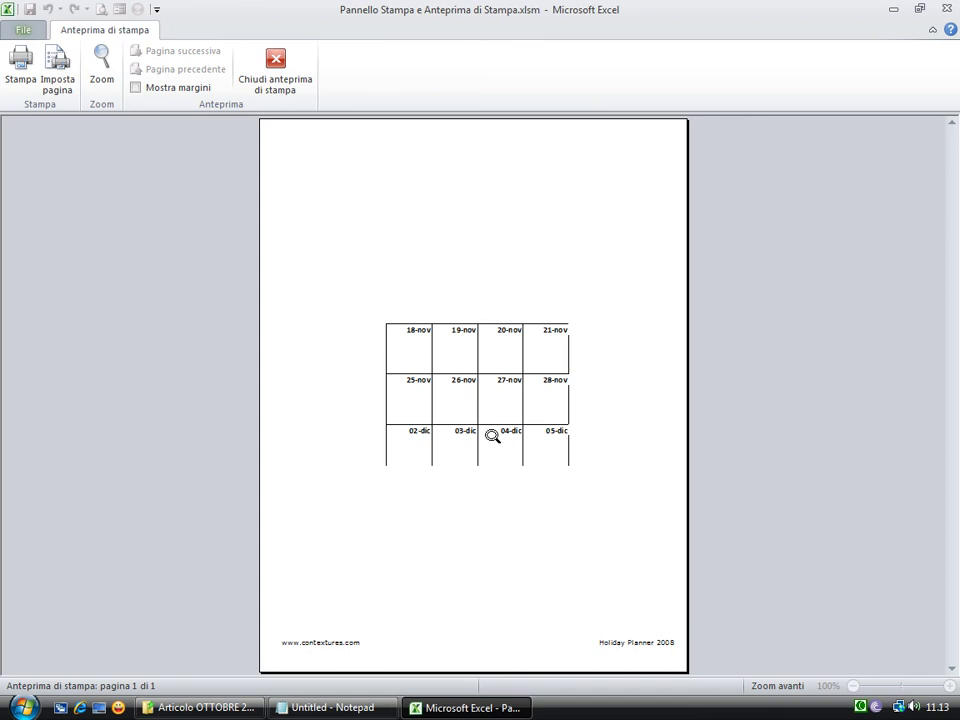
left_click(274, 75)
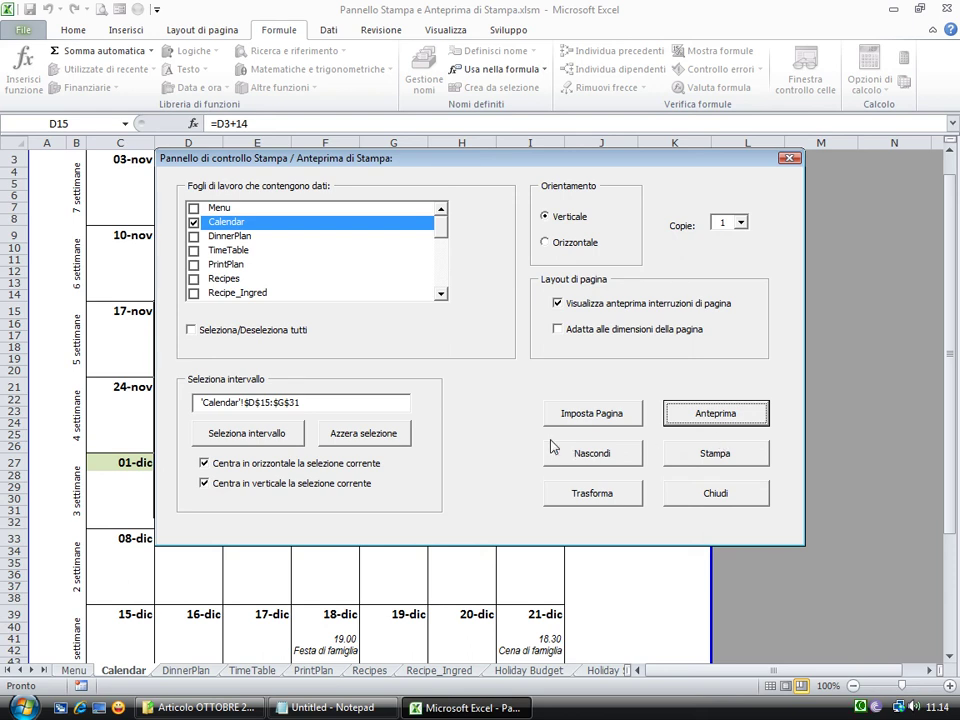
Choose the TestNumeri sheet from the end of the sheet list and preview it
left_click_drag(441, 227, 441, 280)
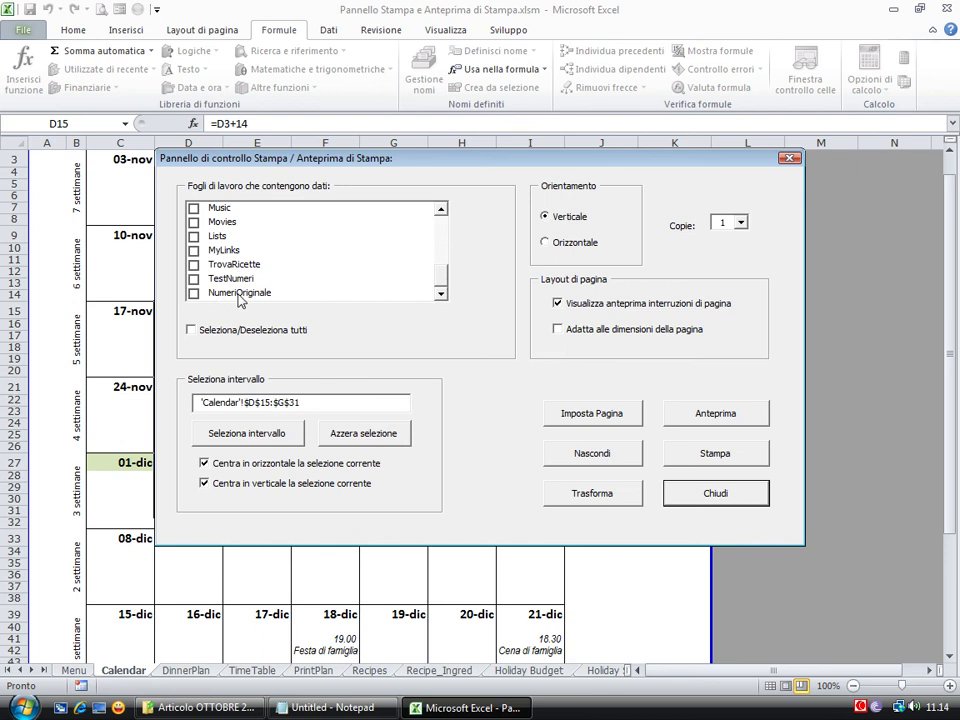
left_click(220, 284)
left_click(217, 292)
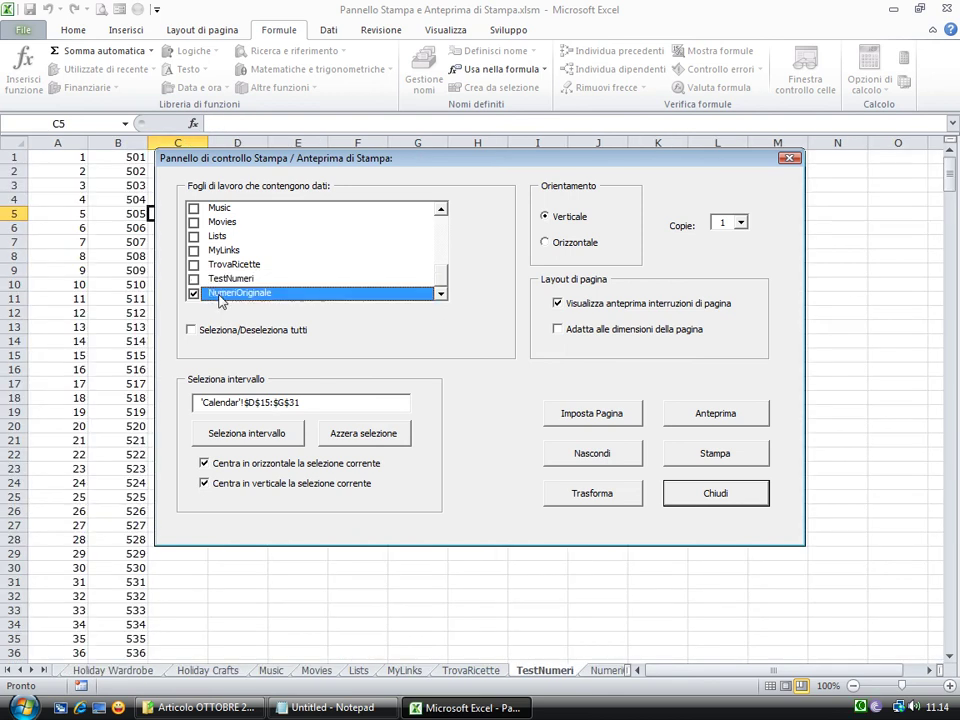
left_click(215, 282)
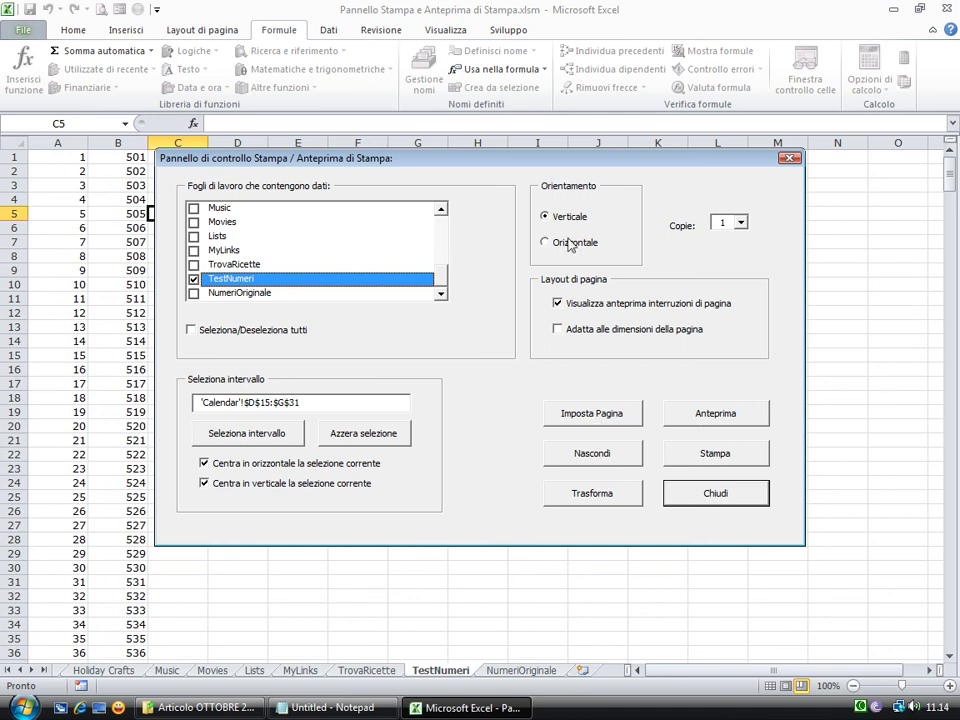
left_click(706, 425)
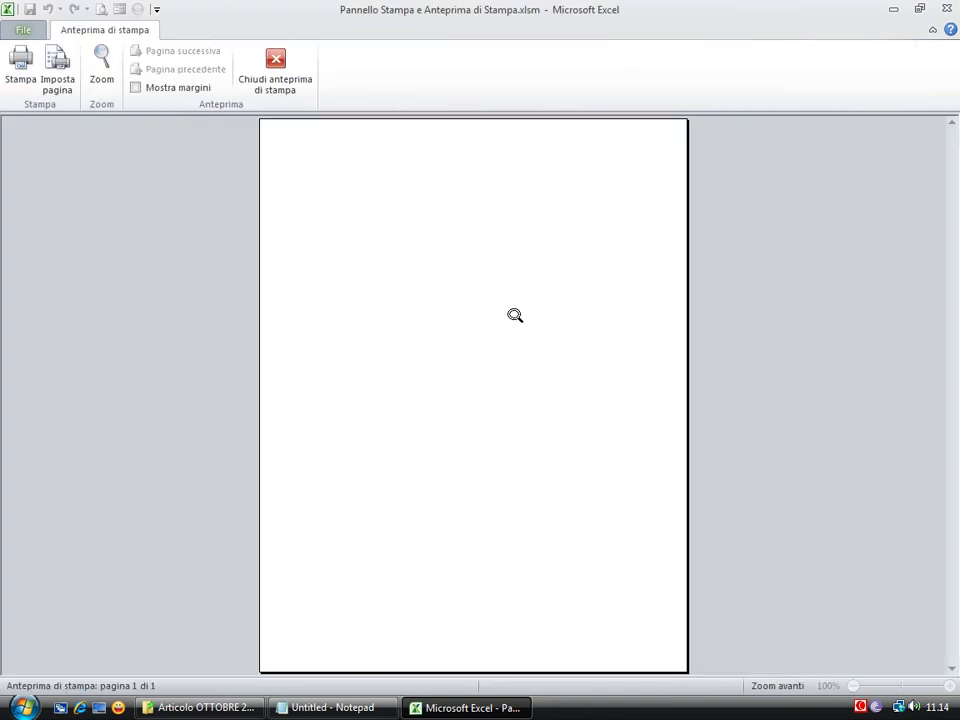
left_click(288, 98)
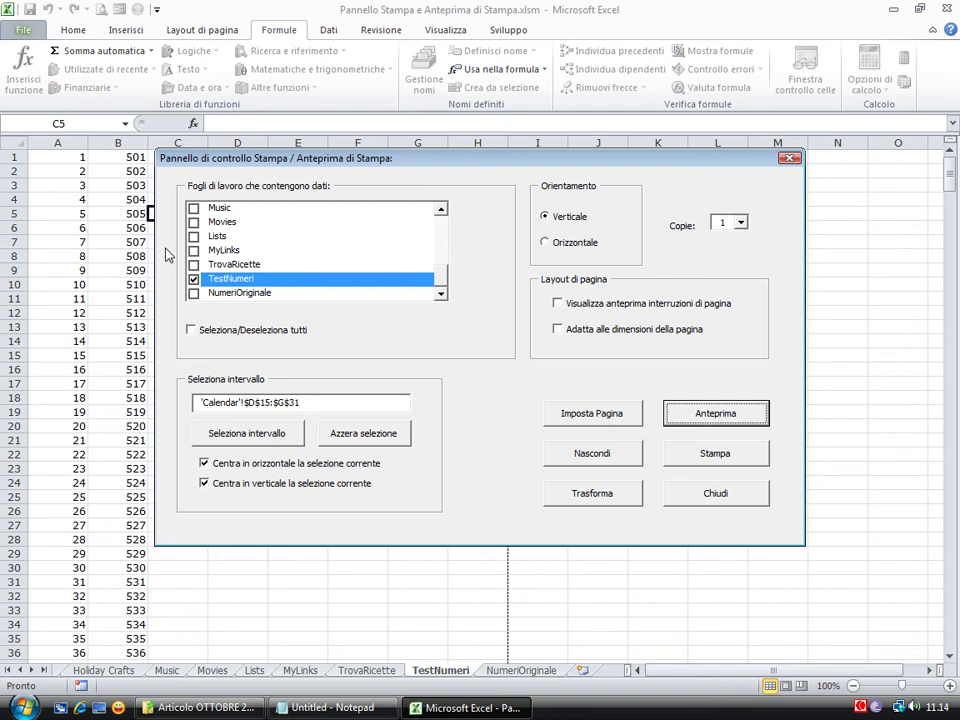
Clear the print range and page through TestNumeri's ten-page portrait preview
left_click(358, 437)
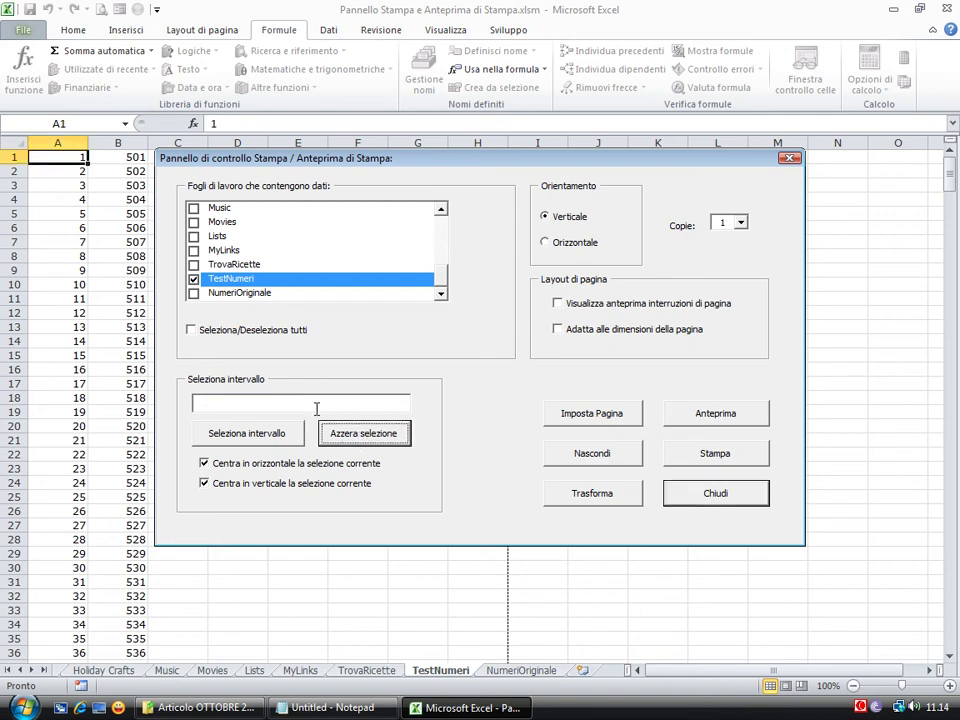
left_click(692, 412)
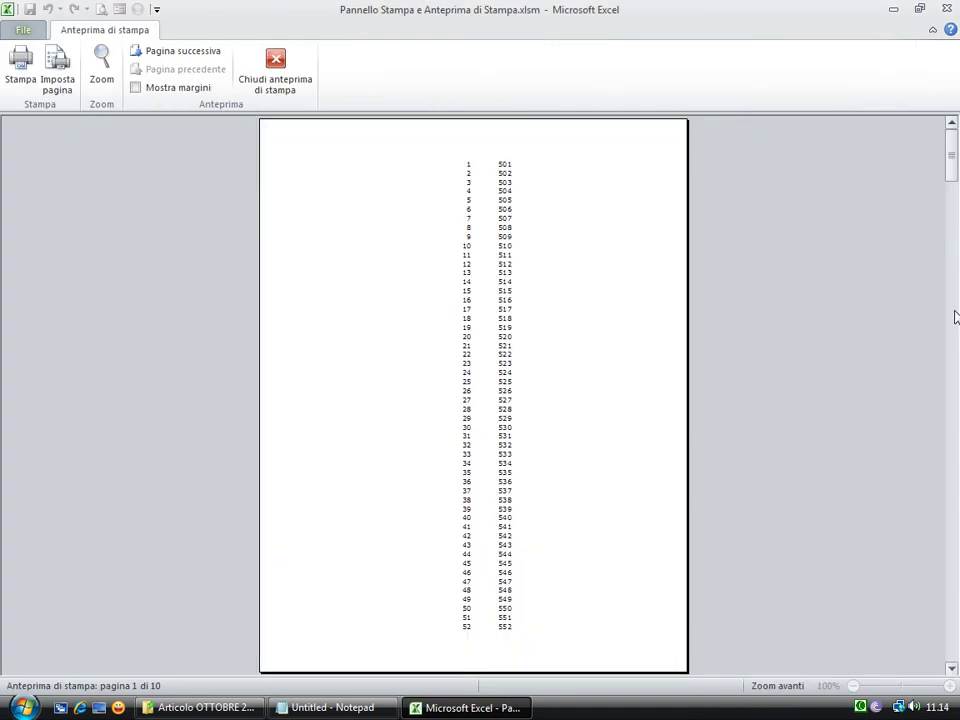
mouse_move(955, 316)
left_mouse_down()
mouse_move(958, 578)
mouse_move(953, 145)
left_mouse_up()
left_click(288, 85)
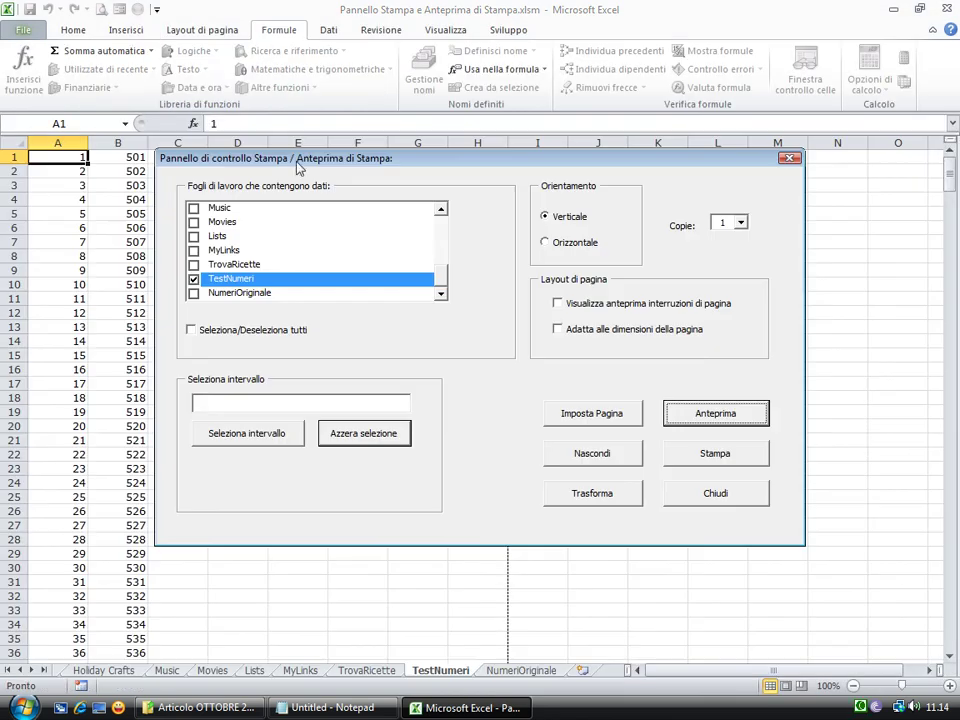
left_click_drag(277, 159, 334, 167)
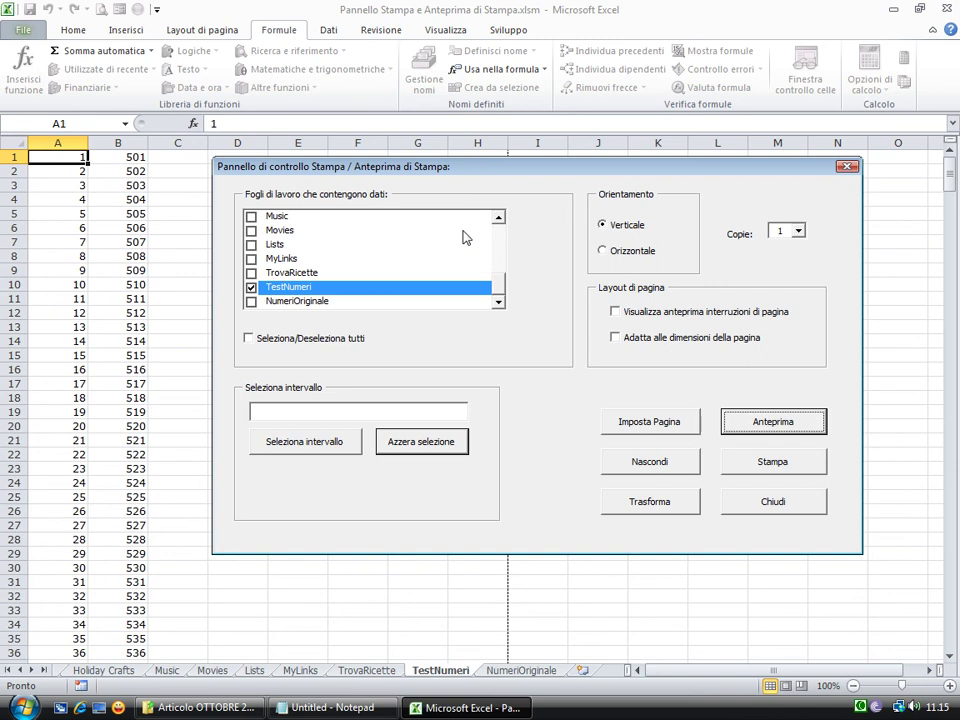
Run Trasforma on columns A:B to spread the numbers across side-by-side columns
left_click(631, 503)
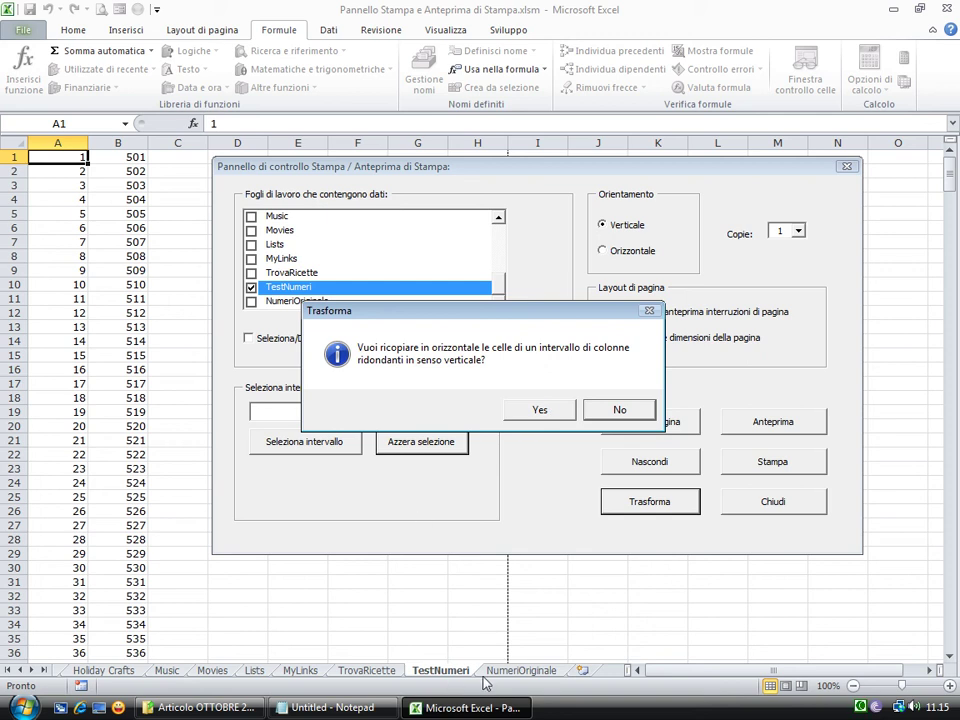
left_click(540, 410)
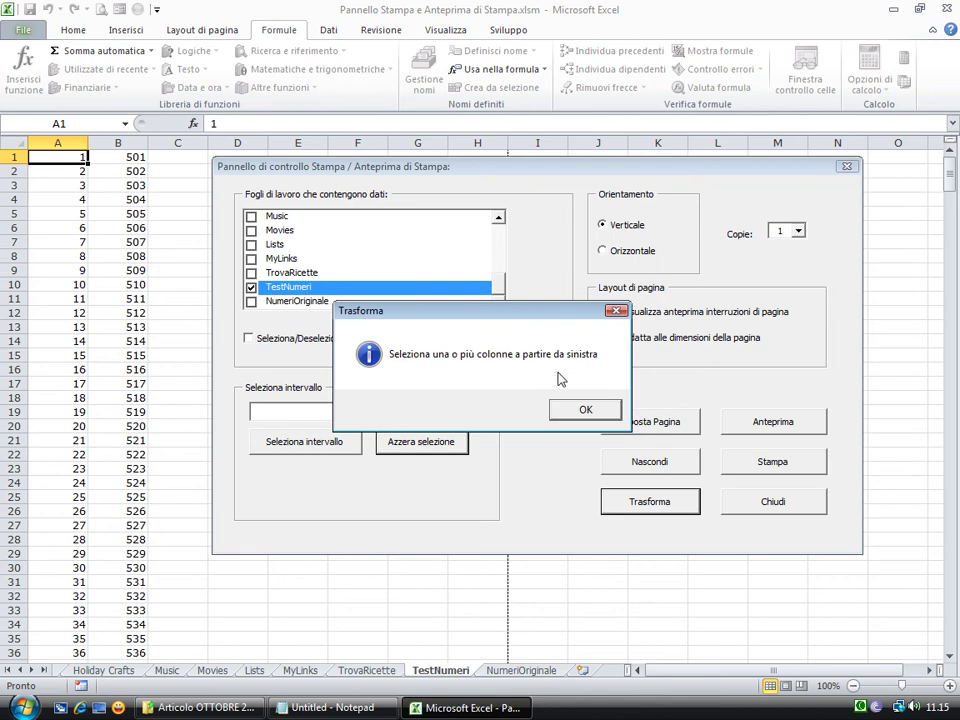
left_click(581, 414)
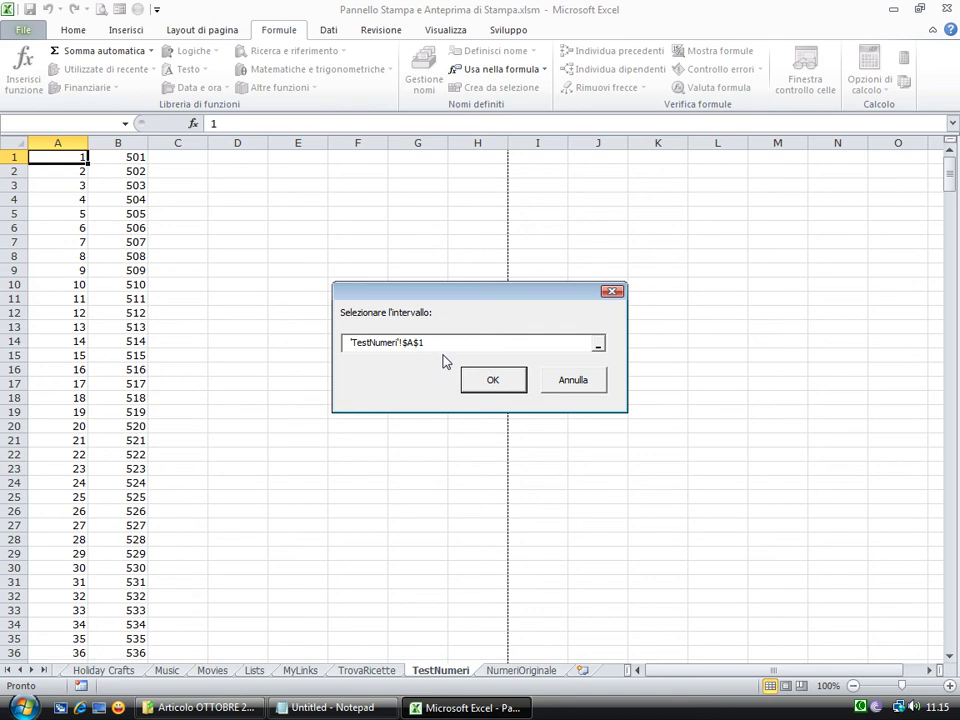
left_click(598, 346)
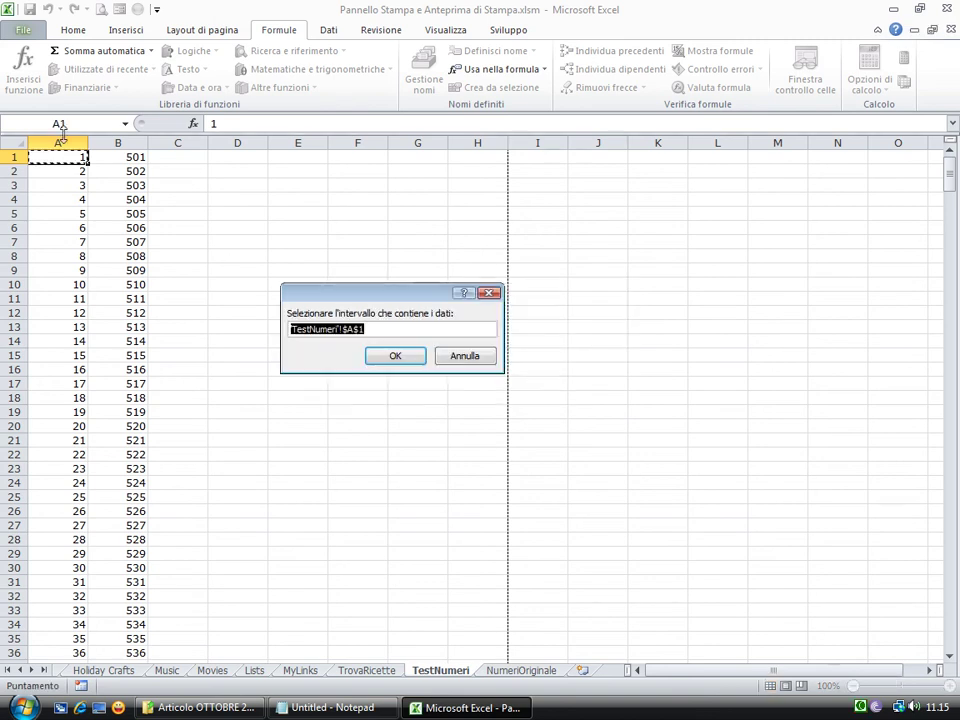
left_click_drag(60, 141, 135, 143)
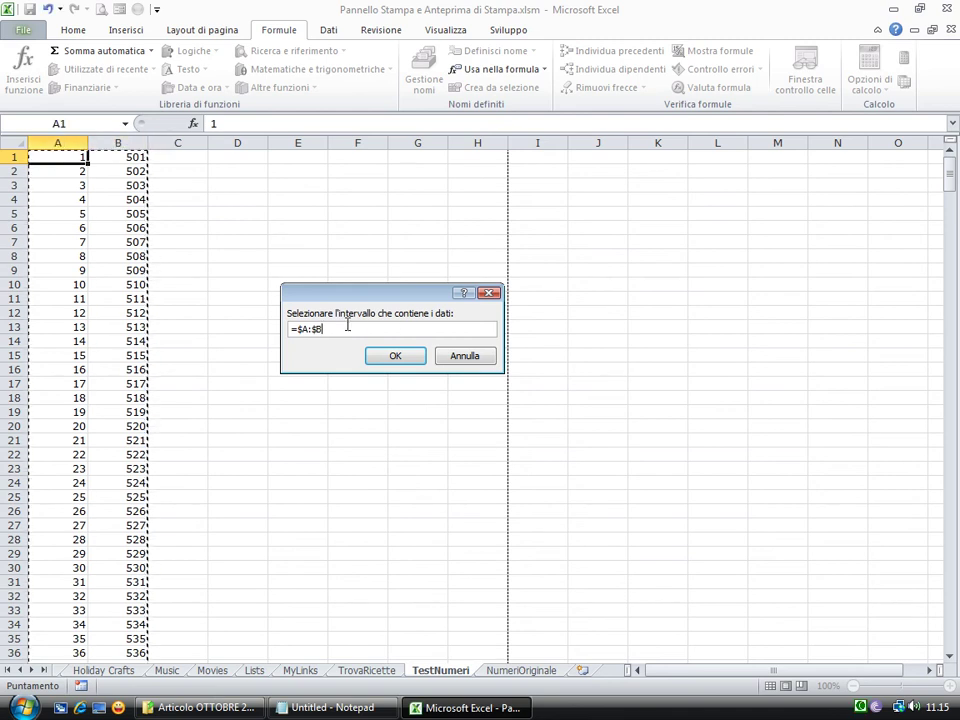
left_click(398, 359)
left_click(496, 377)
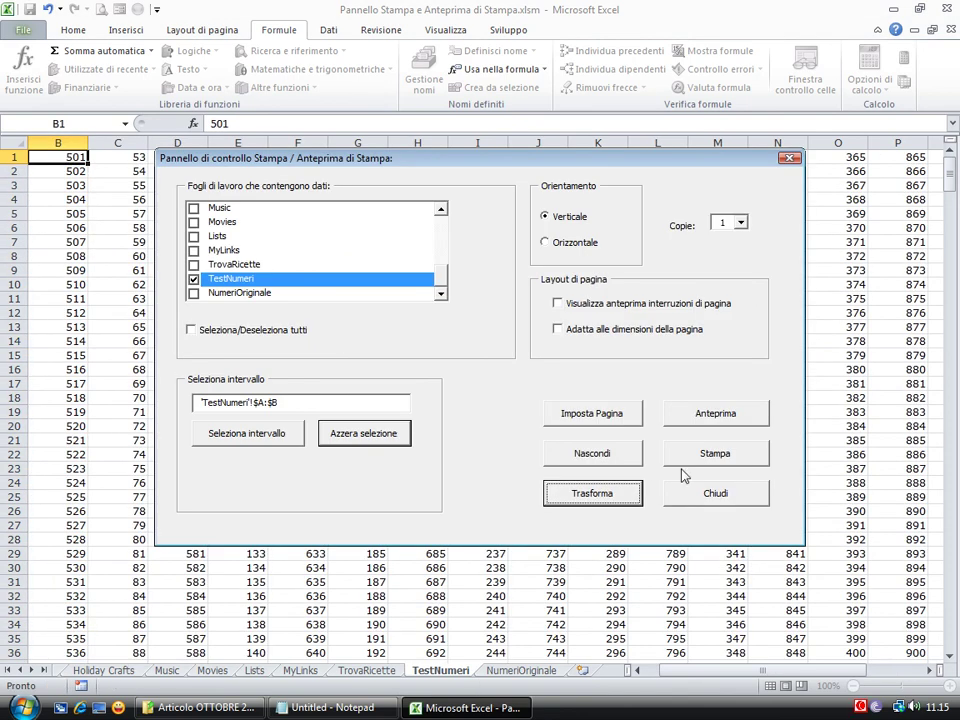
Clear the range field and preview the converted TestNumeri sheet
left_click(395, 443)
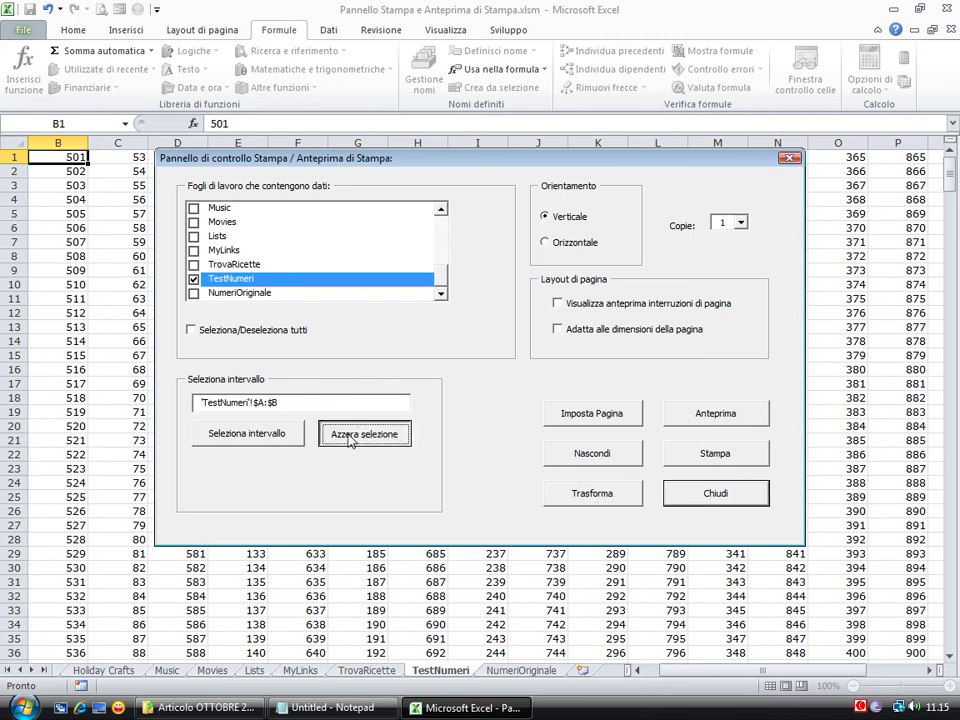
left_click(716, 414)
left_click(276, 72)
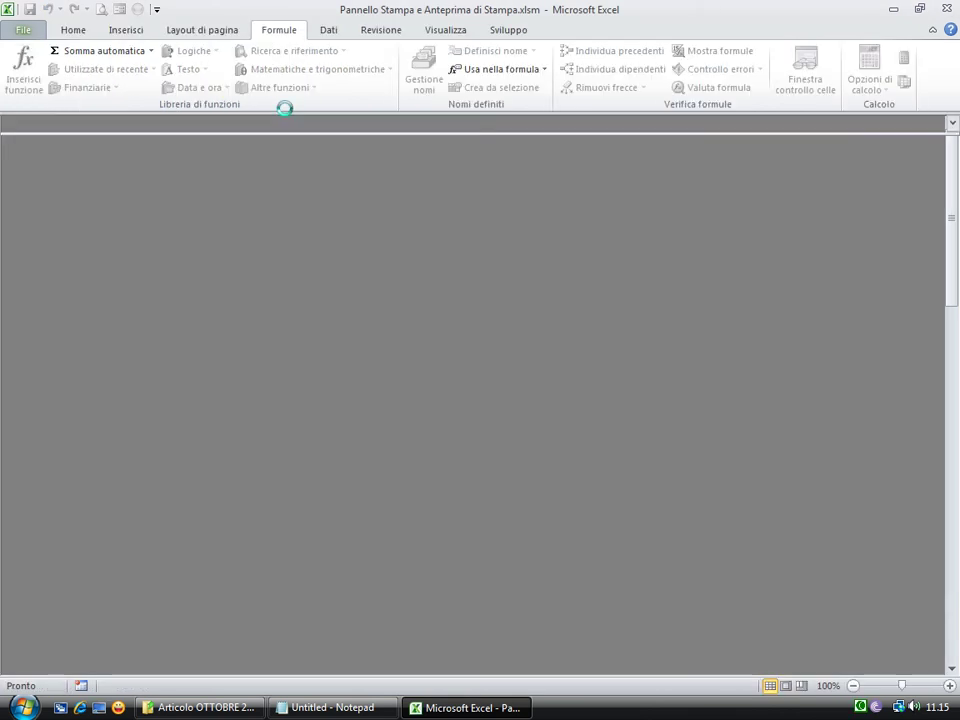
Preview TestNumeri as four landscape pages, then close the Stampe print panel
left_click(548, 243)
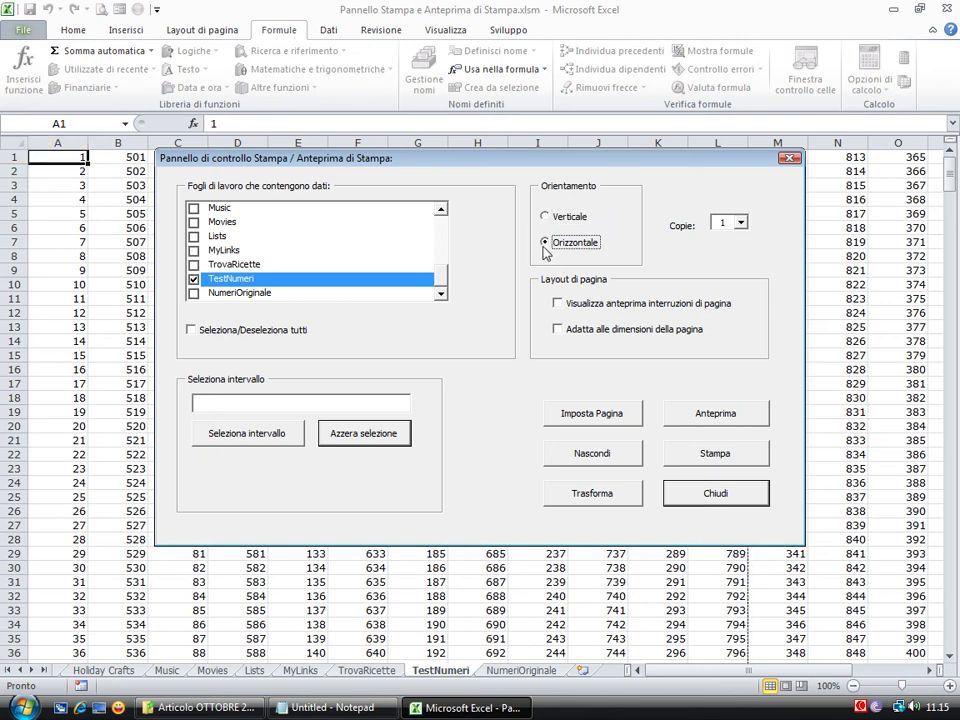
left_click(706, 421)
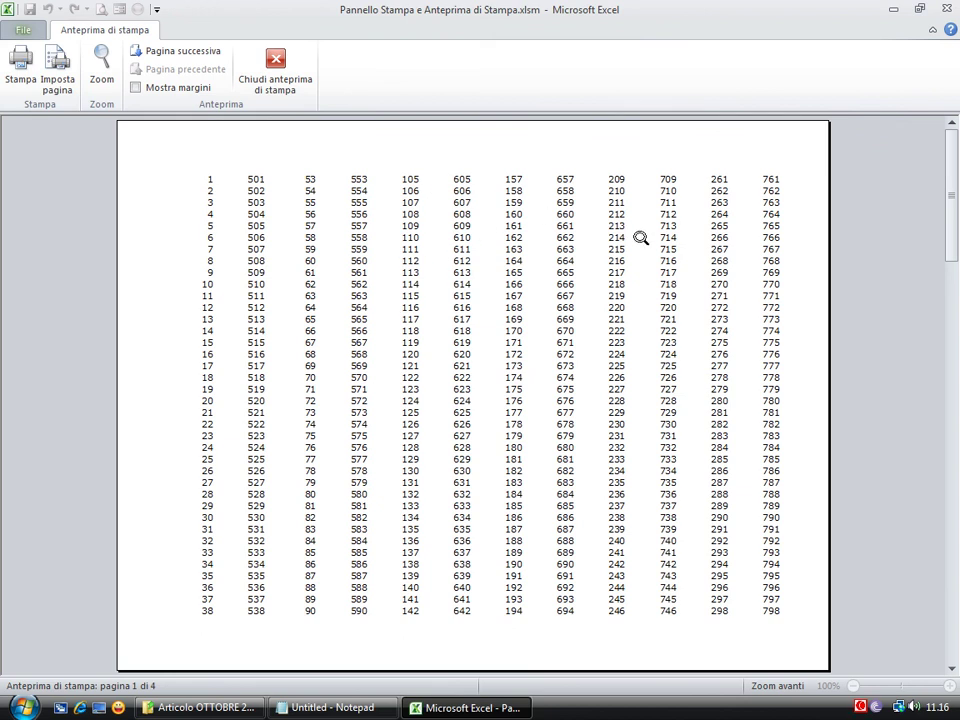
left_click(305, 92)
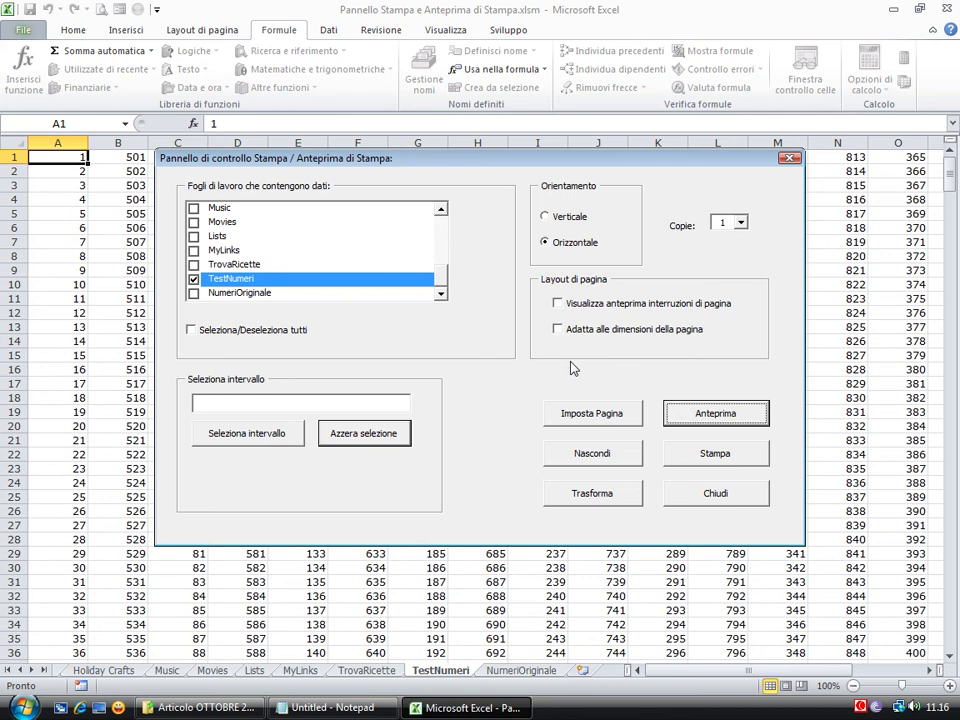
left_click(686, 497)
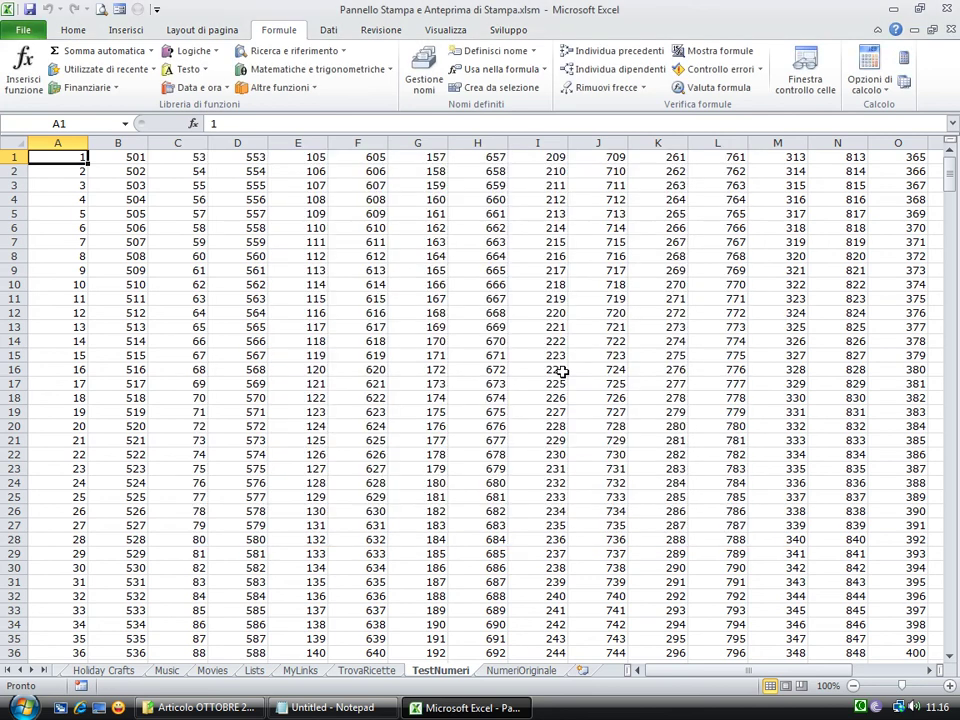
left_click(500, 31)
Close the open Modulo1 and Modulo2 windows, then reopen Modulo2 to view its RowsToColumns routine
left_click(18, 72)
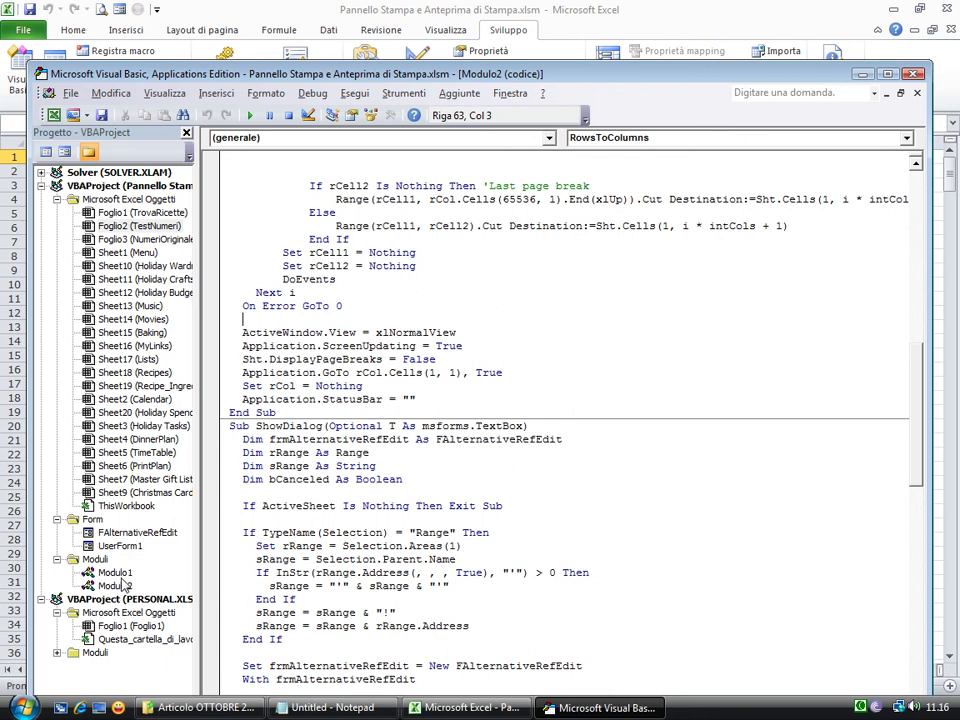
left_click(918, 93)
left_click(918, 93)
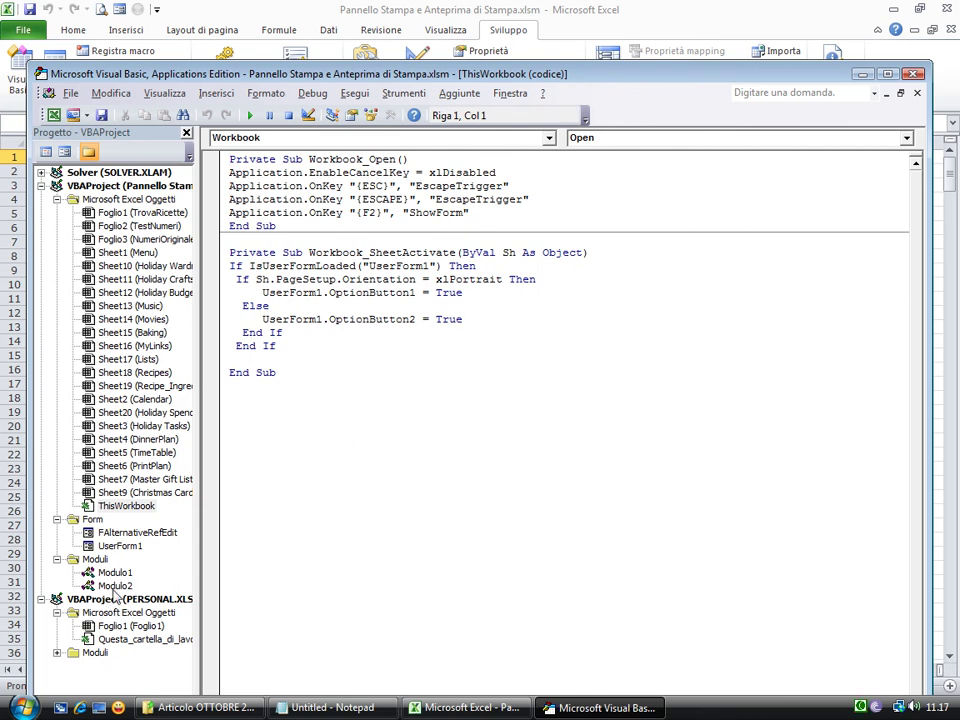
double_click(115, 586)
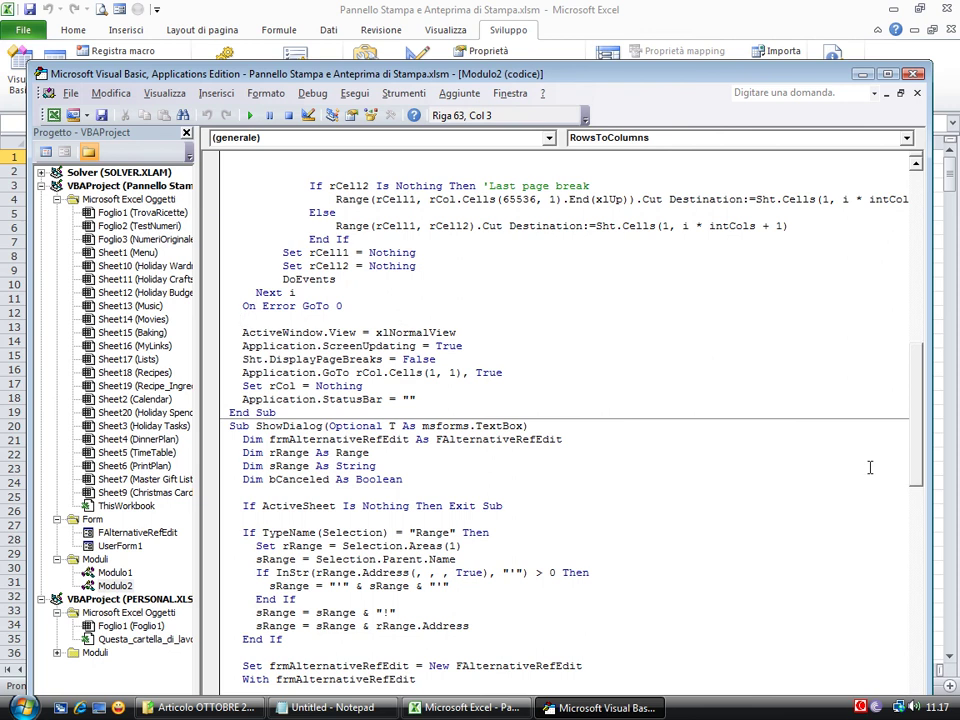
scroll(896, 615, "down", 13)
scroll(893, 654, "down", 3)
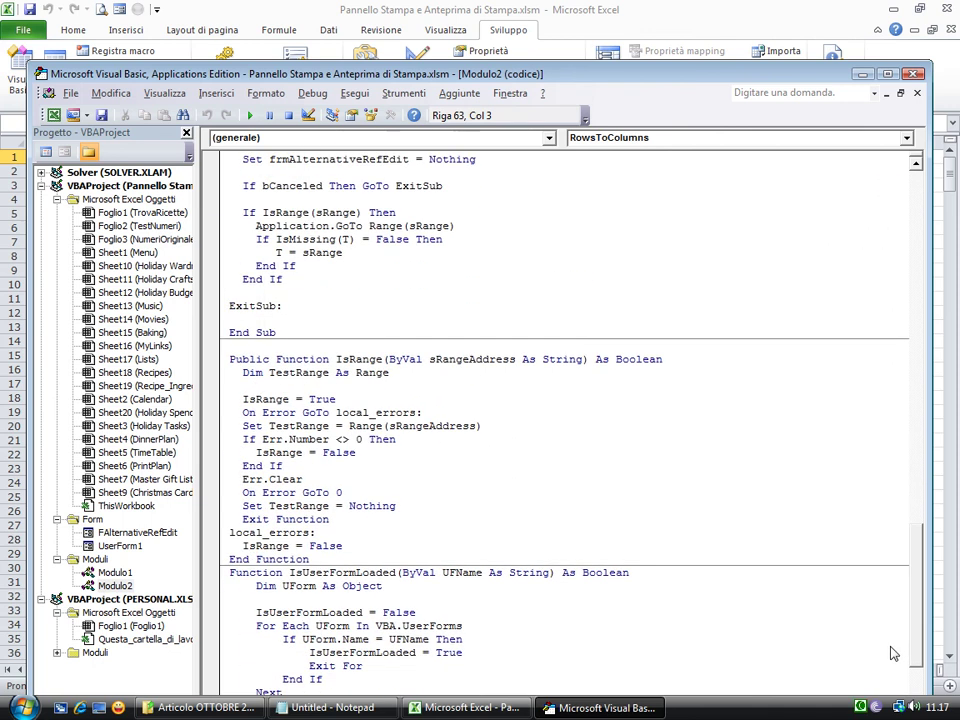
scroll(900, 622, "up", 2)
scroll(886, 218, "up", 20)
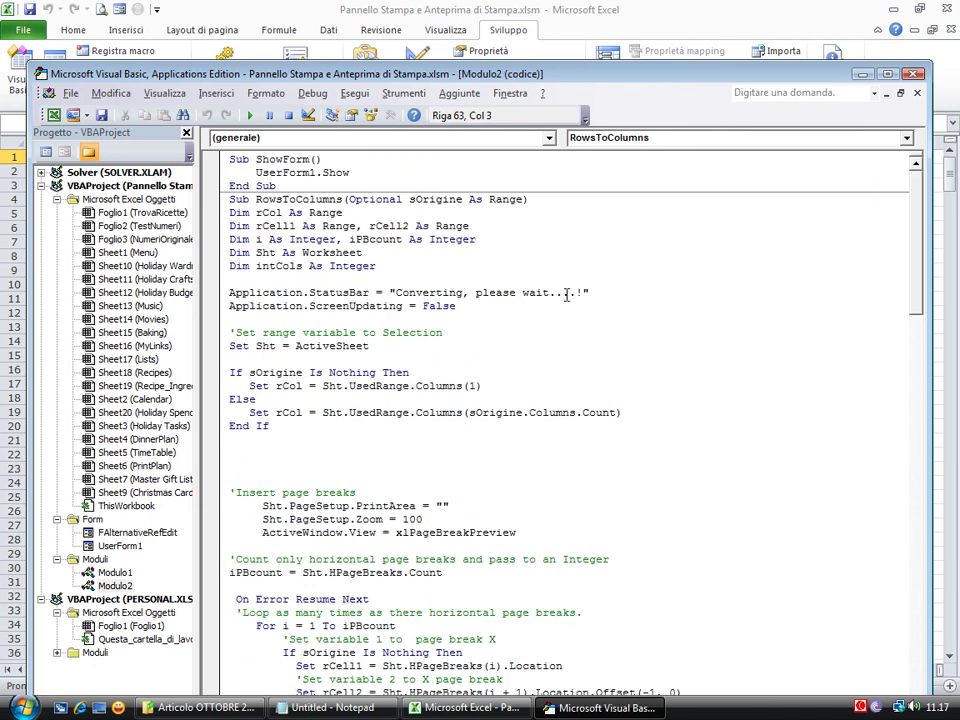